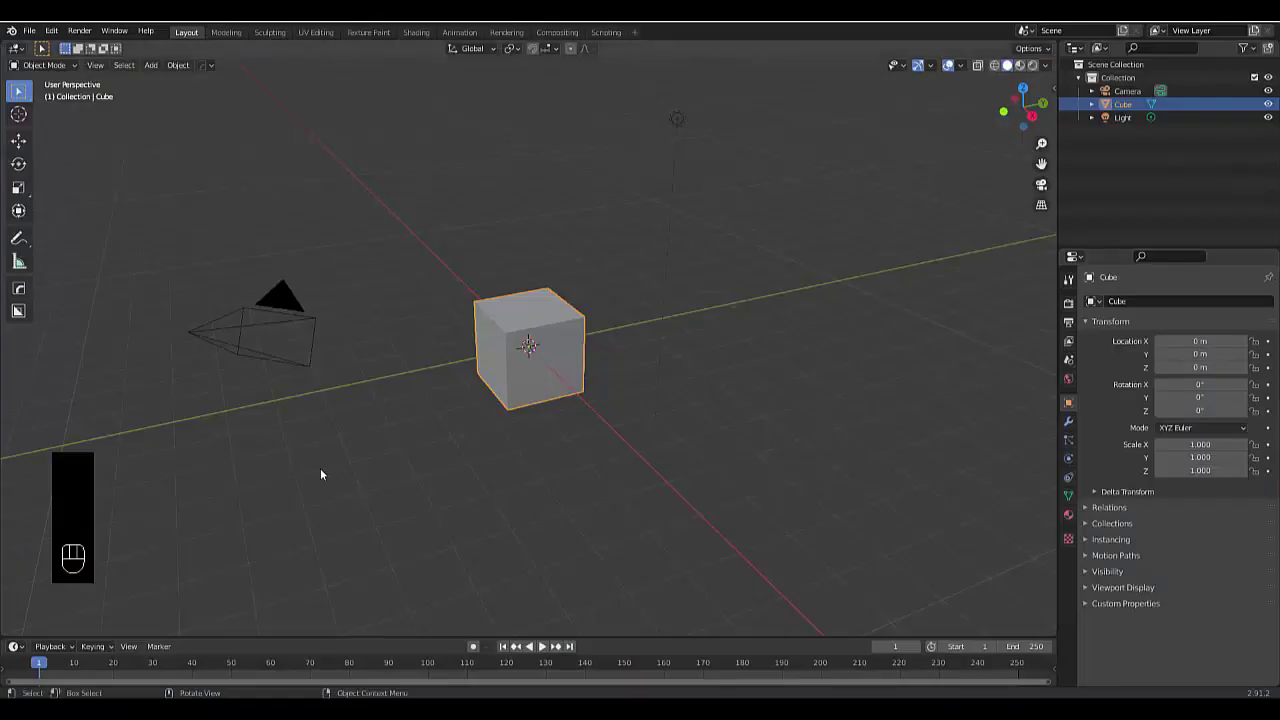
Step: Delete the default cube and switch to the top view
{"action": "middle_click_drag", "start_coordinate": [400, 491], "coordinate": [491, 392]}
{"action": "left_click", "coordinate": [492, 386]}
{"action": "key", "text": "x"}
{"action": "left_click", "coordinate": [492, 386]}
{"action": "key", "text": "KP_7"}
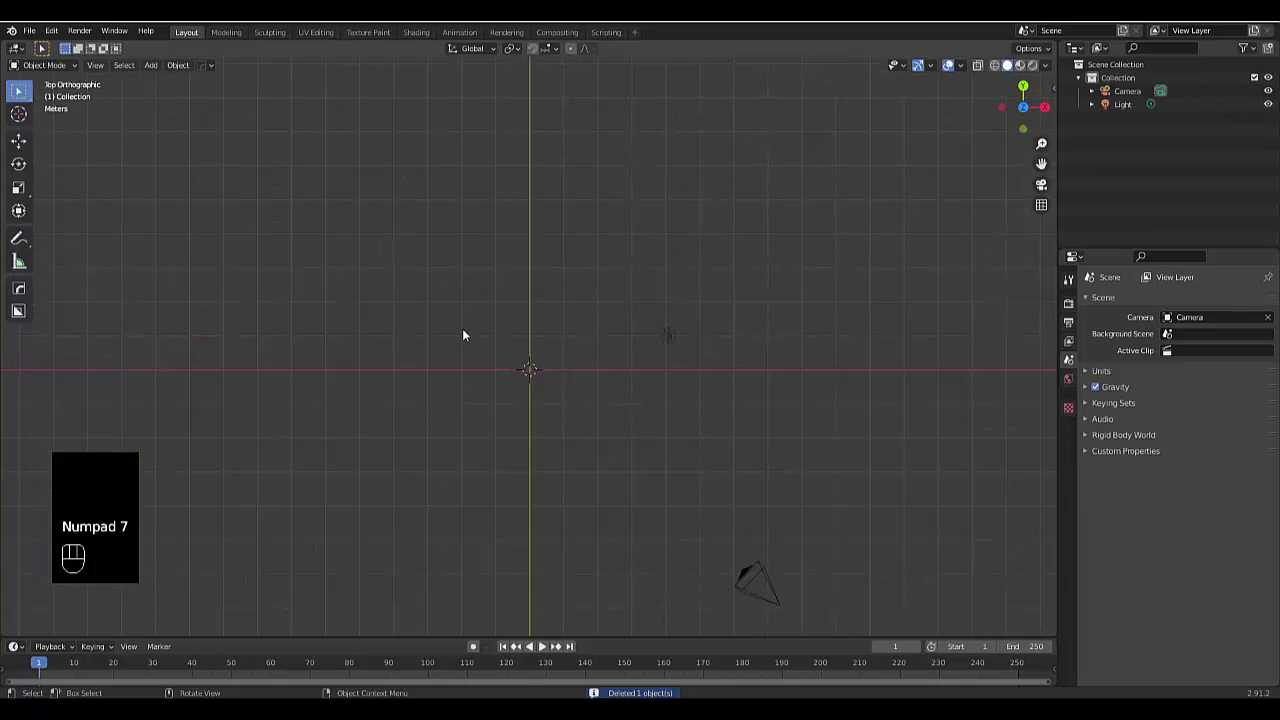
Step: Add a Bezier circle moved 10 m along X, then a second Bezier circle at the origin
{"action": "key", "text": "shift+a"}
{"action": "mouse_move", "coordinate": [462, 330]}
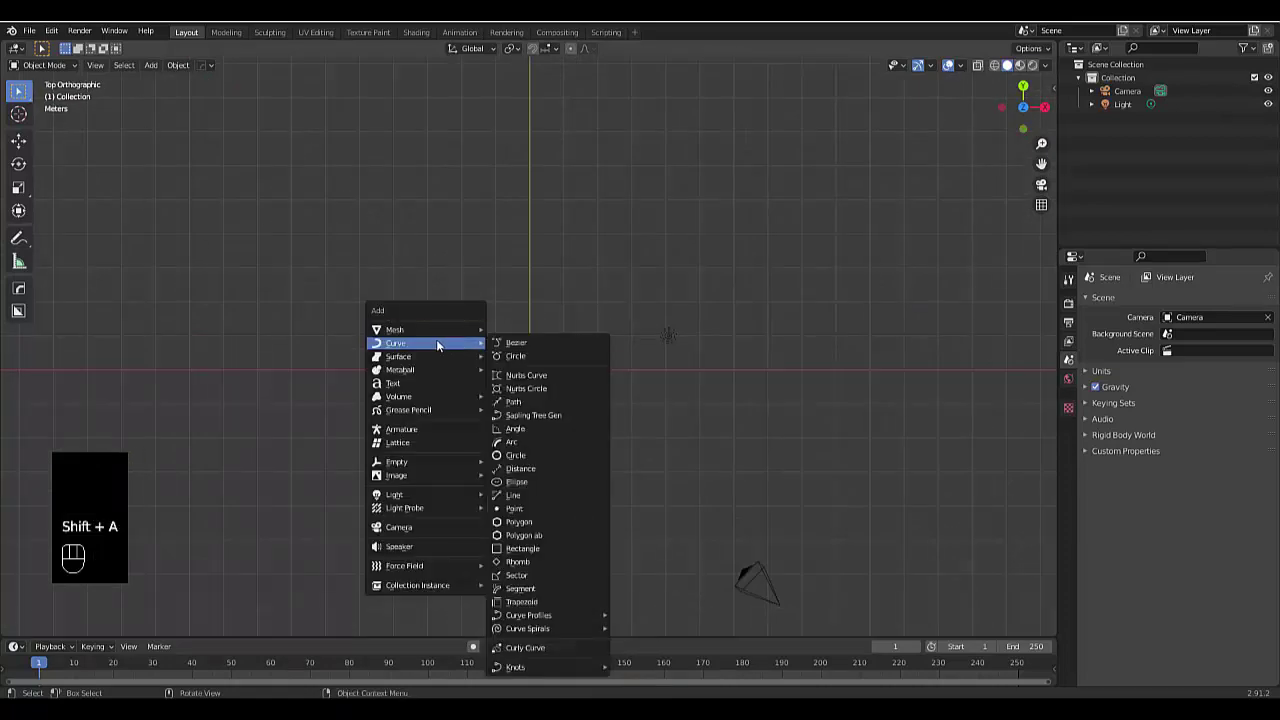
{"action": "left_click", "coordinate": [560, 357]}
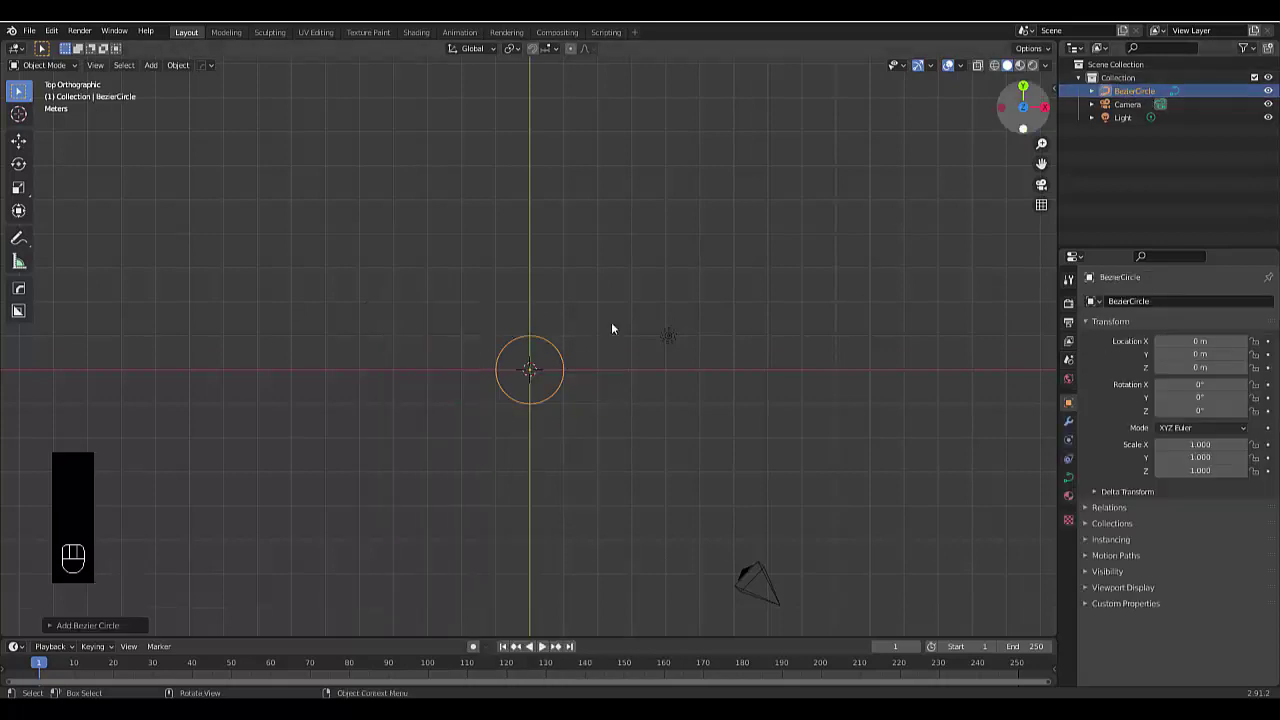
{"action": "key", "text": "g"}
{"action": "type", "text": "x"}
{"action": "type", "text": "10"}
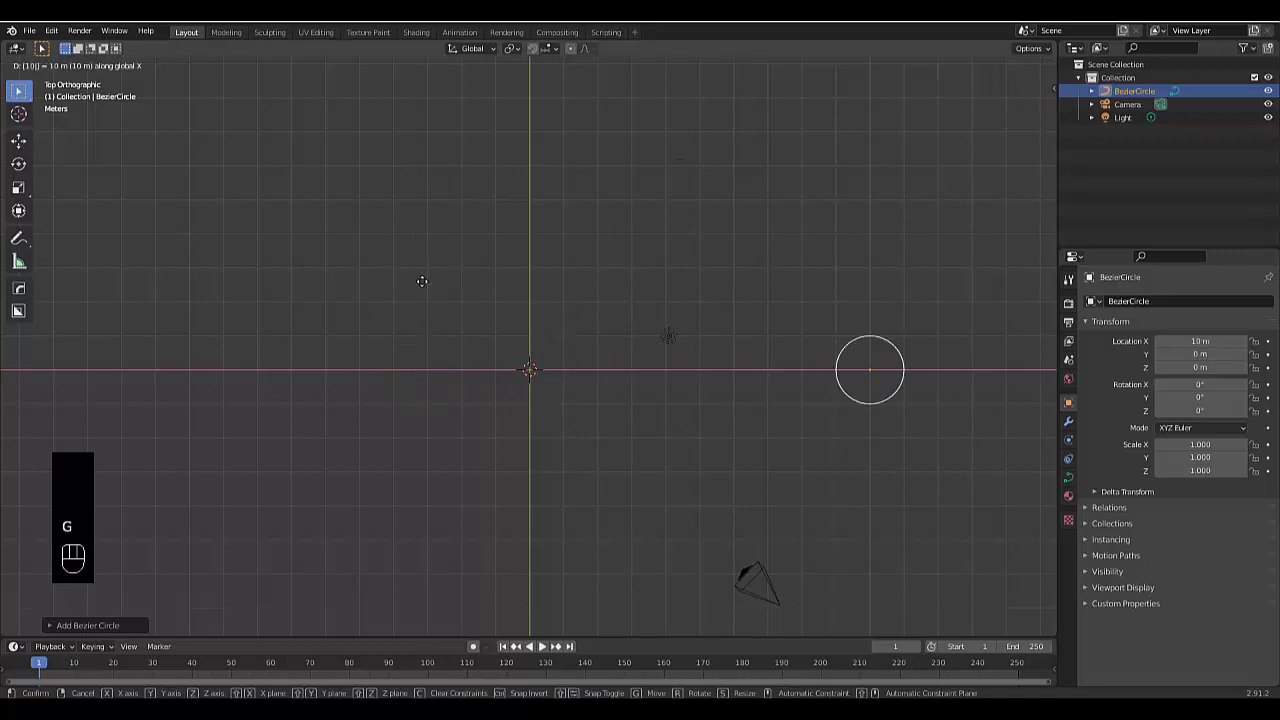
{"action": "key", "text": "Return"}
{"action": "key", "text": "shift+a"}
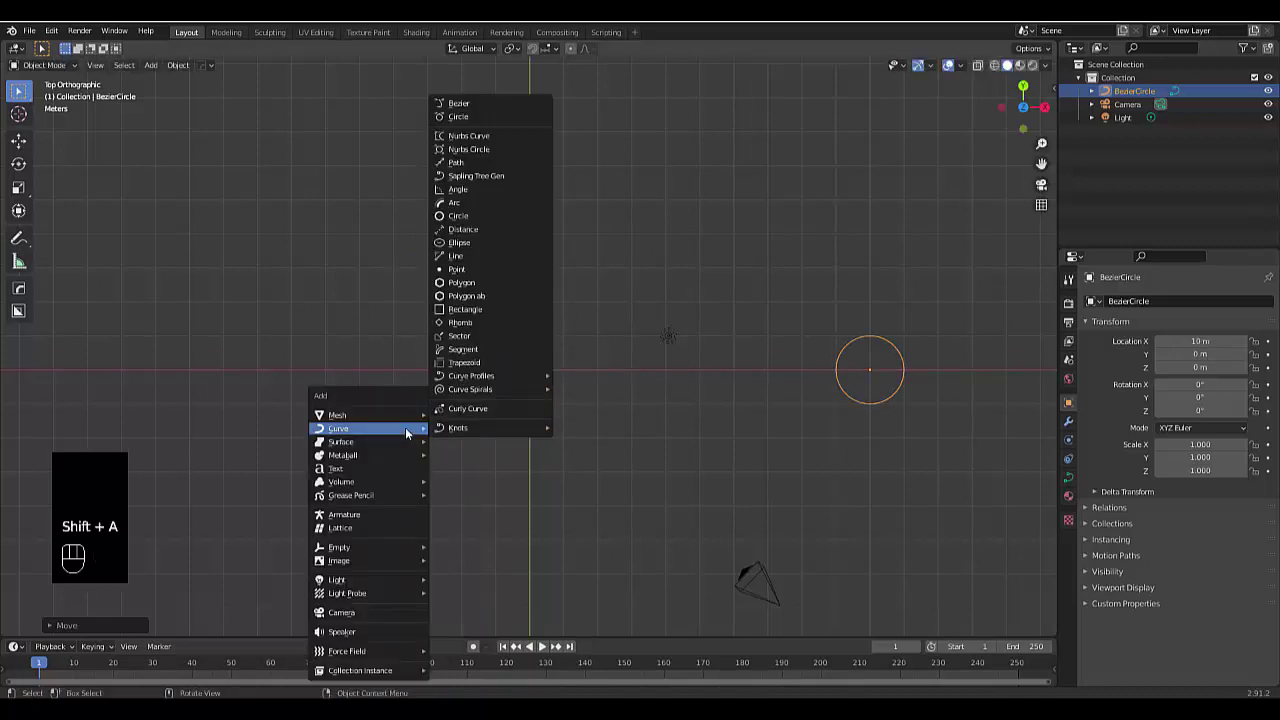
{"action": "left_click", "coordinate": [453, 116]}
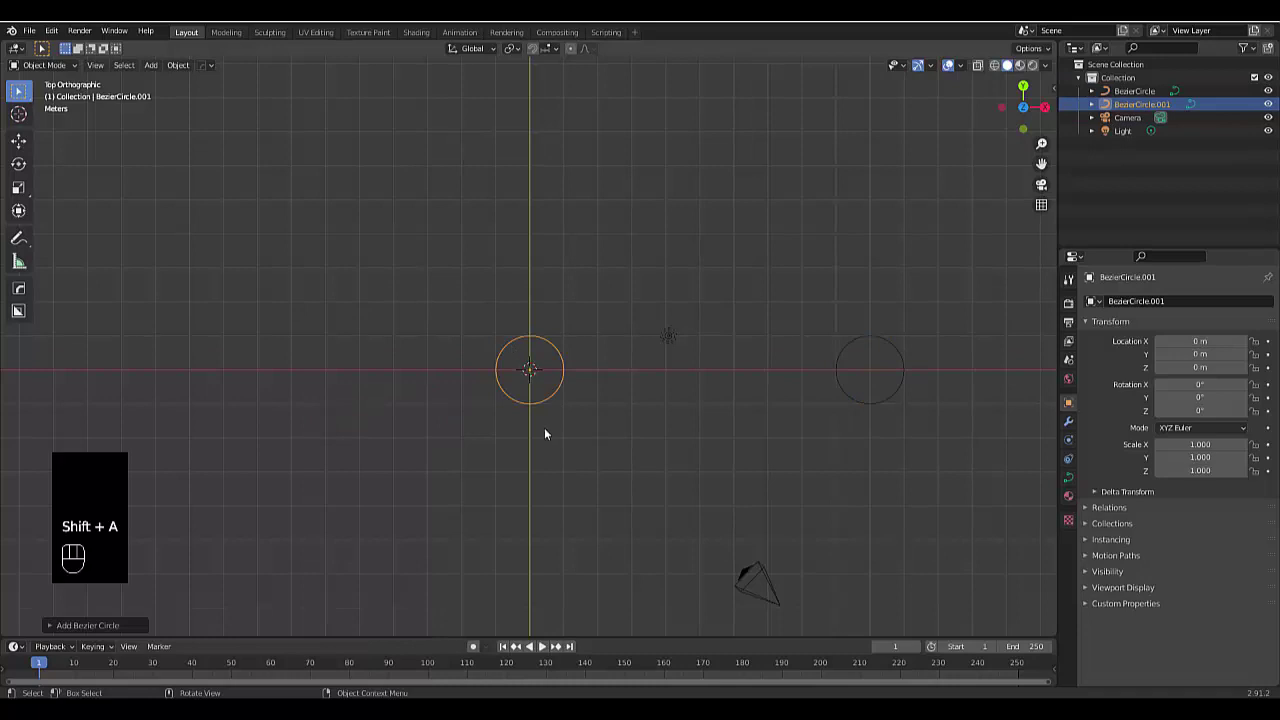
Step: In Edit Mode, tilt the right point's handle 60° about X and the bottom point's 60° about Y
{"action": "key", "text": "Tab"}
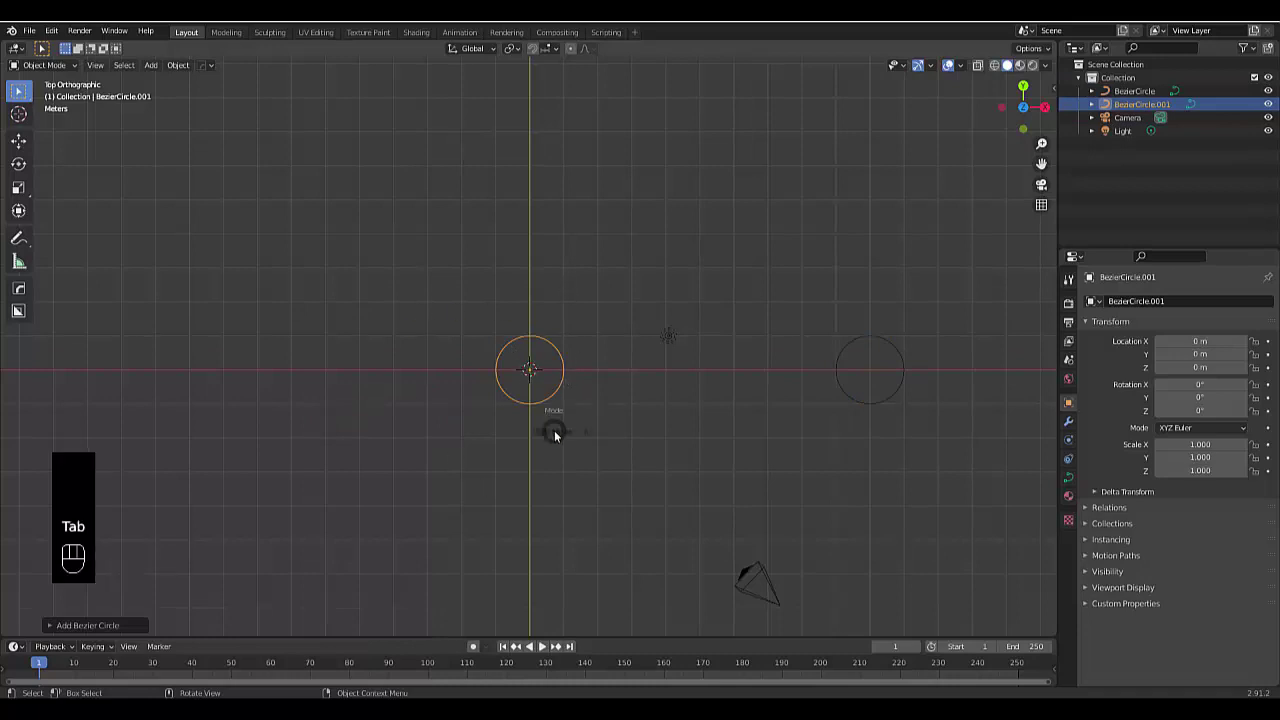
{"action": "key", "text": "KP_Decimal"}
{"action": "left_click_drag", "start_coordinate": [585, 297], "coordinate": [634, 420]}
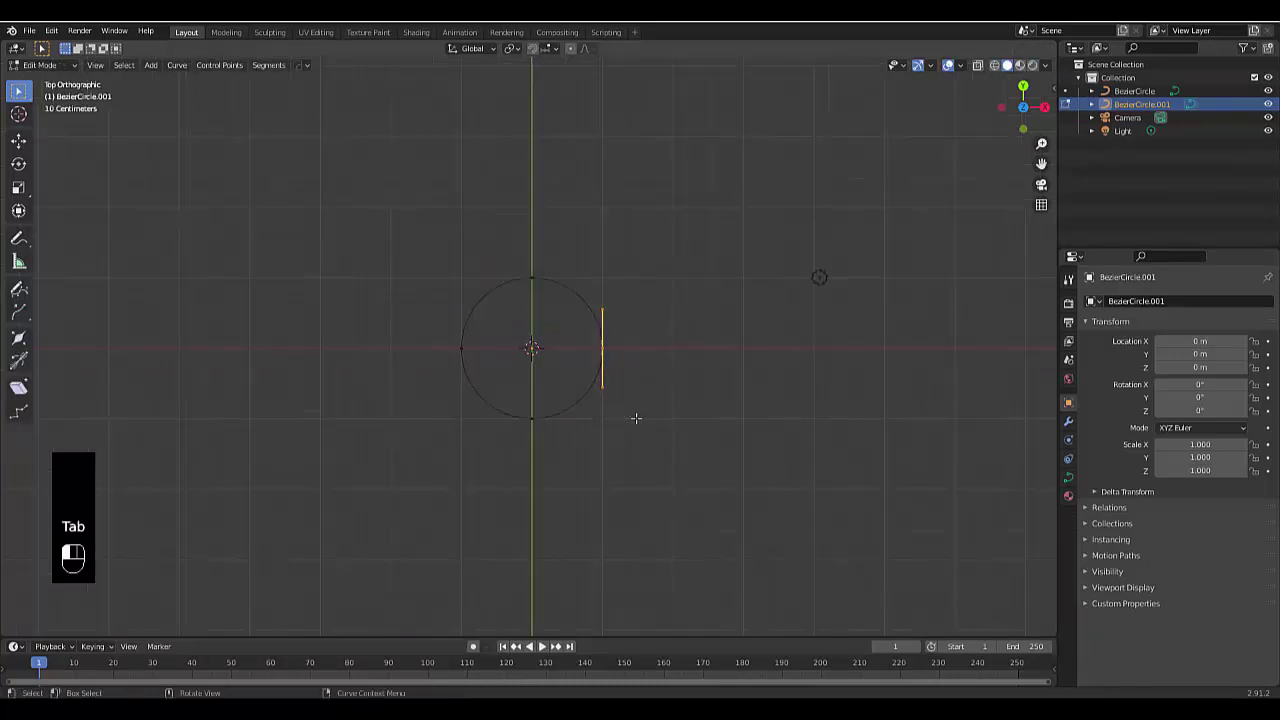
{"action": "key", "text": "r"}
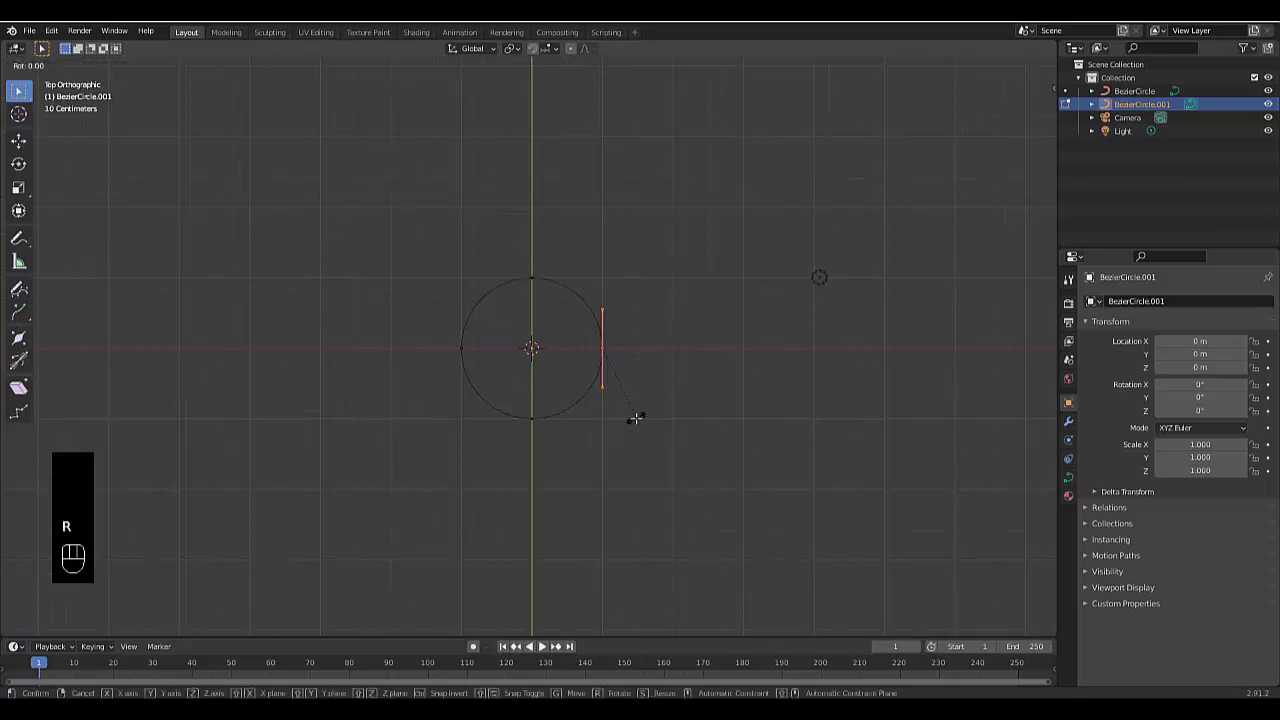
{"action": "key", "text": "x"}
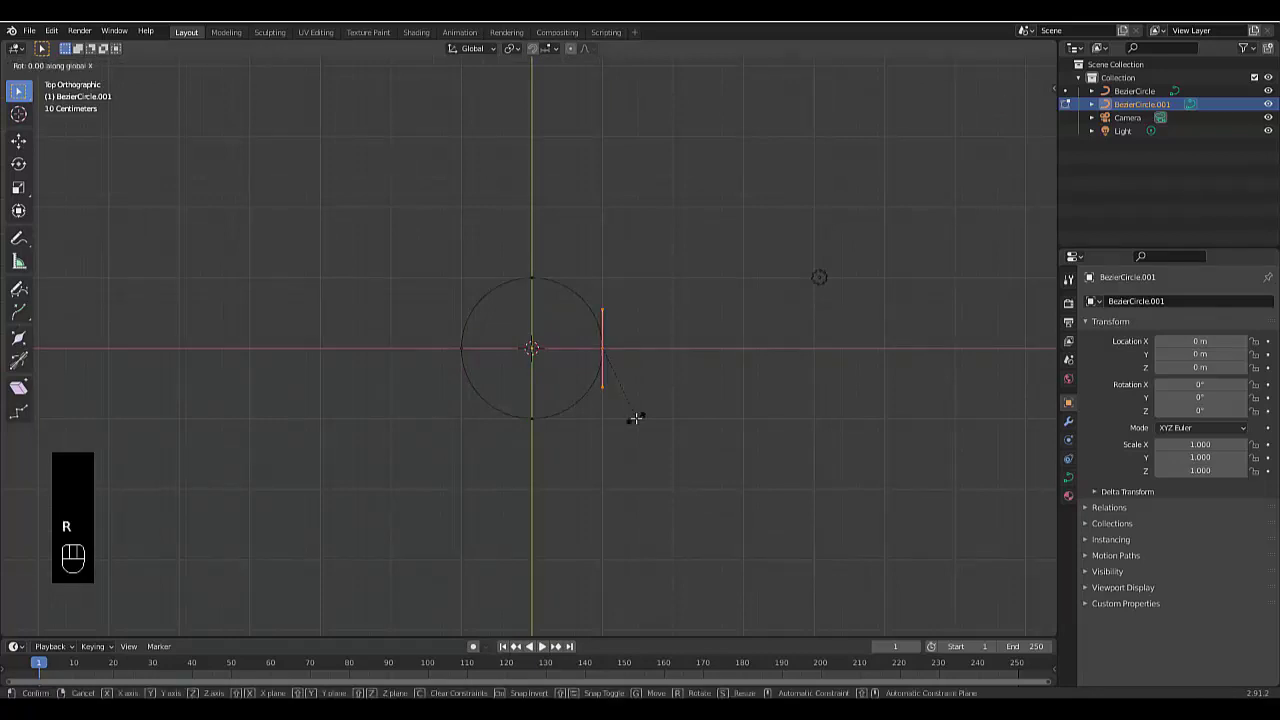
{"action": "type", "text": "60"}
{"action": "key", "text": "Return"}
{"action": "left_click_drag", "start_coordinate": [495, 392], "coordinate": [593, 480]}
{"action": "key", "text": "r"}
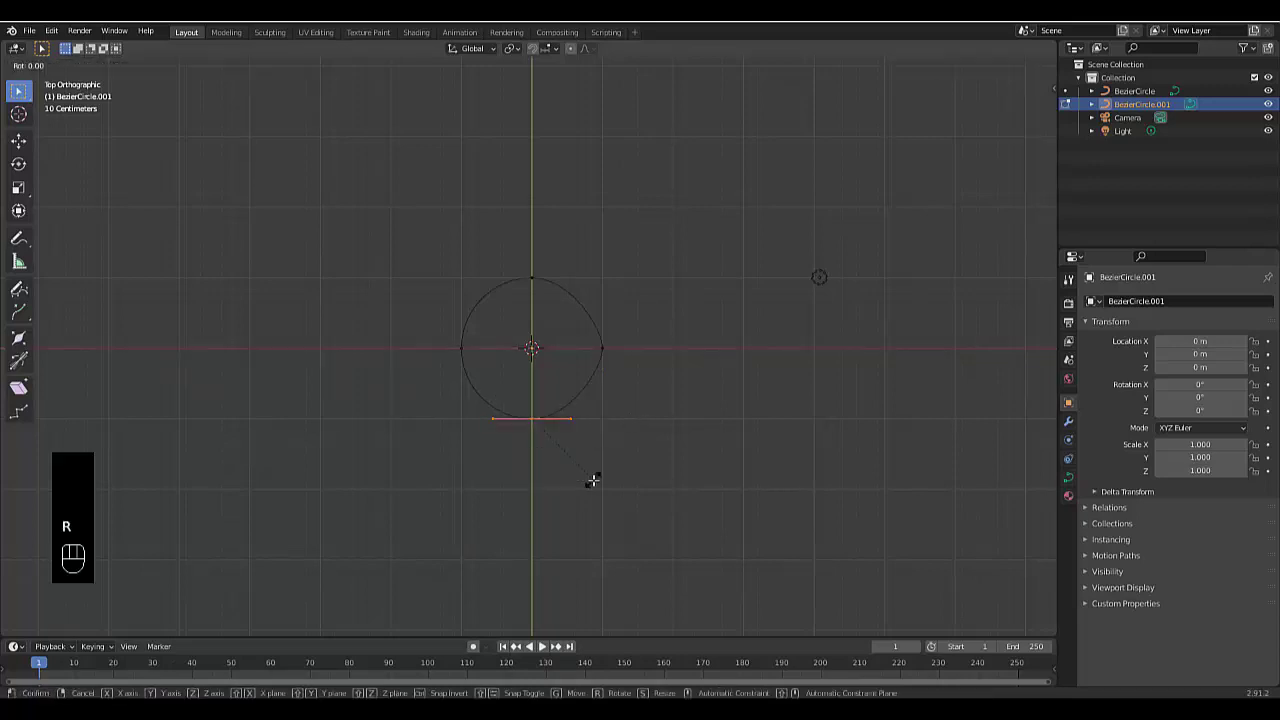
{"action": "key", "text": "y"}
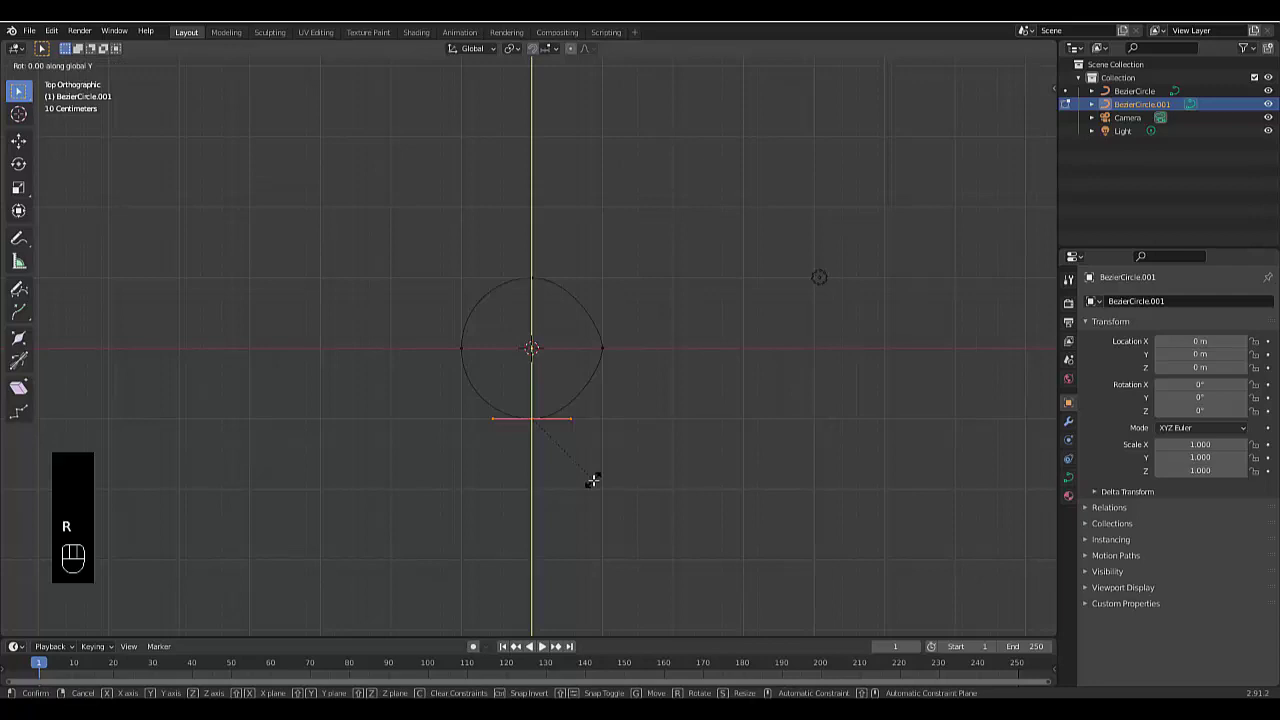
{"action": "type", "text": "60"}
{"action": "key", "text": "Return"}
Step: Tilt the left point's handle 60° about X and the top point's 60° about Y, then exit Edit Mode
{"action": "left_click_drag", "start_coordinate": [412, 309], "coordinate": [488, 391]}
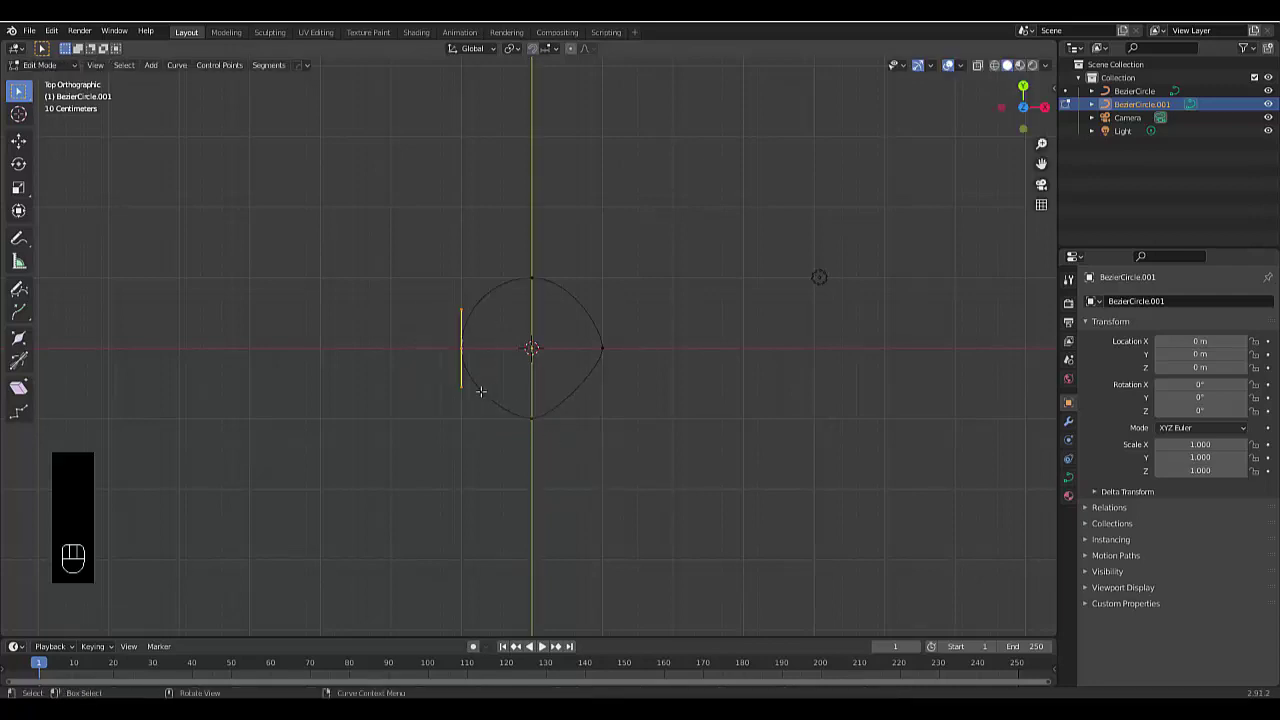
{"action": "key", "text": "r"}
{"action": "type", "text": "x"}
{"action": "type", "text": "60"}
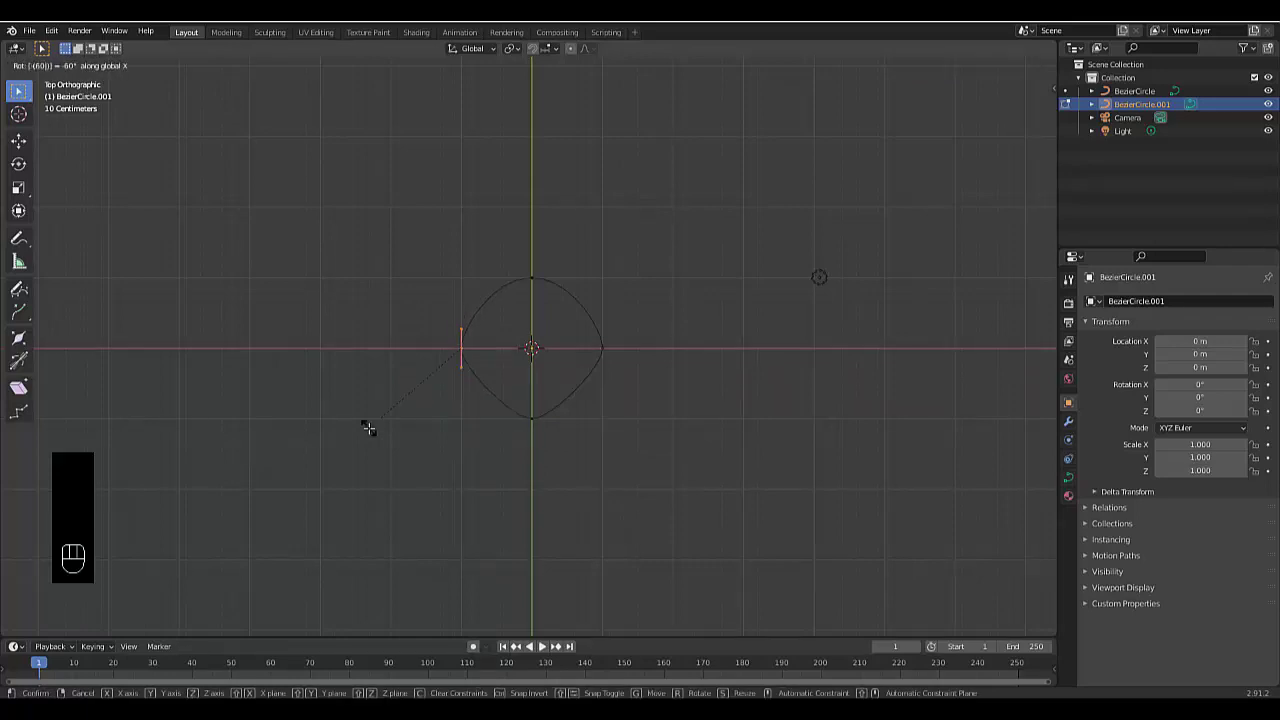
{"action": "left_click", "coordinate": [368, 428]}
{"action": "left_click", "coordinate": [590, 291]}
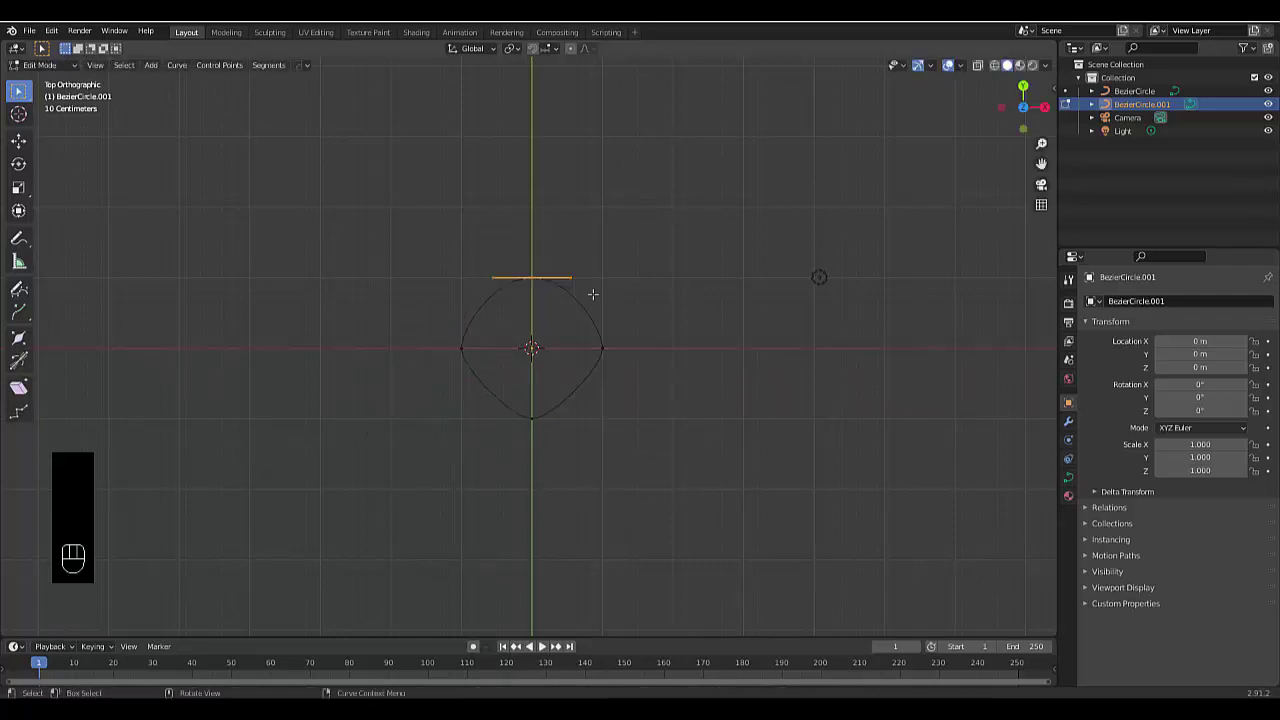
{"action": "key", "text": "r"}
{"action": "key", "text": "y"}
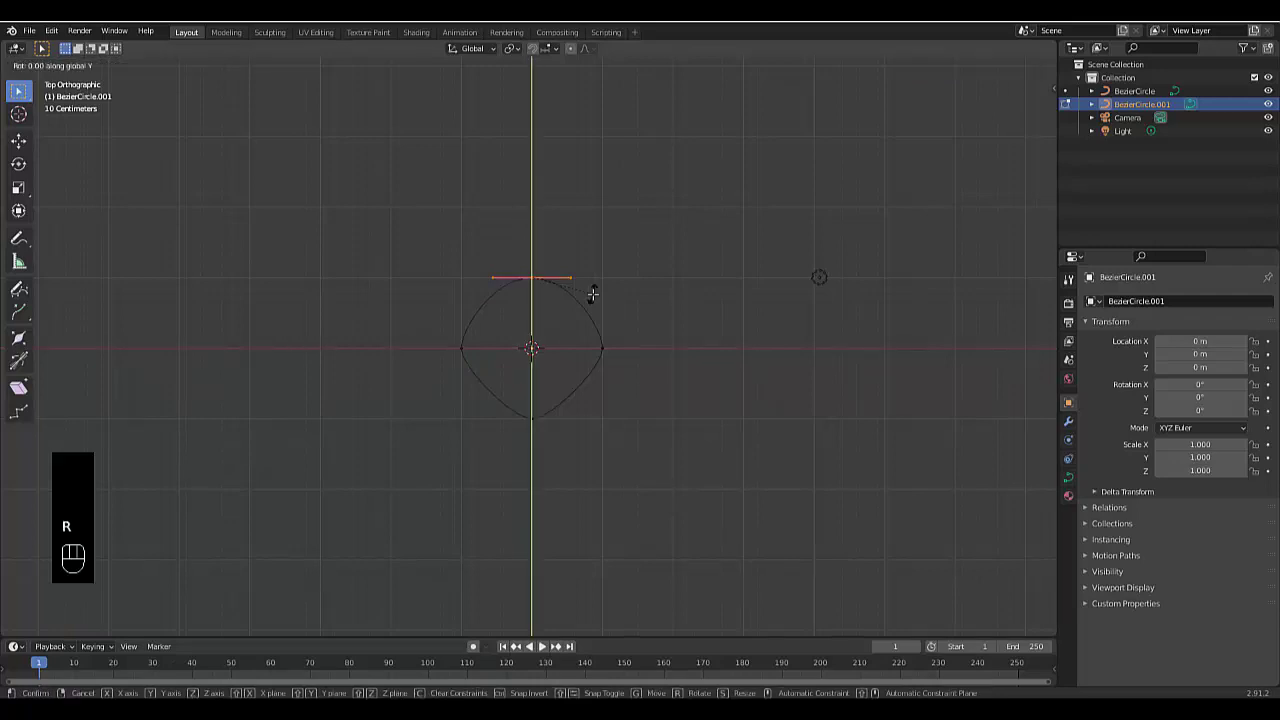
{"action": "type", "text": "60"}
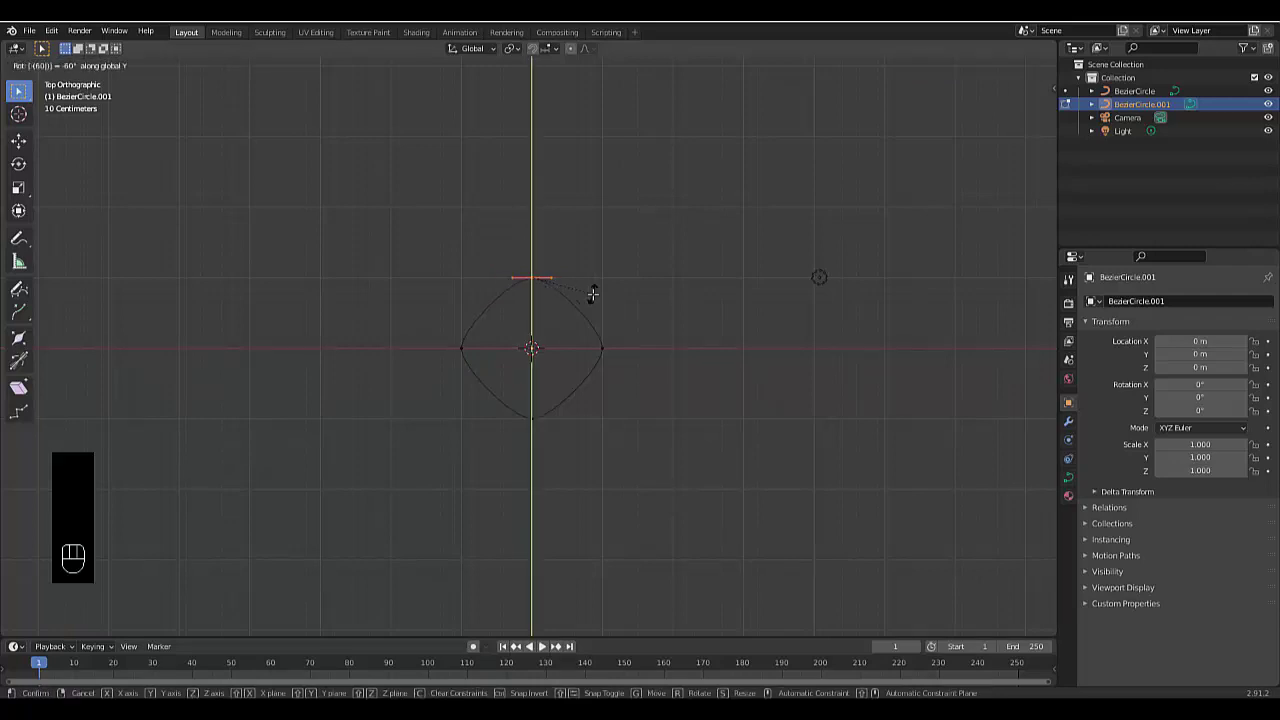
{"action": "left_click", "coordinate": [593, 294]}
{"action": "key", "text": "Tab"}
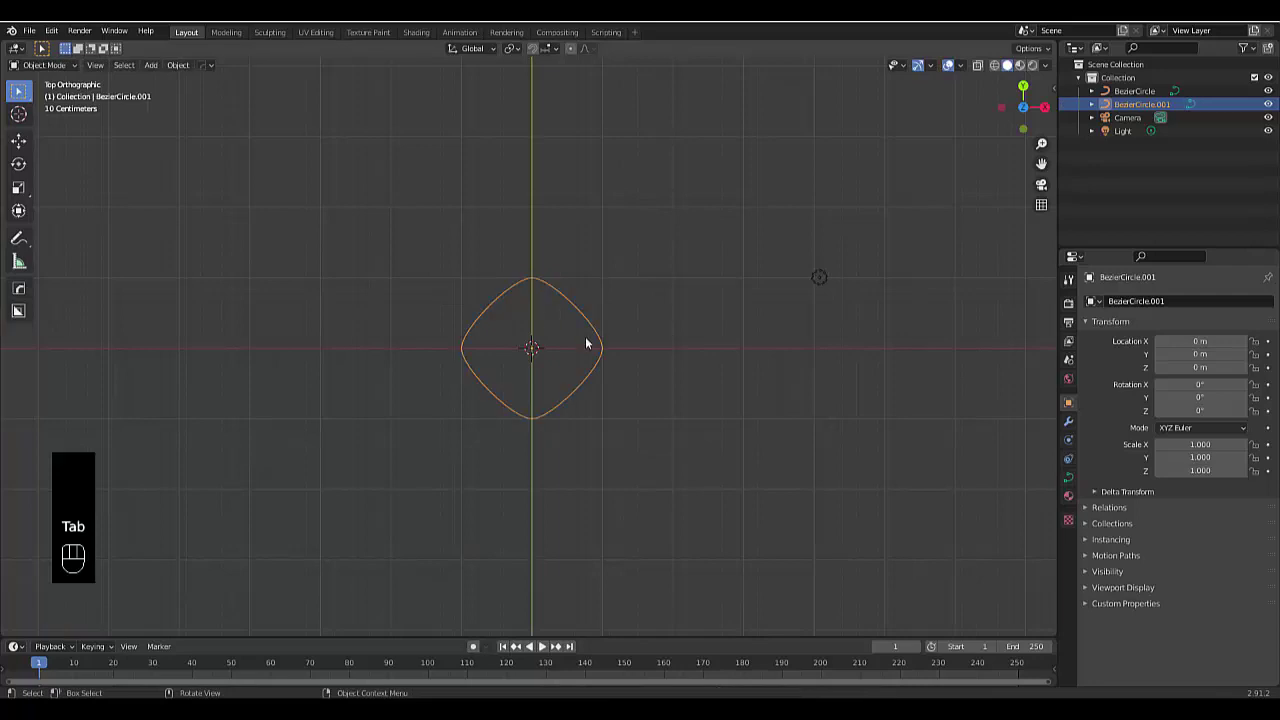
{"action": "middle_click_drag", "start_coordinate": [576, 366], "coordinate": [600, 291]}
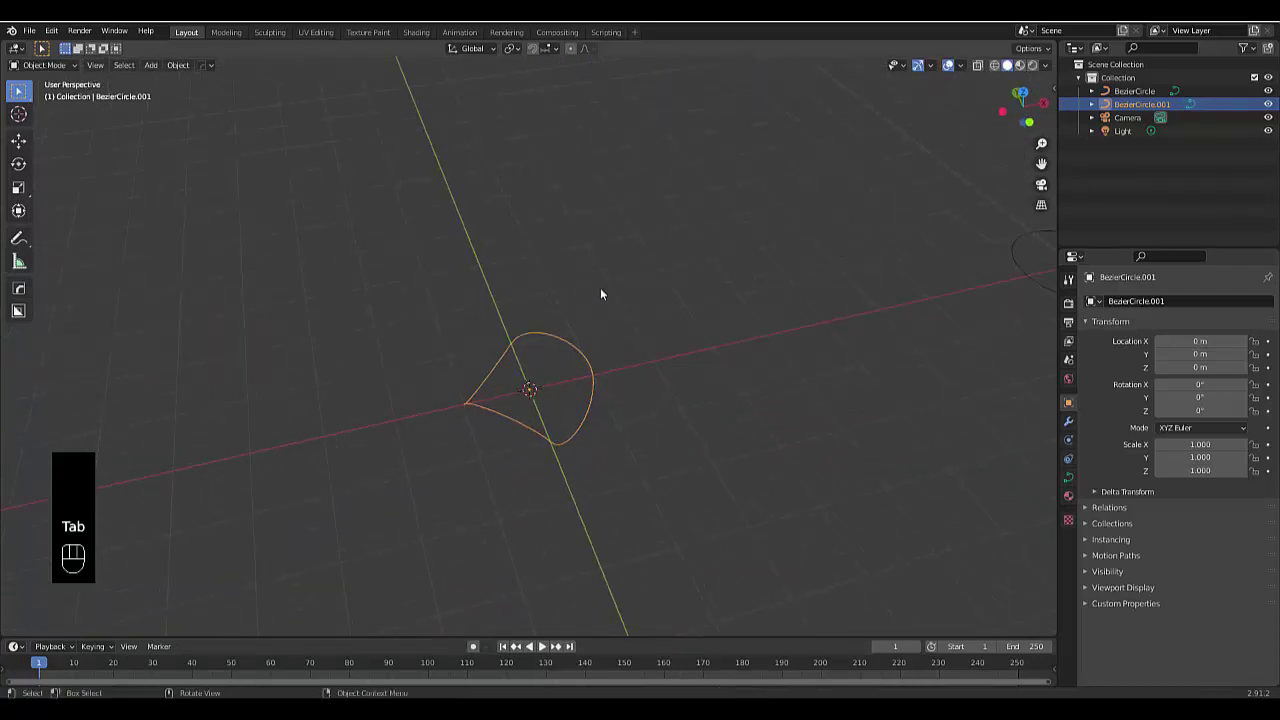
Step: Set the curve's Geometry bevel to Object with BezierCircle as the profile, then select that small circle
{"action": "key", "text": "KP_7"}
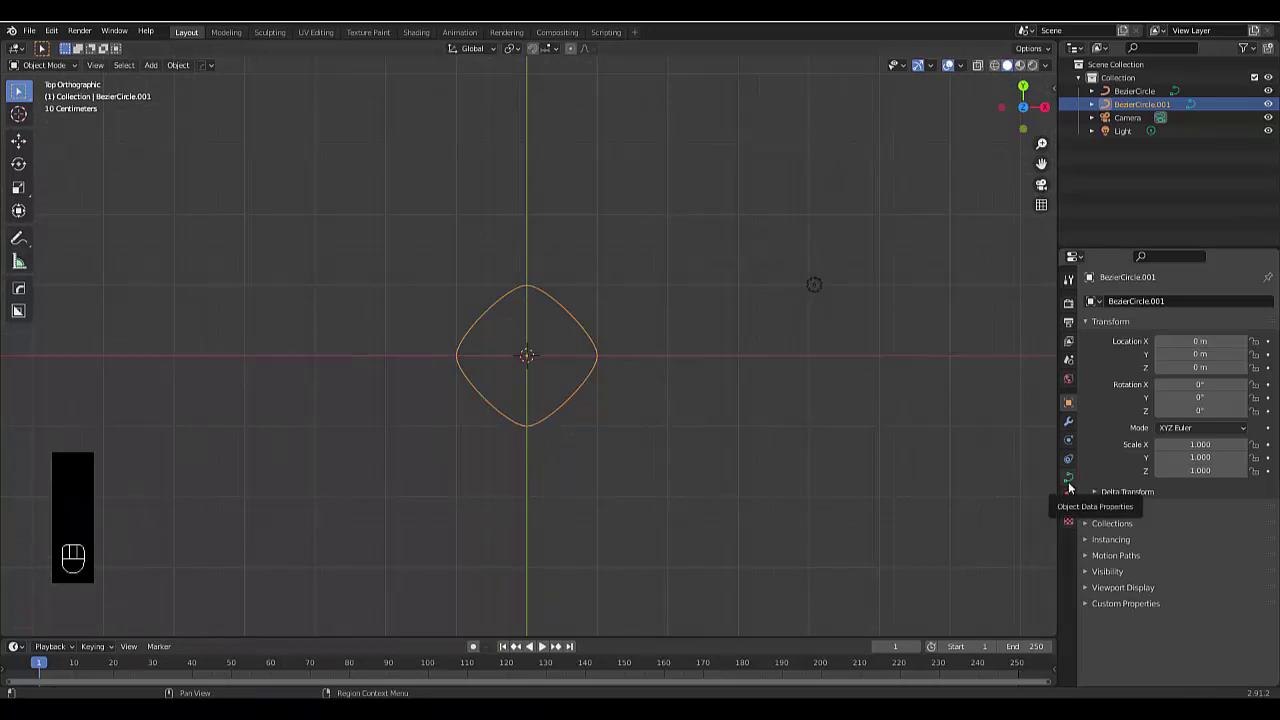
{"action": "left_click", "coordinate": [1068, 481]}
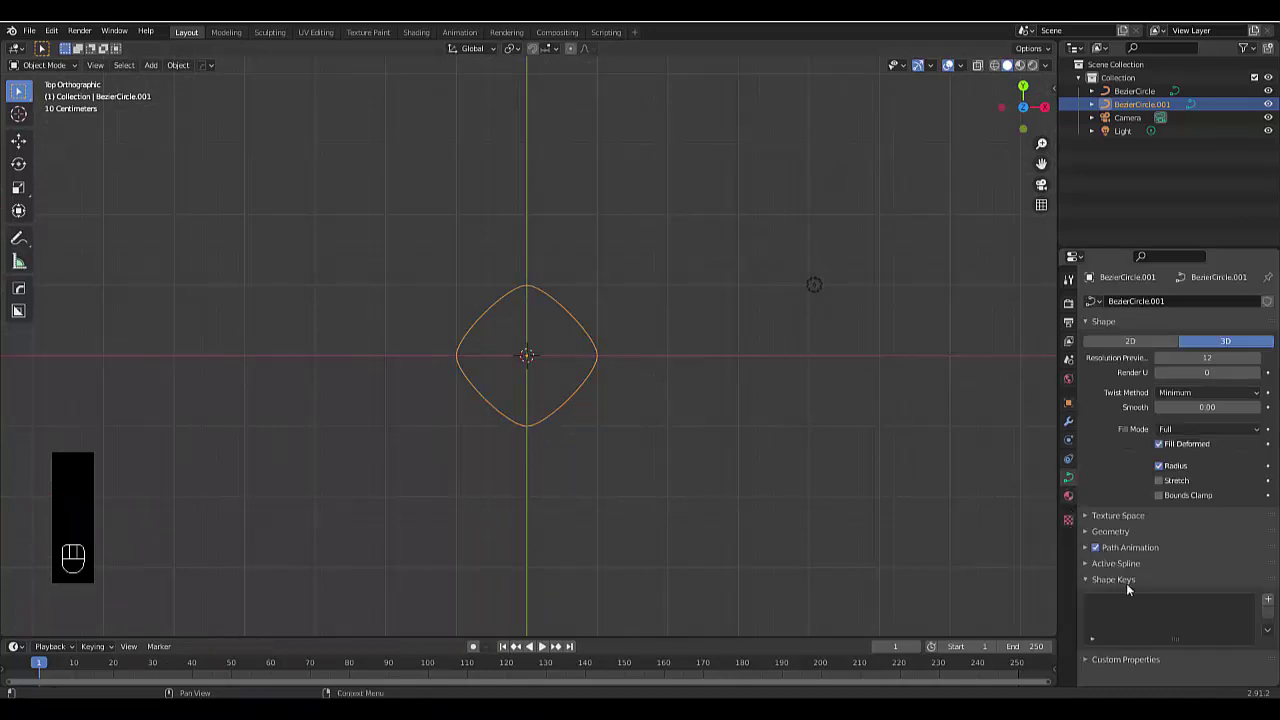
{"action": "left_click", "coordinate": [1112, 532]}
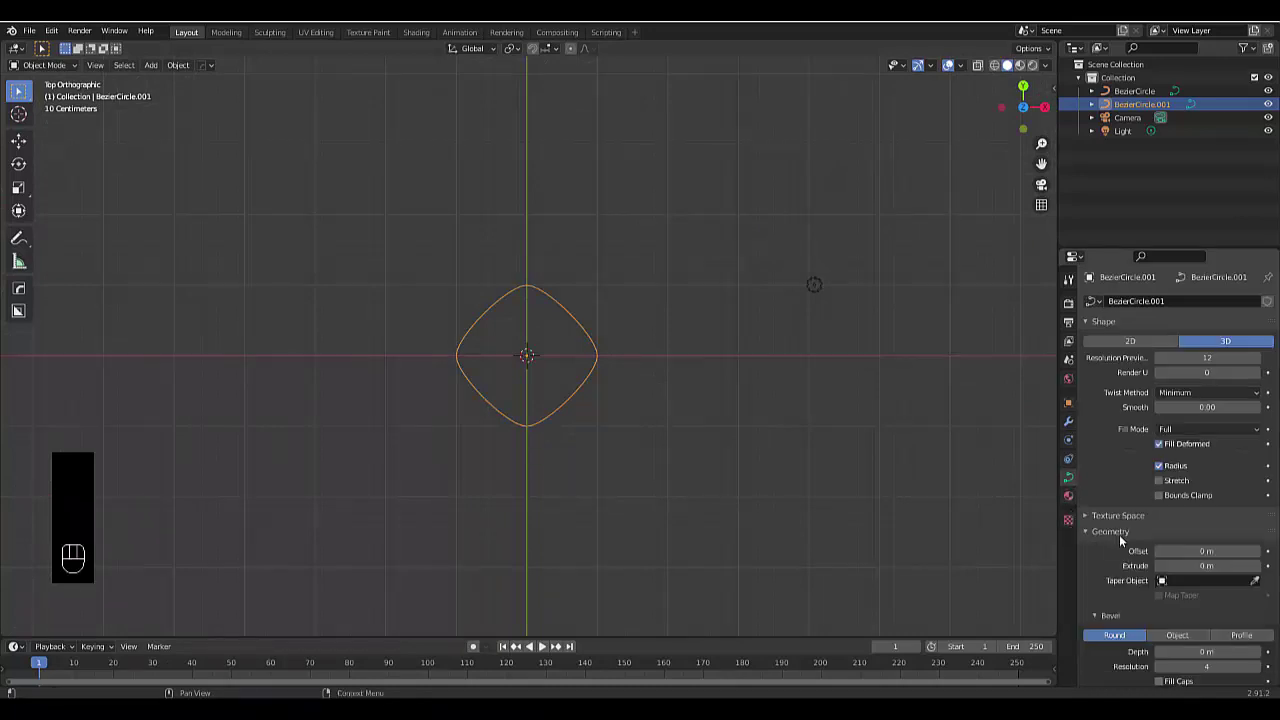
{"action": "left_click", "coordinate": [1176, 635]}
{"action": "left_click", "coordinate": [1186, 651]}
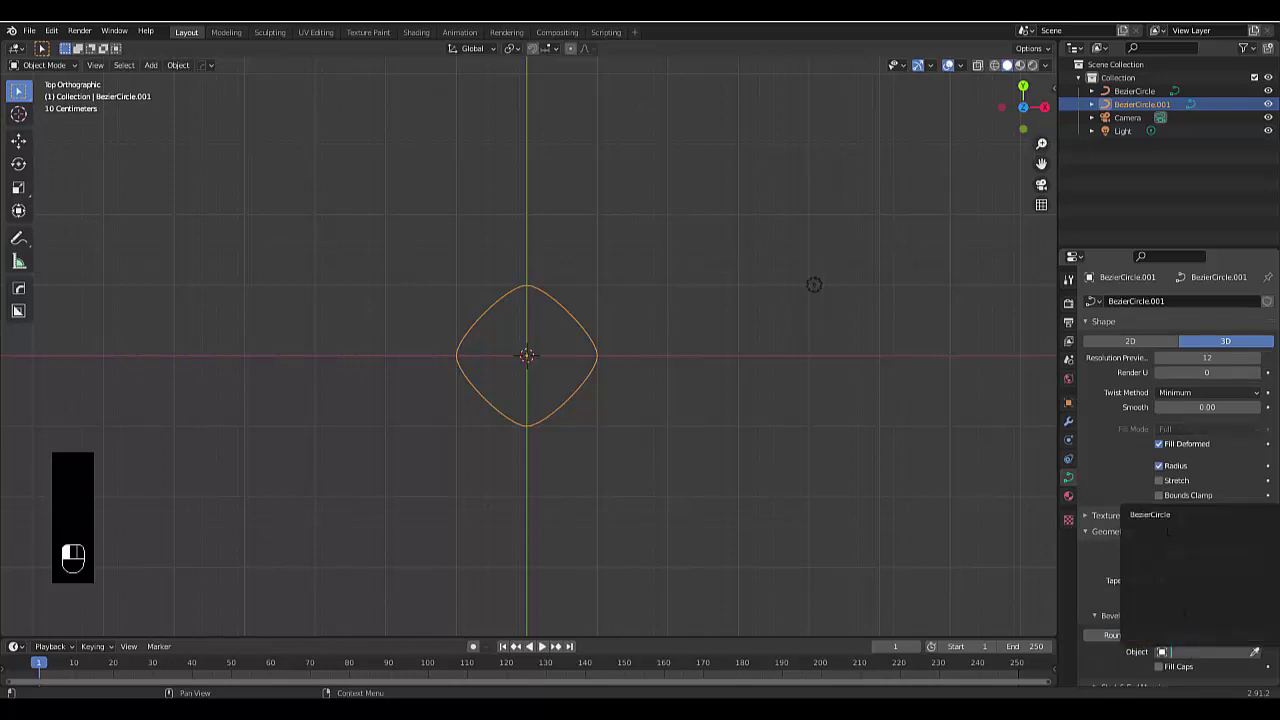
{"action": "left_click", "coordinate": [1150, 514]}
{"action": "scroll", "coordinate": [690, 513], "scroll_direction": "down", "scroll_amount": 6}
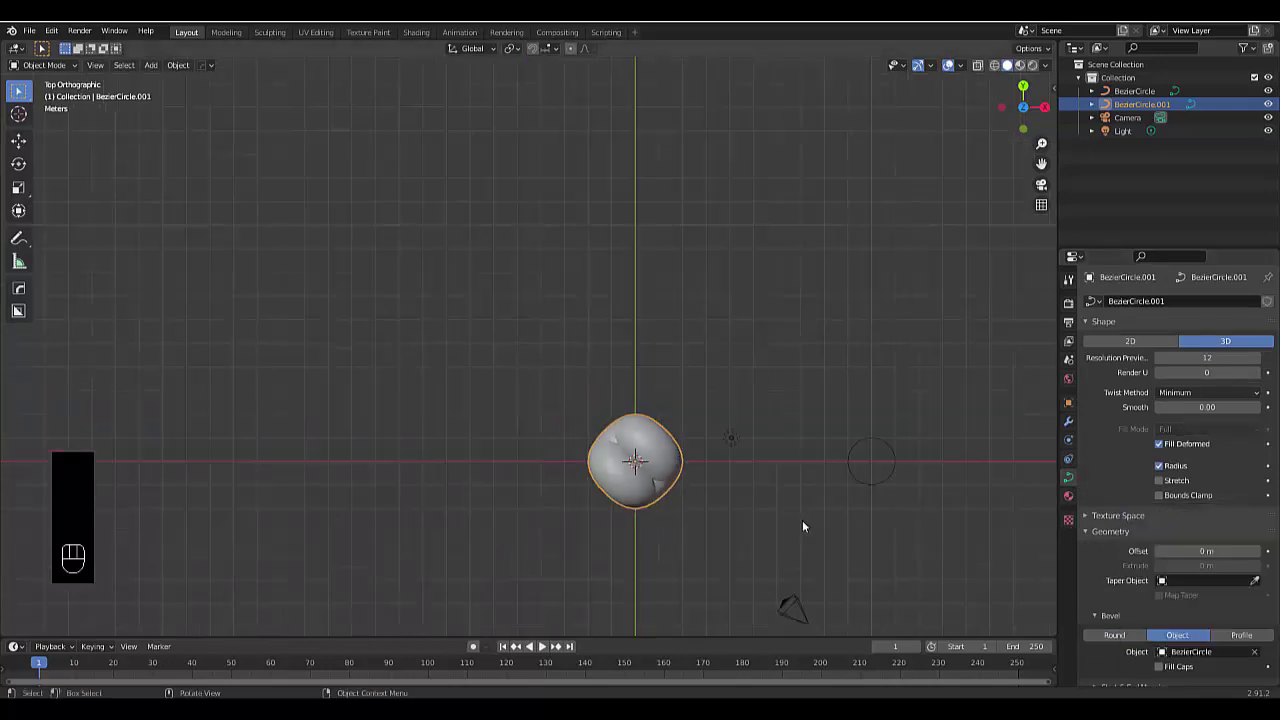
{"action": "left_click", "coordinate": [871, 486]}
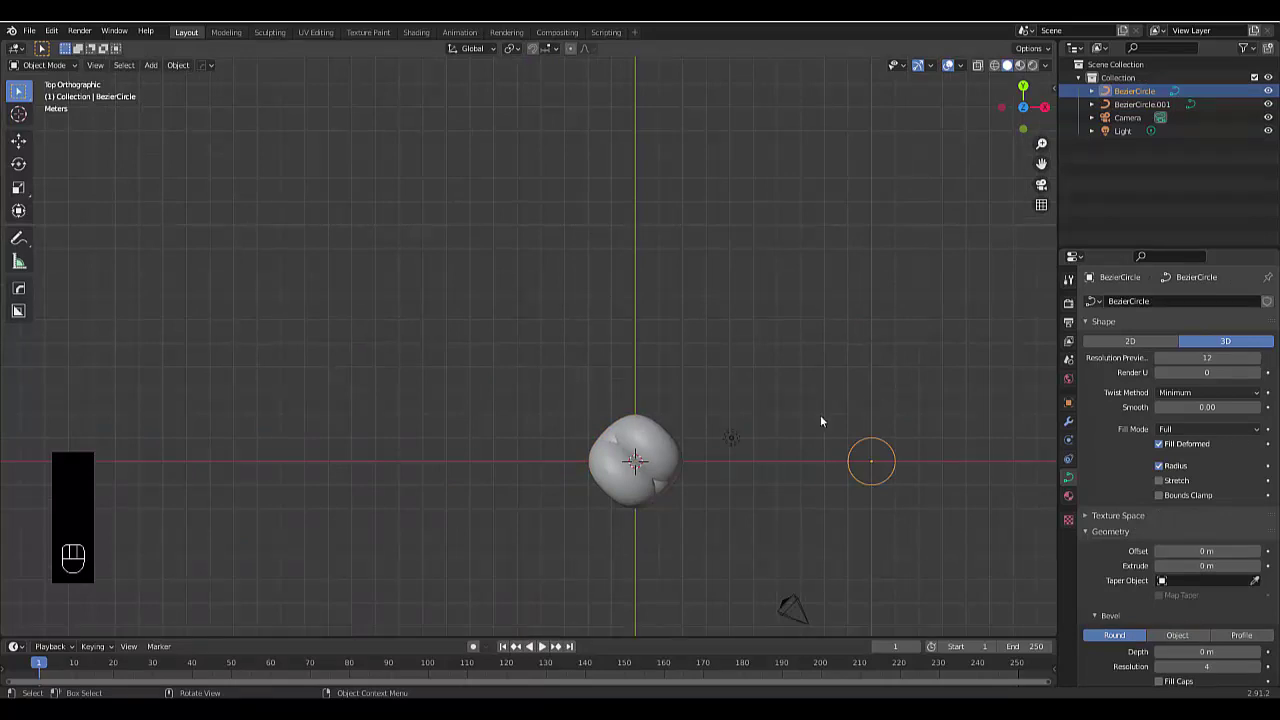
Step: Scale the BezierCircle profile to 0.3, view in perspective, and select the tube
{"action": "scroll", "coordinate": [793, 505], "scroll_direction": "up", "scroll_amount": 3}
{"action": "key", "text": "s"}
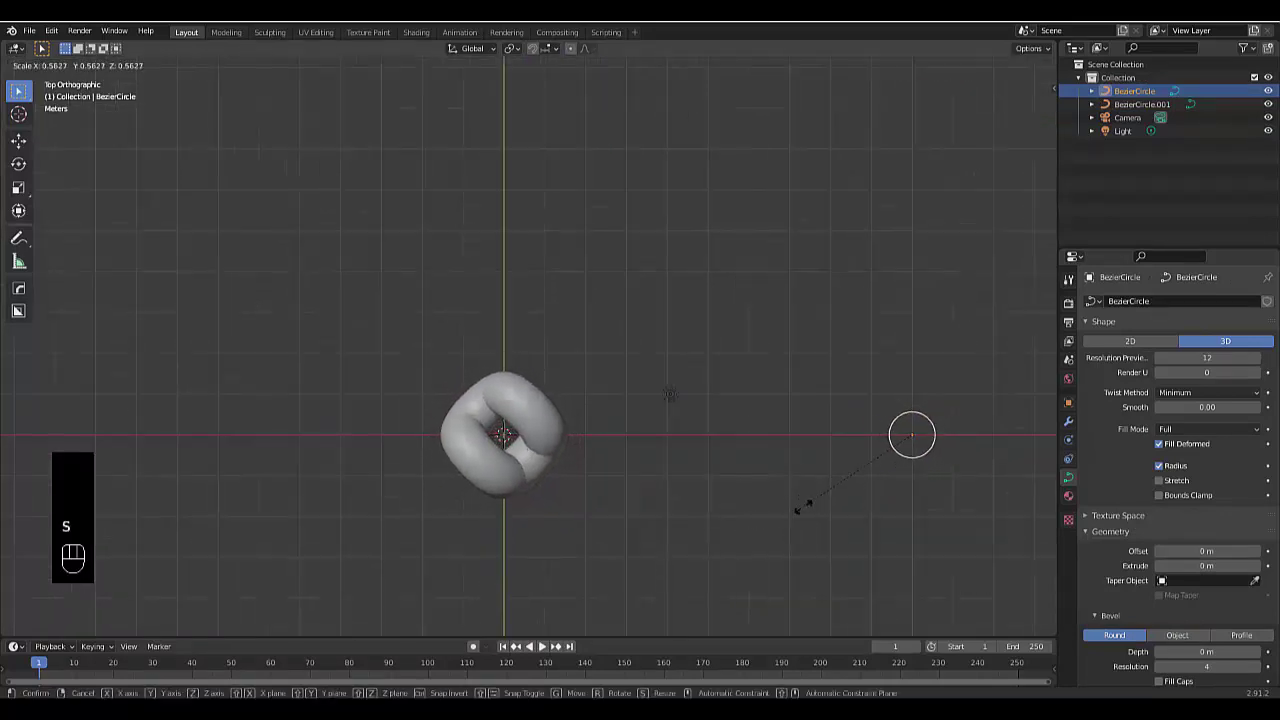
{"action": "type", "text": "0.5"}
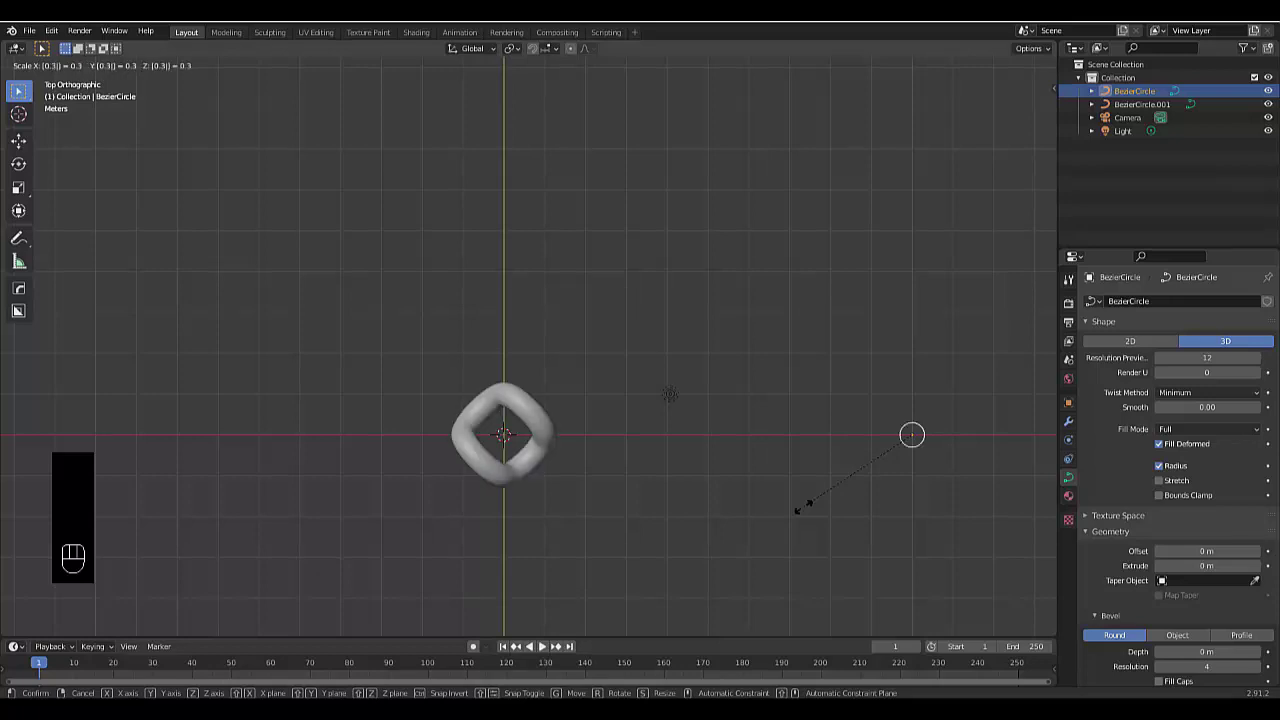
{"action": "key", "text": "Return"}
{"action": "middle_click_drag", "start_coordinate": [498, 459], "coordinate": [555, 393]}
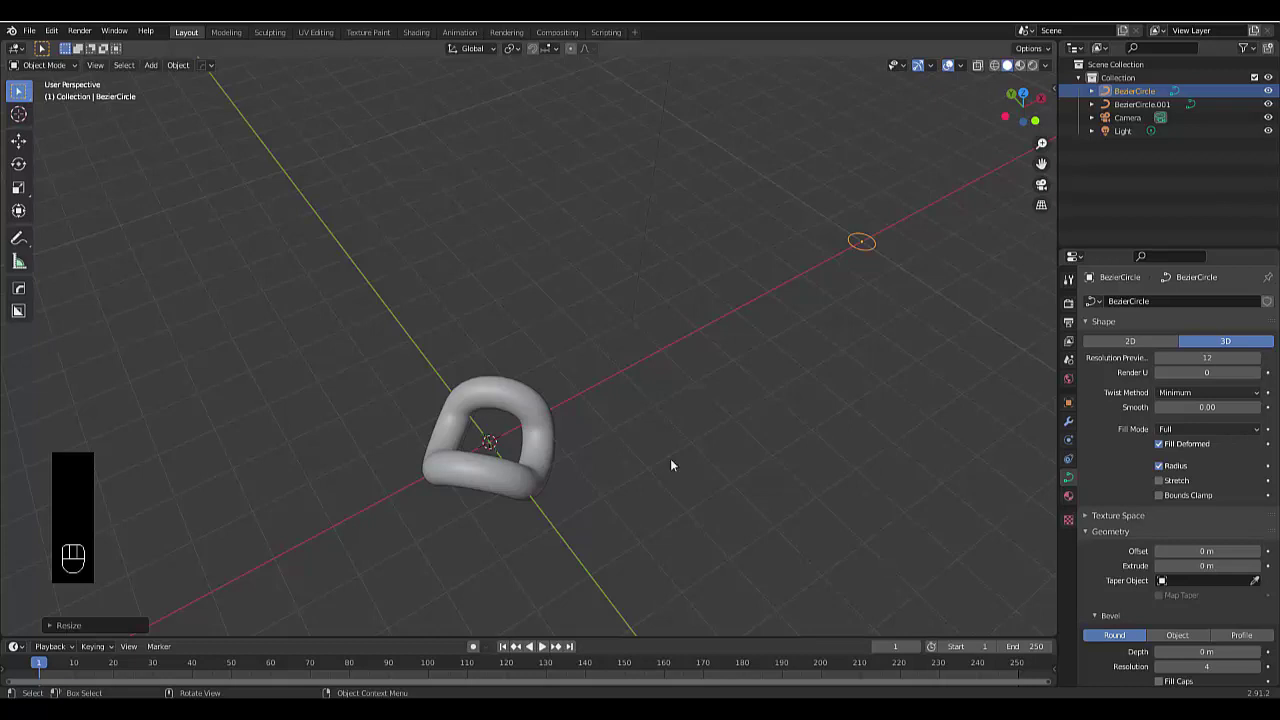
{"action": "left_click", "coordinate": [490, 476]}
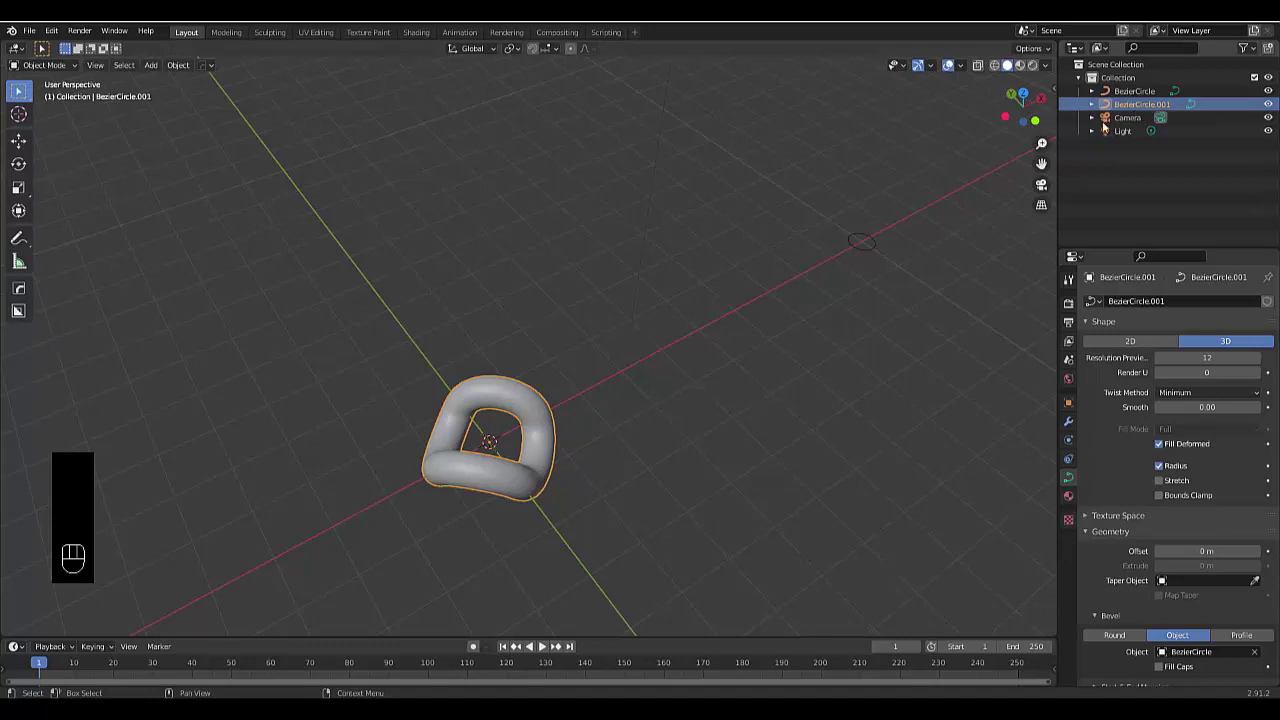
Step: Convert the tube to a mesh, rename it 'cuban chain link', and view it from the front
{"action": "left_click", "coordinate": [177, 66]}
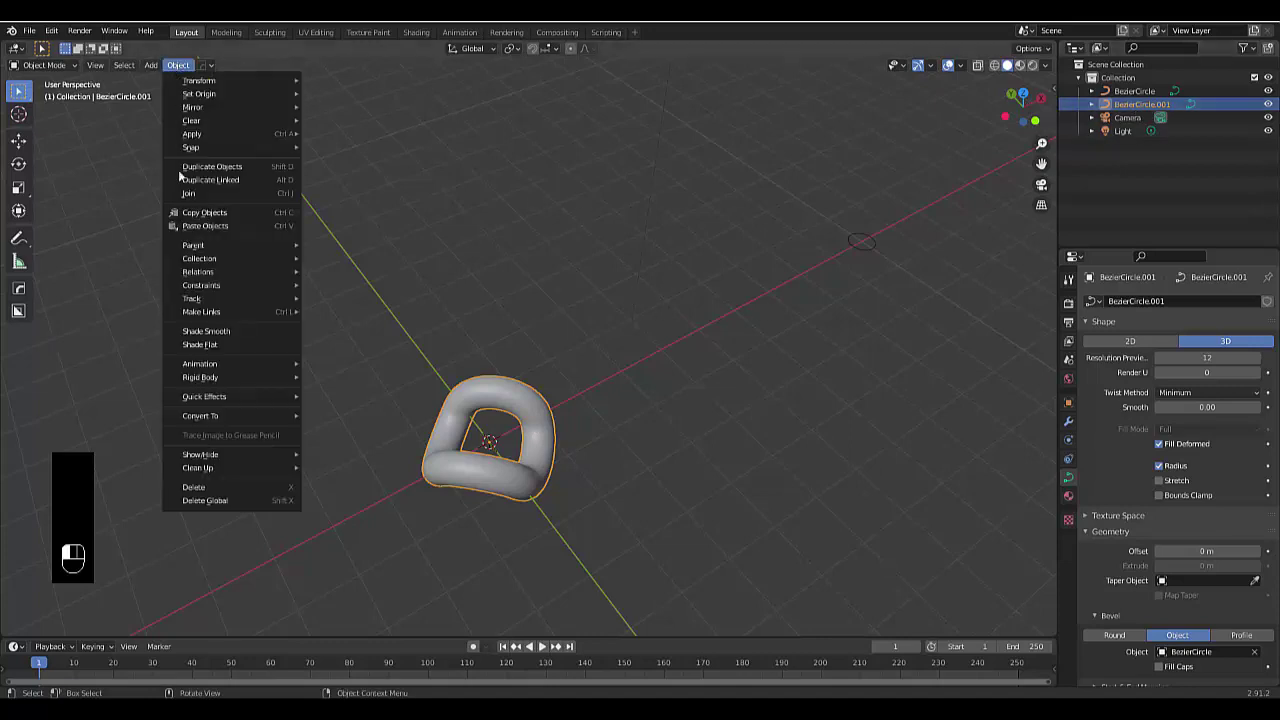
{"action": "mouse_move", "coordinate": [214, 414]}
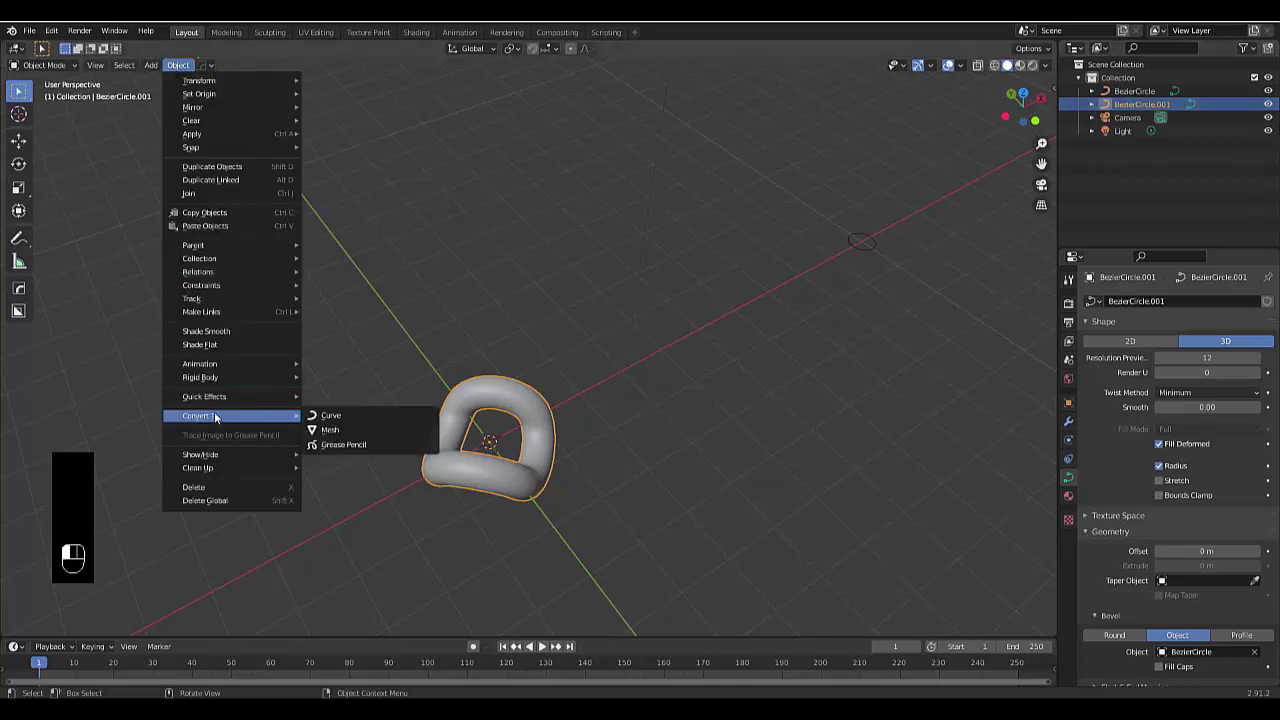
{"action": "left_click", "coordinate": [332, 429]}
{"action": "double_click", "coordinate": [1126, 104]}
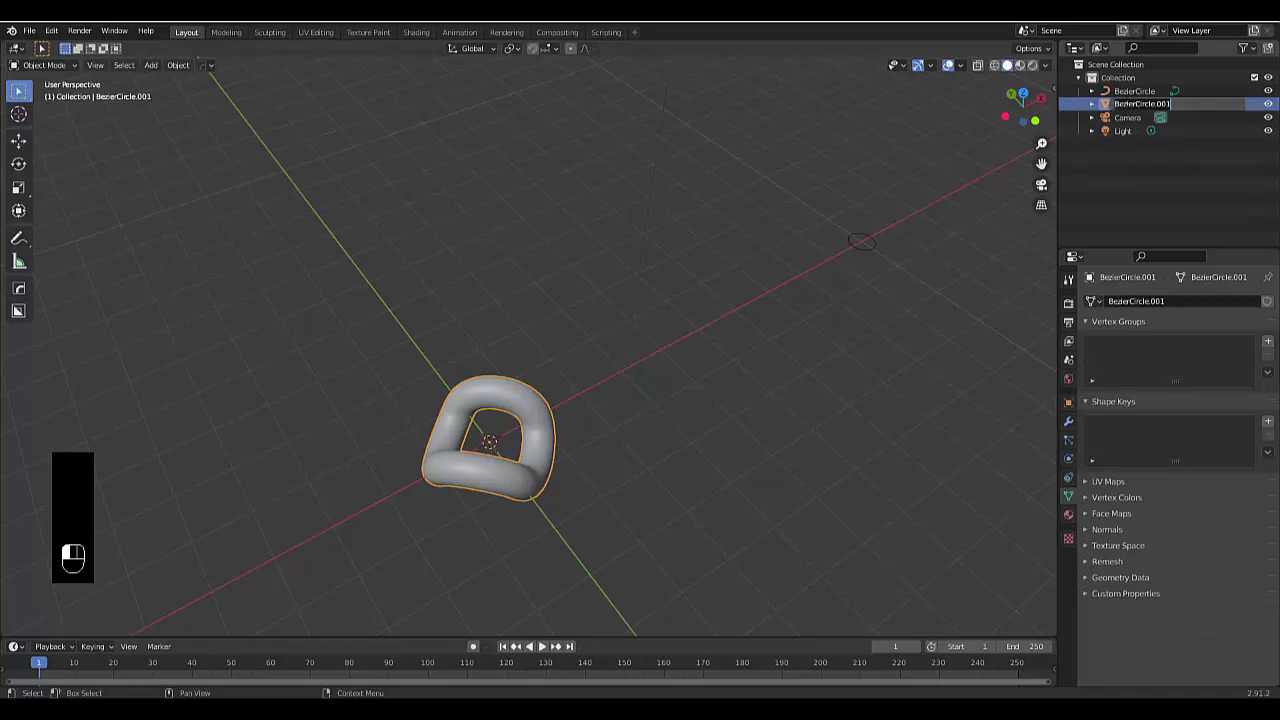
{"action": "type", "text": "cu"}
{"action": "type", "text": "shion chain"}
{"action": "key", "text": "Return"}
{"action": "middle_click_drag", "start_coordinate": [557, 397], "coordinate": [519, 432]}
{"action": "key", "text": "KP_1"}
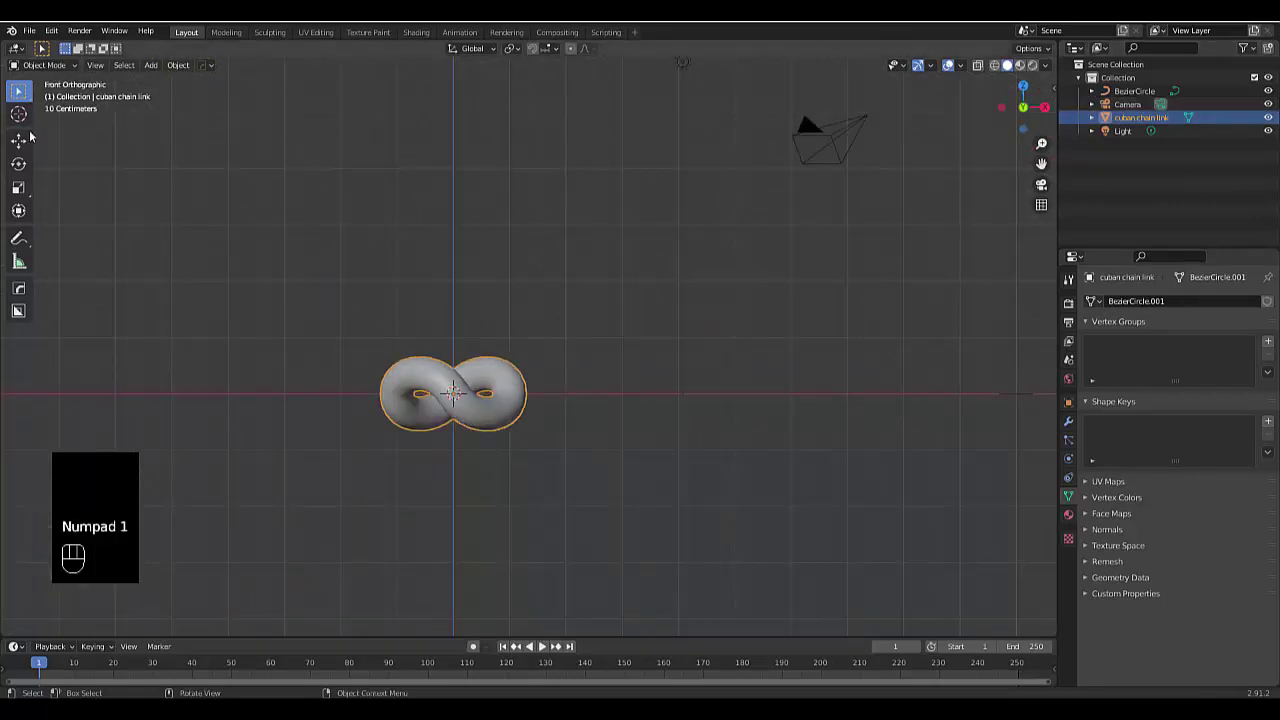
{"action": "middle_click_drag", "start_coordinate": [398, 442], "coordinate": [466, 437], "text": "shift"}
Step: Add a cube scaled to 1.5 around the chain link and show its Object Properties
{"action": "key", "text": "shift+a"}
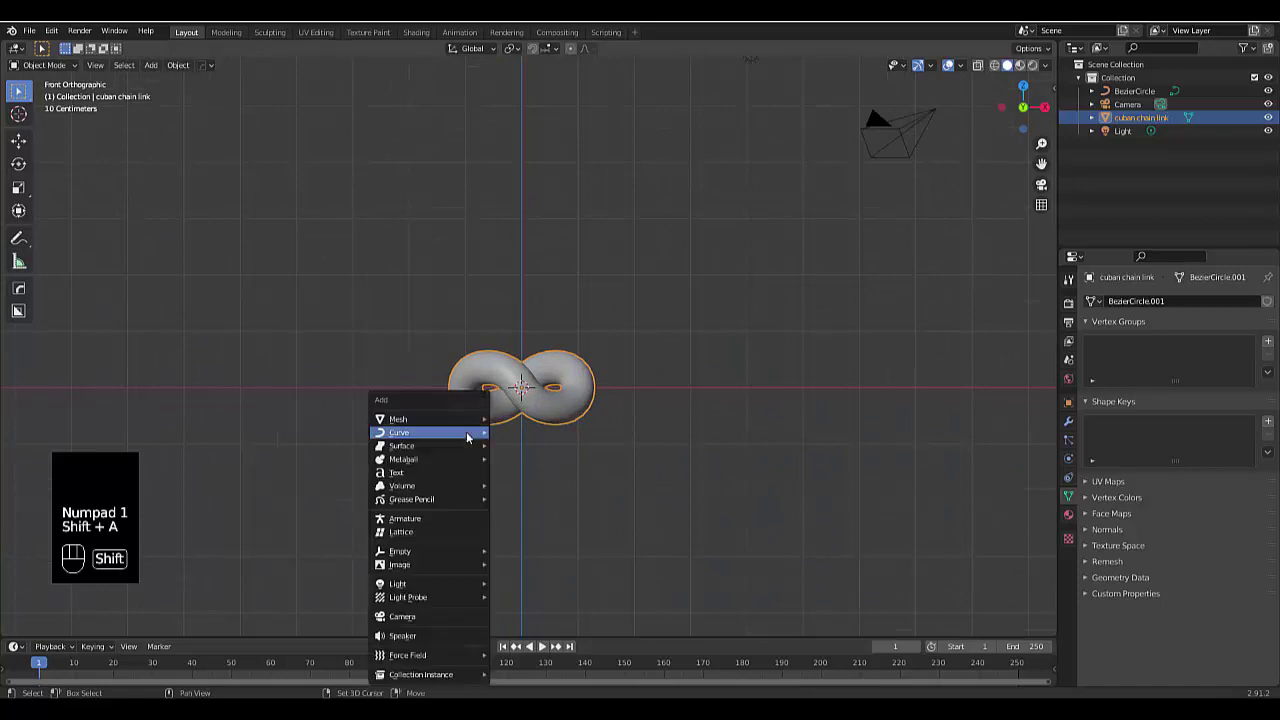
{"action": "mouse_move", "coordinate": [430, 420]}
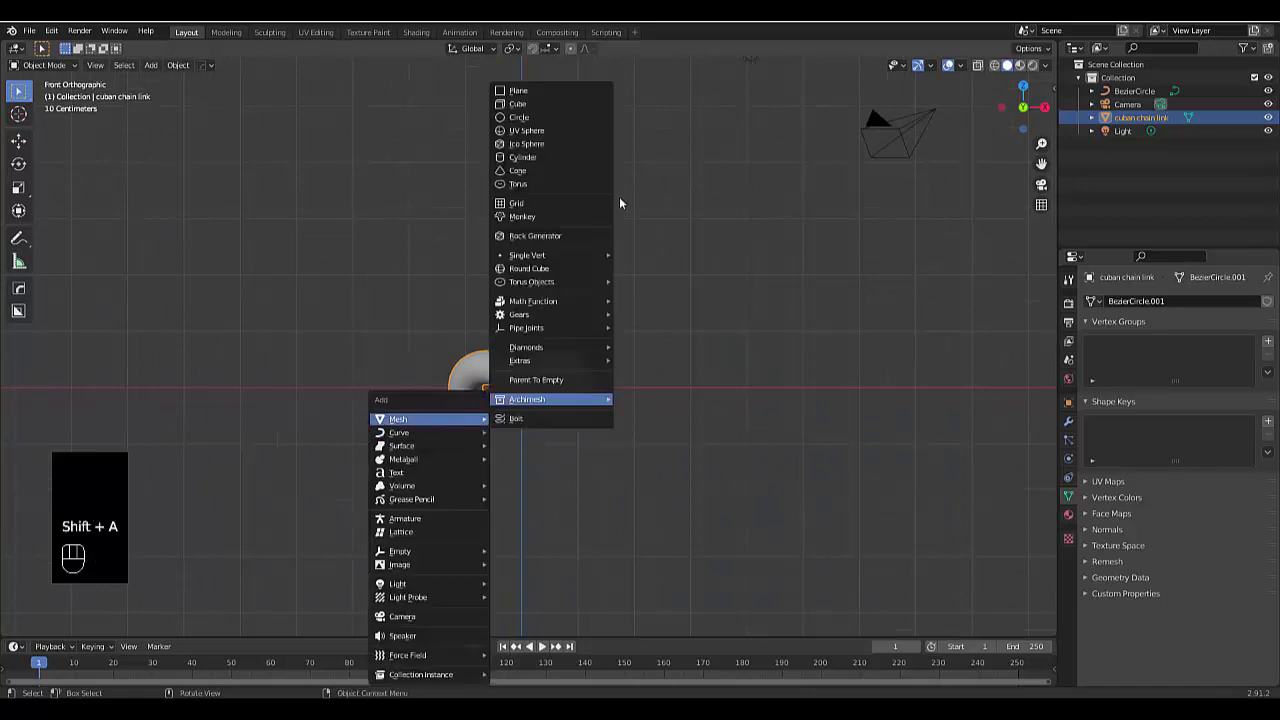
{"action": "left_click", "coordinate": [534, 102]}
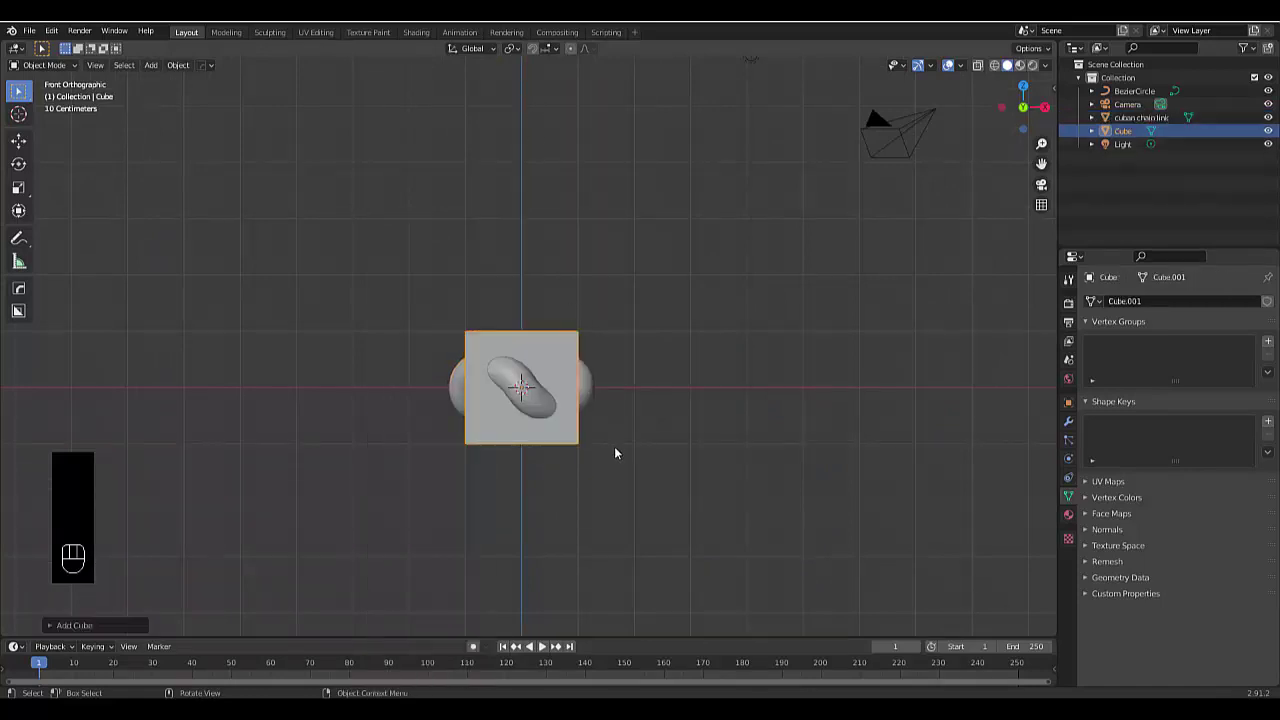
{"action": "key", "text": "s"}
{"action": "type", "text": "1.5"}
{"action": "key", "text": "Return"}
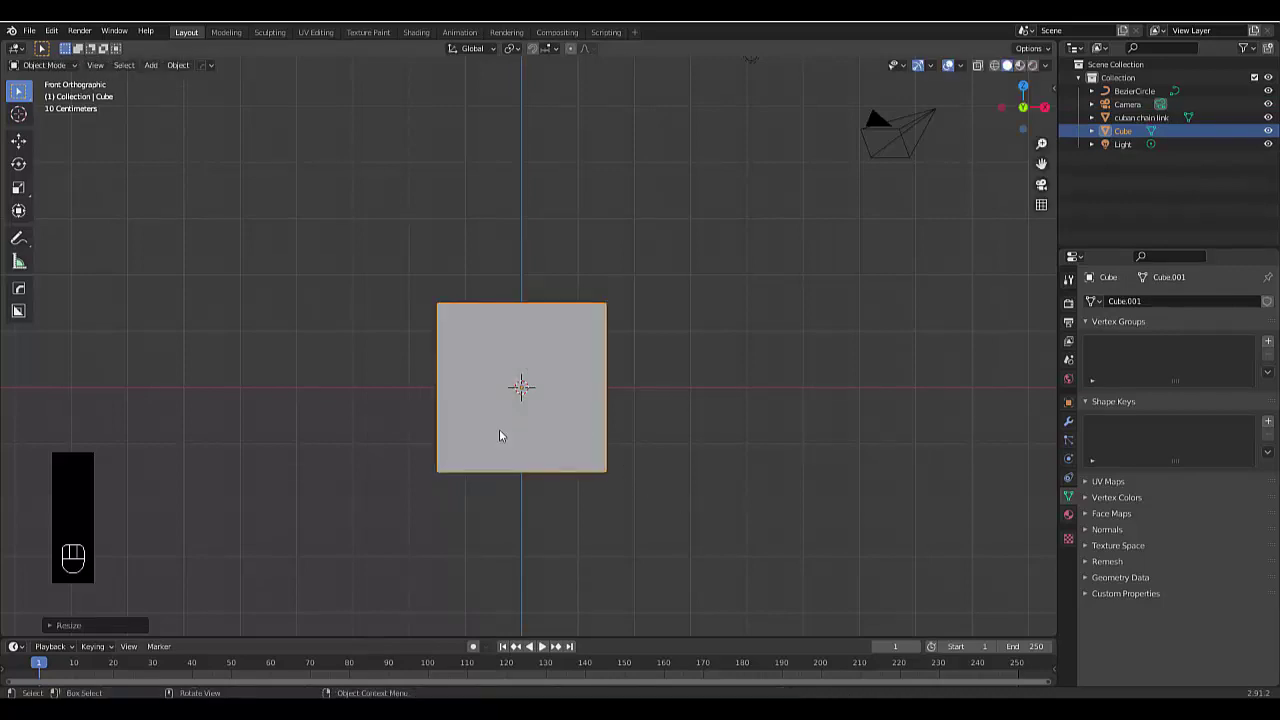
{"action": "scroll", "coordinate": [515, 375], "scroll_direction": "up", "scroll_amount": 4}
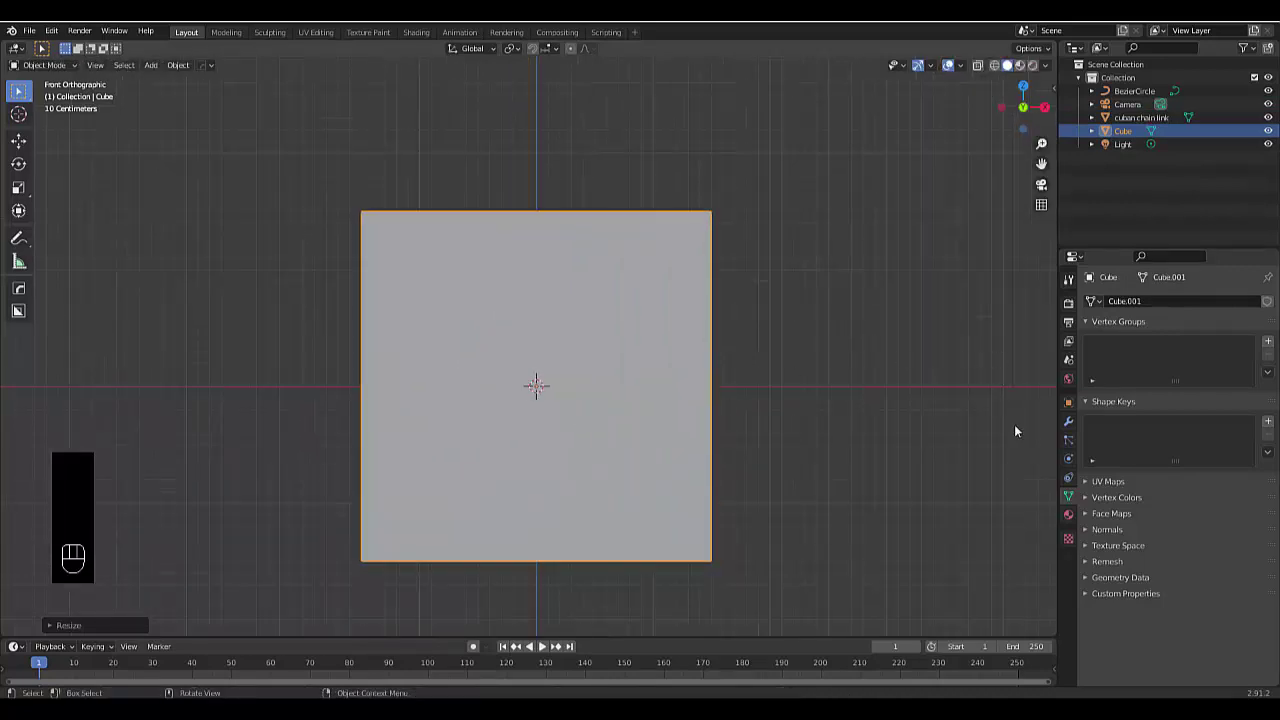
{"action": "left_click", "coordinate": [1068, 402]}
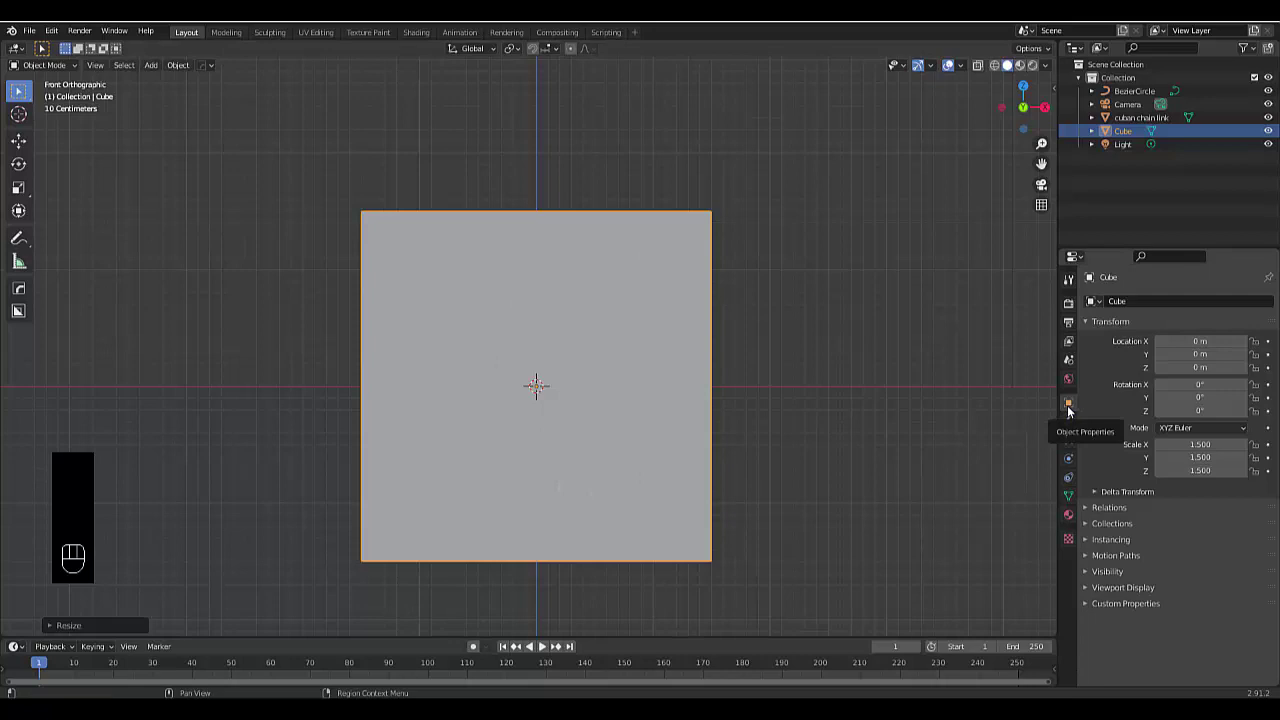
Step: Set the cube's Viewport Display to show as Bounds
{"action": "left_click", "coordinate": [1124, 588]}
{"action": "scroll", "coordinate": [1126, 570], "scroll_direction": "down", "scroll_amount": 2}
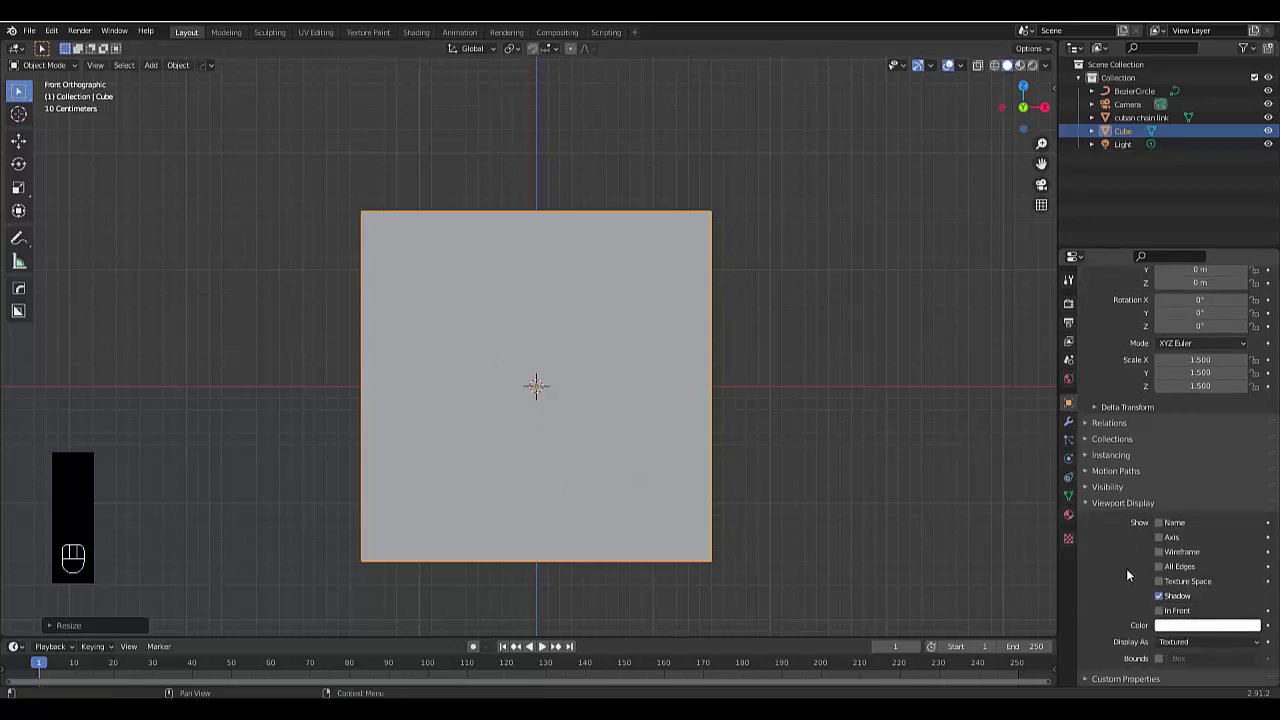
{"action": "left_click", "coordinate": [1170, 641]}
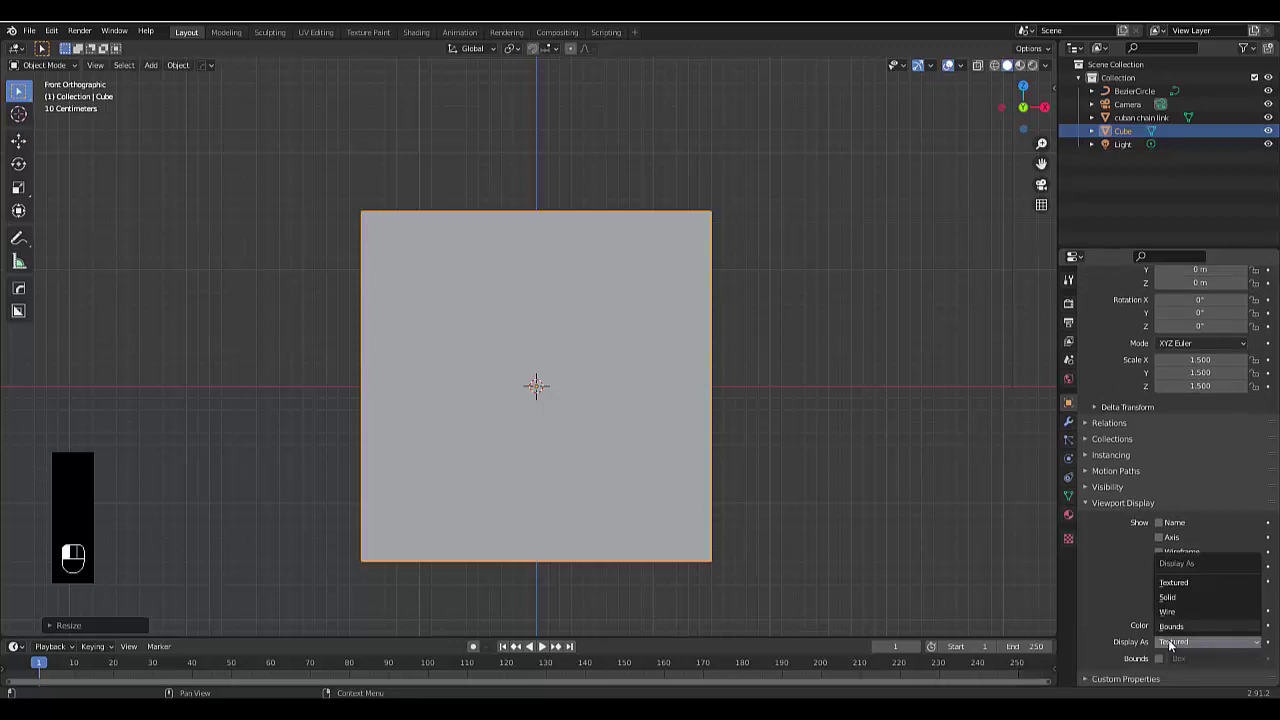
{"action": "left_click", "coordinate": [1172, 626]}
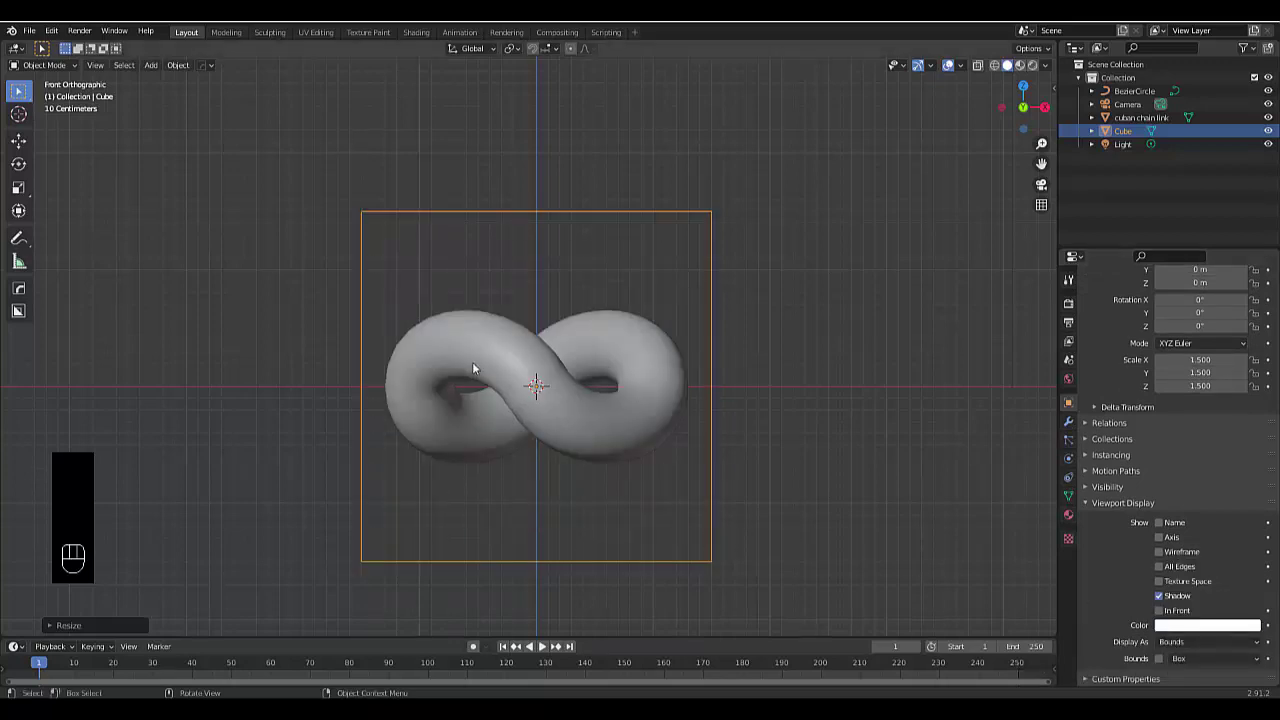
Step: Move the cube up along Z to 2 m, above the chain link
{"action": "key", "text": "g"}
{"action": "key", "text": "z"}
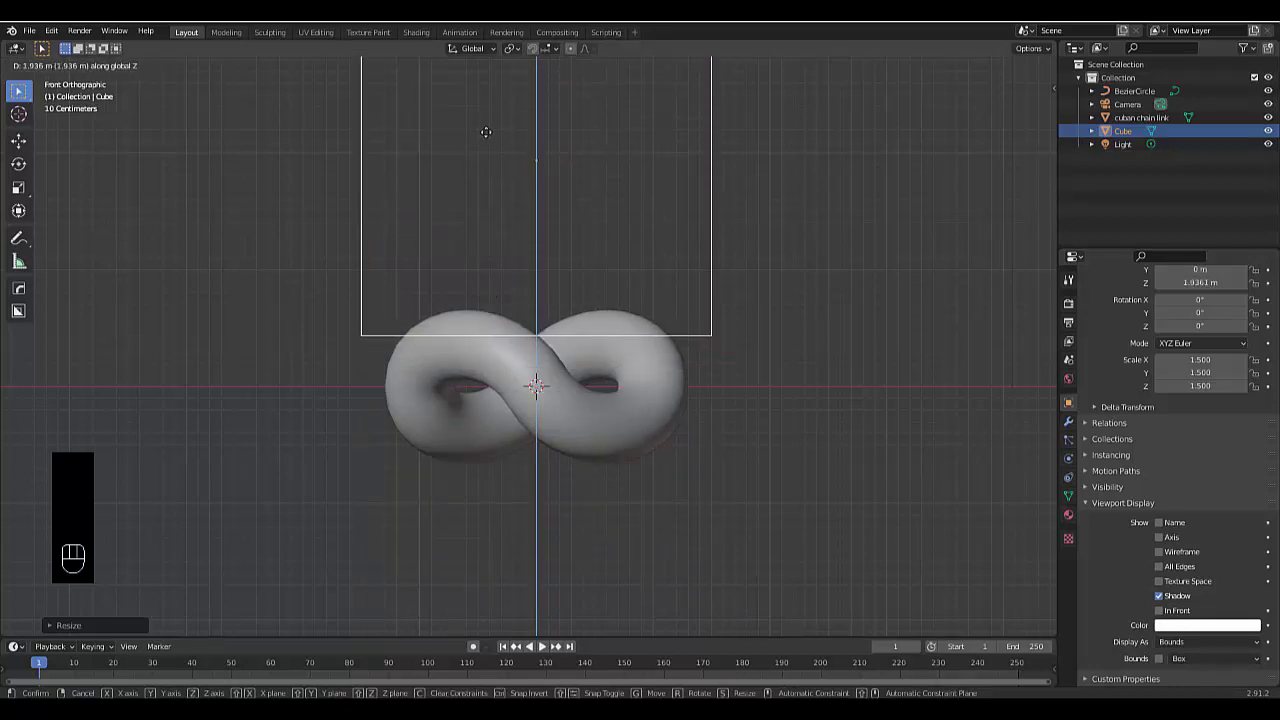
{"action": "key", "text": "ctrl"}
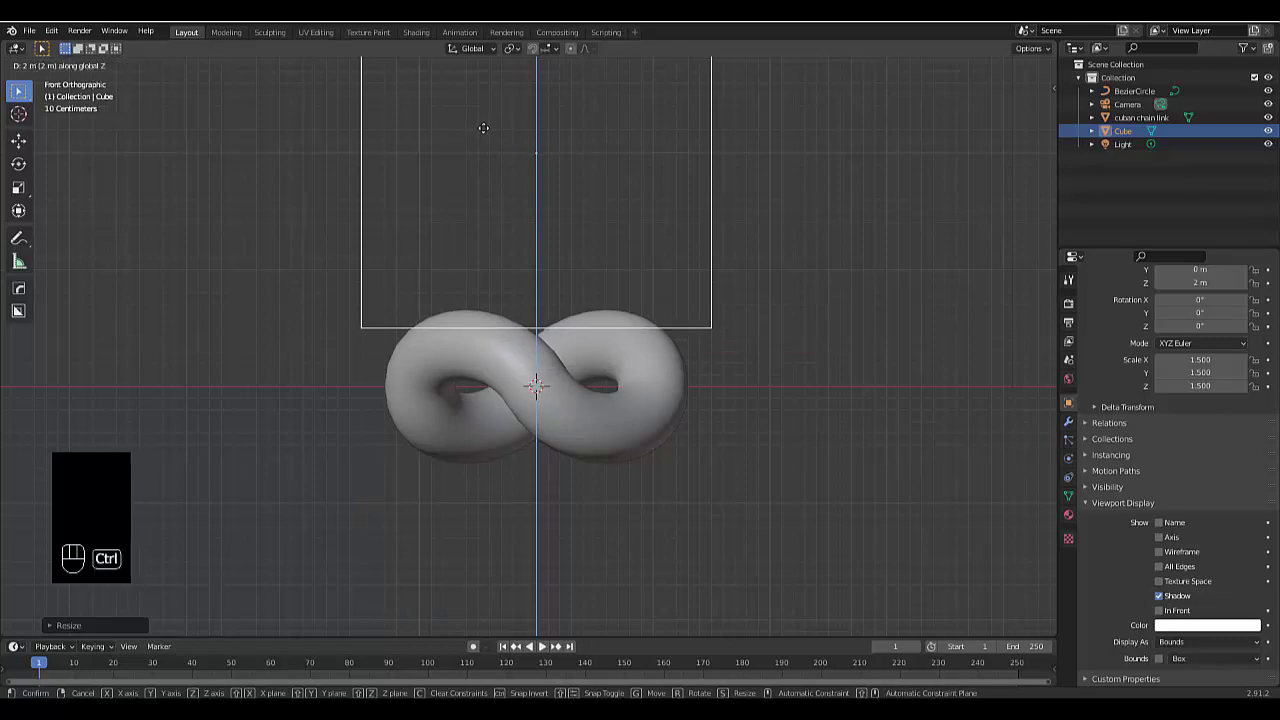
{"action": "left_click", "coordinate": [483, 127], "text": "ctrl"}
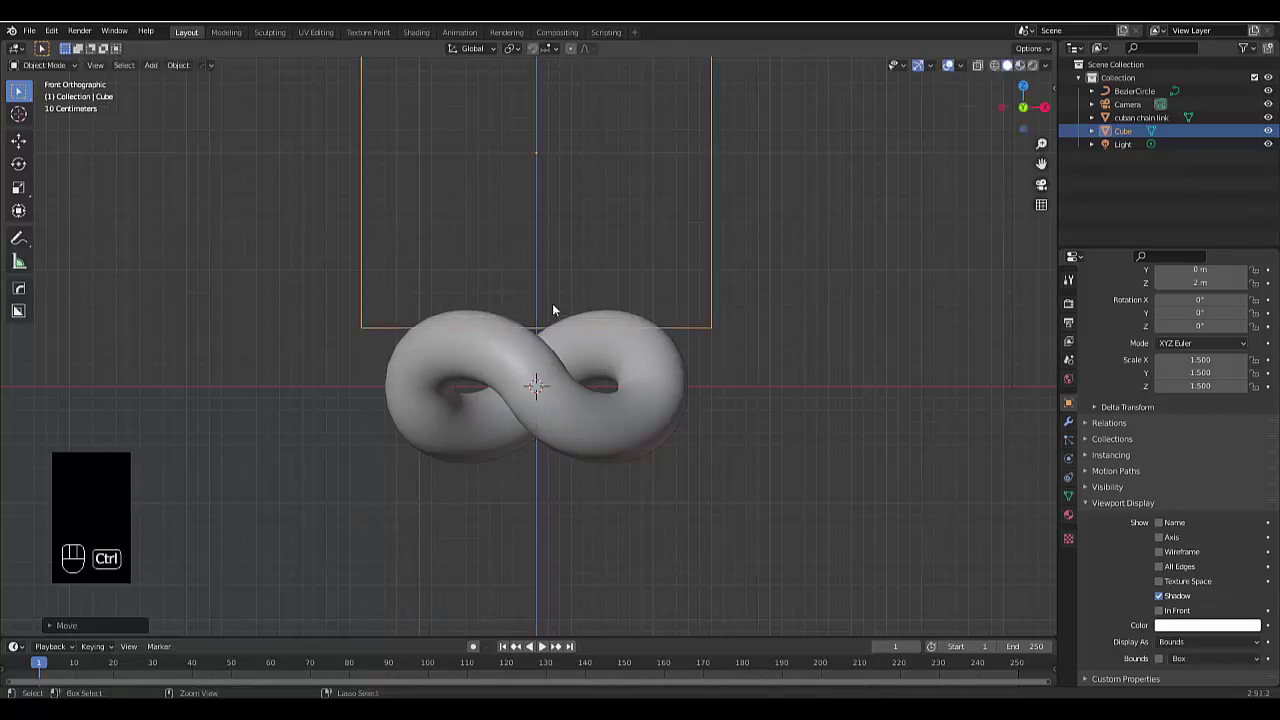
{"action": "scroll", "coordinate": [498, 352], "scroll_direction": "up", "scroll_amount": 4}
{"action": "scroll", "coordinate": [498, 352], "scroll_direction": "down", "scroll_amount": 10}
{"action": "scroll", "coordinate": [498, 352], "scroll_direction": "up", "scroll_amount": 9}
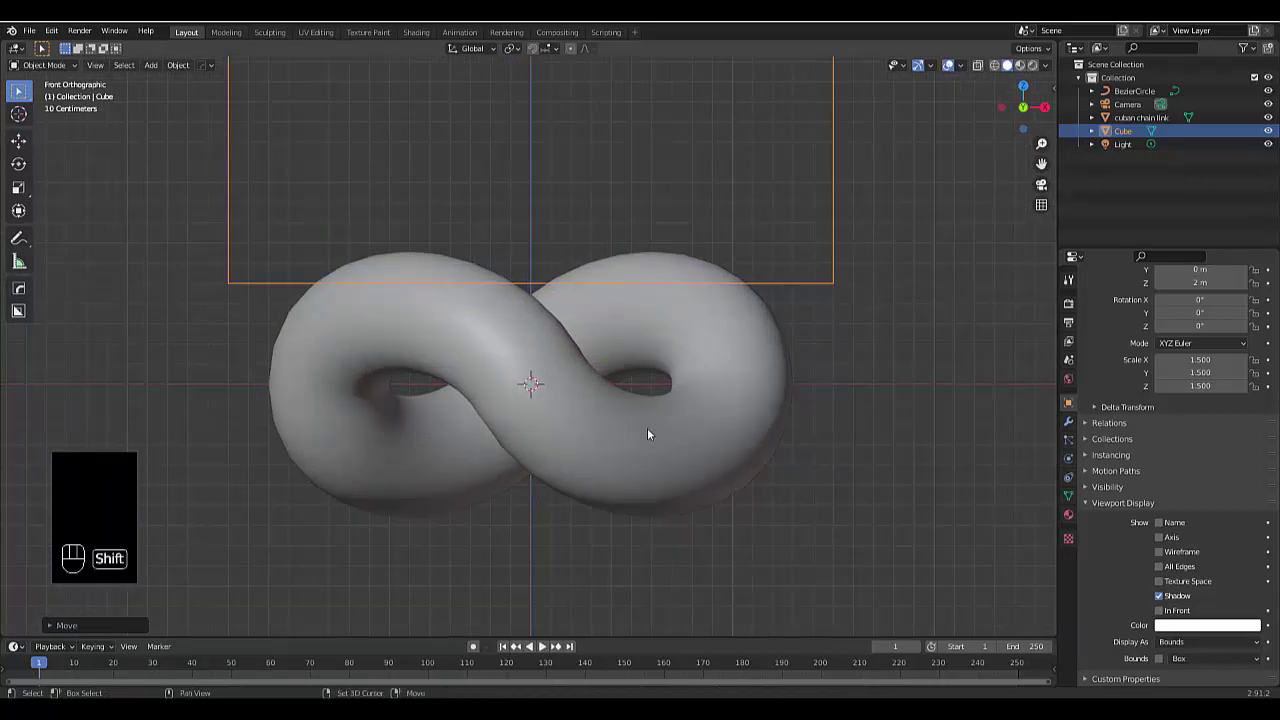
Step: Duplicate the bounds cube and move the copy down to Z -2 m
{"action": "key", "text": "shift+d"}
{"action": "right_click", "coordinate": [748, 477]}
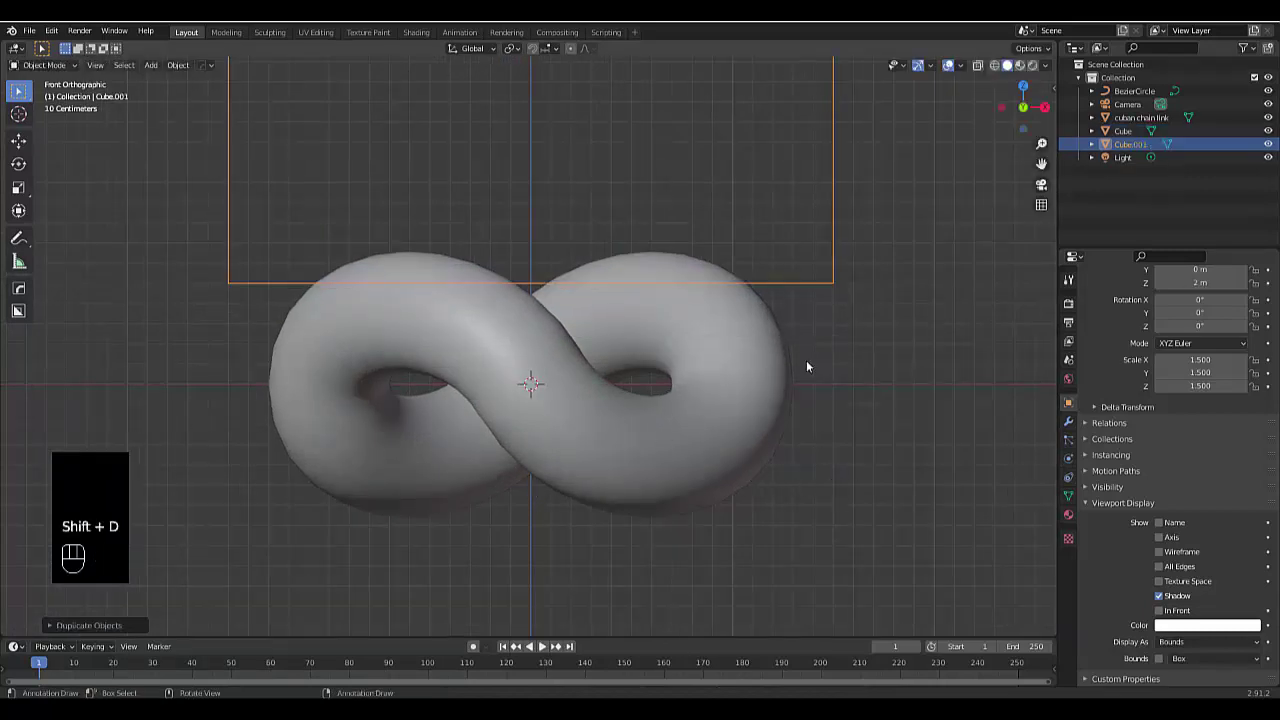
{"action": "key", "text": "g"}
{"action": "key", "text": "z"}
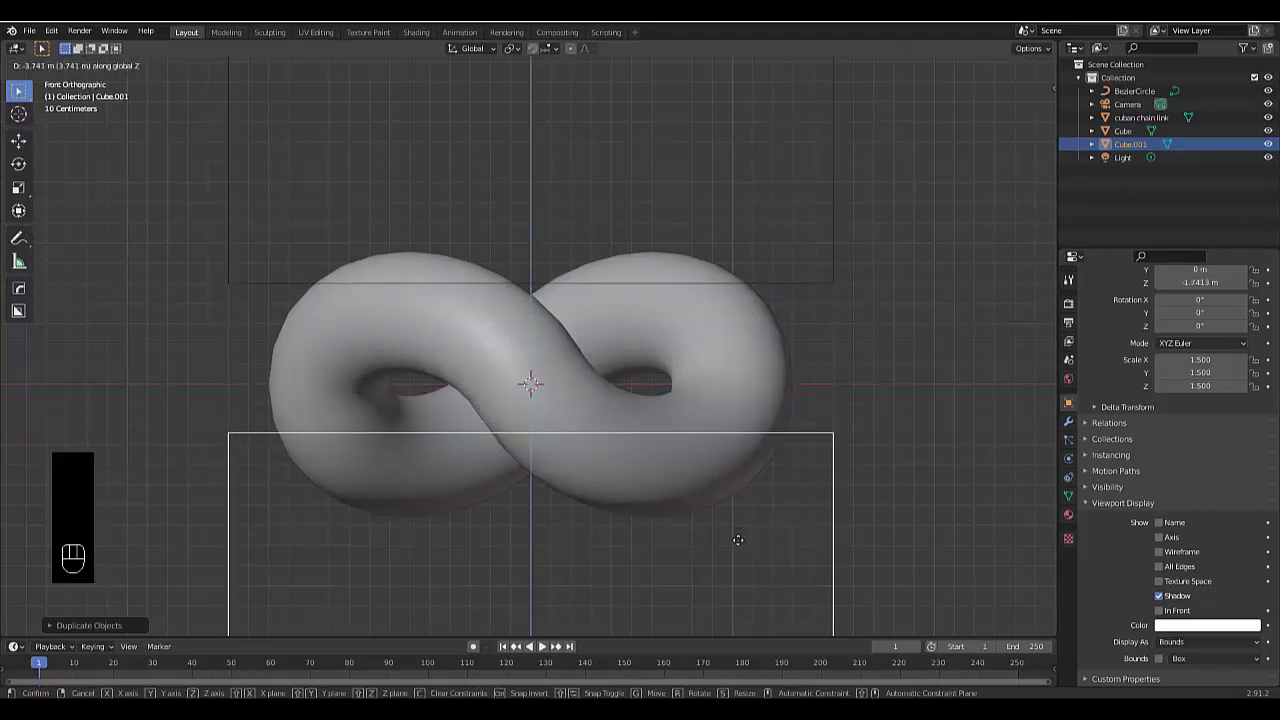
{"action": "key", "text": "ctrl"}
{"action": "left_click", "coordinate": [738, 597]}
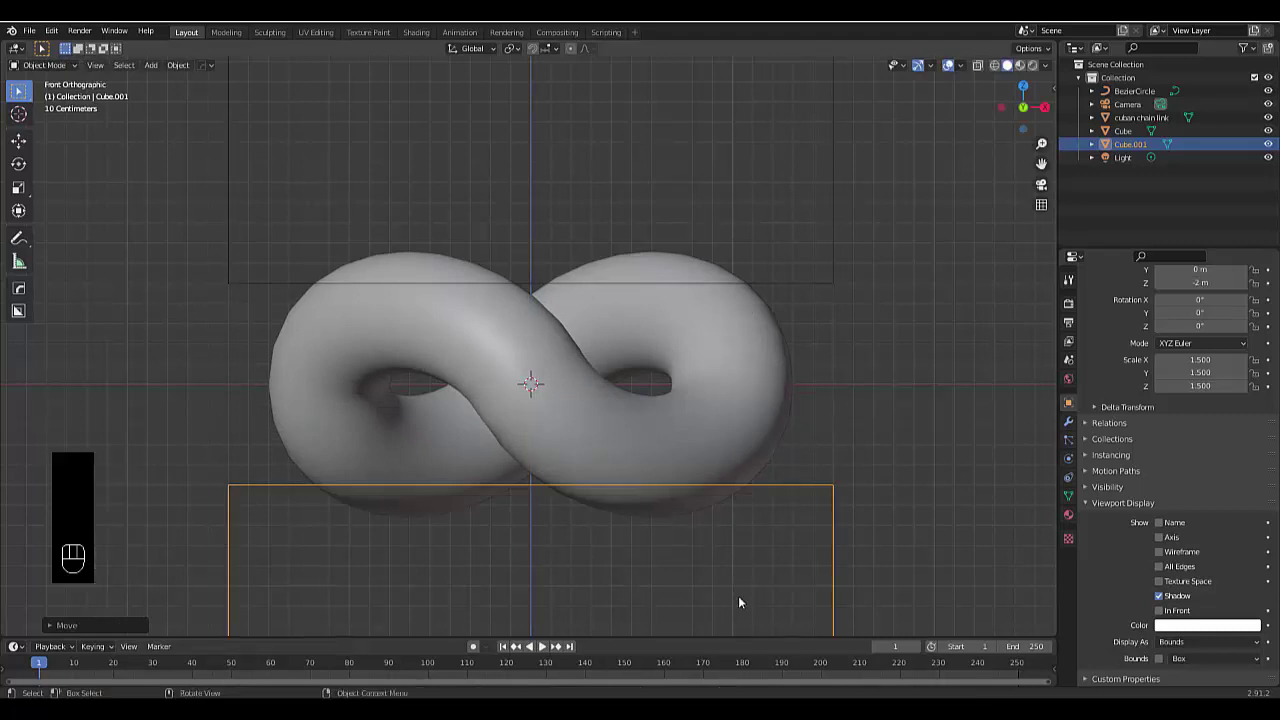
{"action": "scroll", "coordinate": [638, 479], "scroll_direction": "down", "scroll_amount": 5}
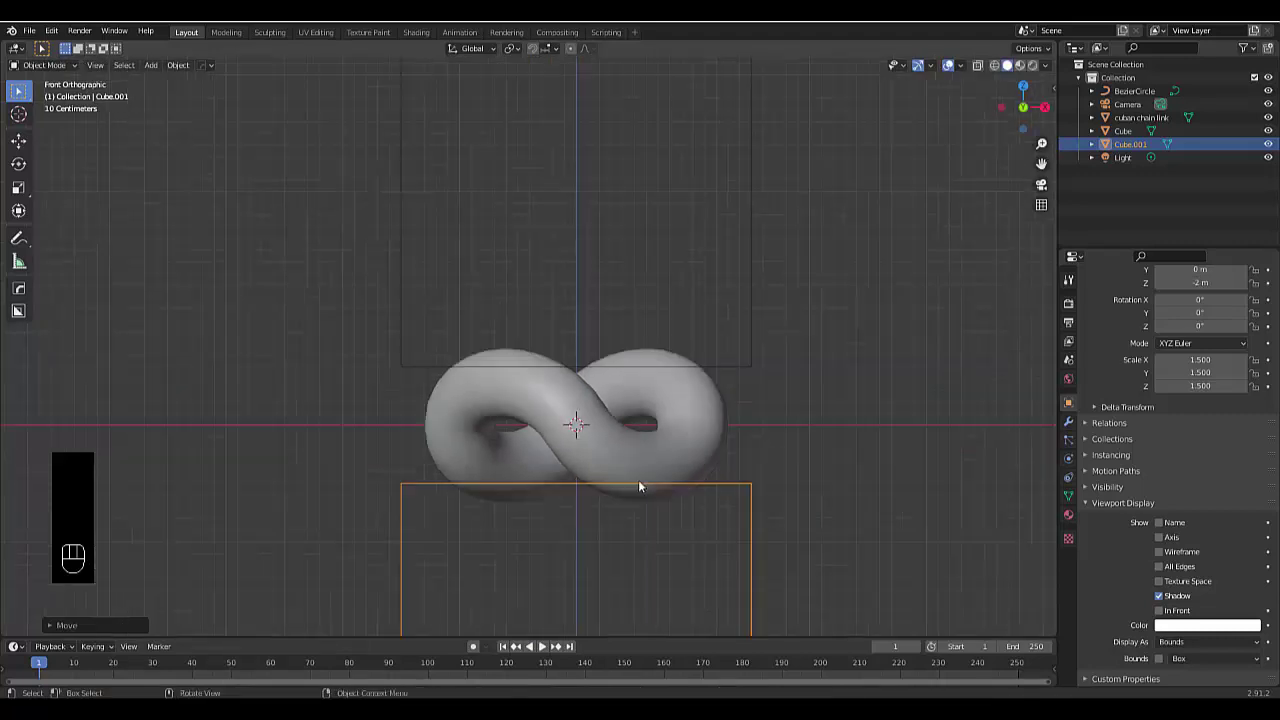
Step: Join the upper and lower boxes into one Cube object
{"action": "left_click", "coordinate": [476, 354], "text": "shift"}
{"action": "key", "text": "ctrl+j"}
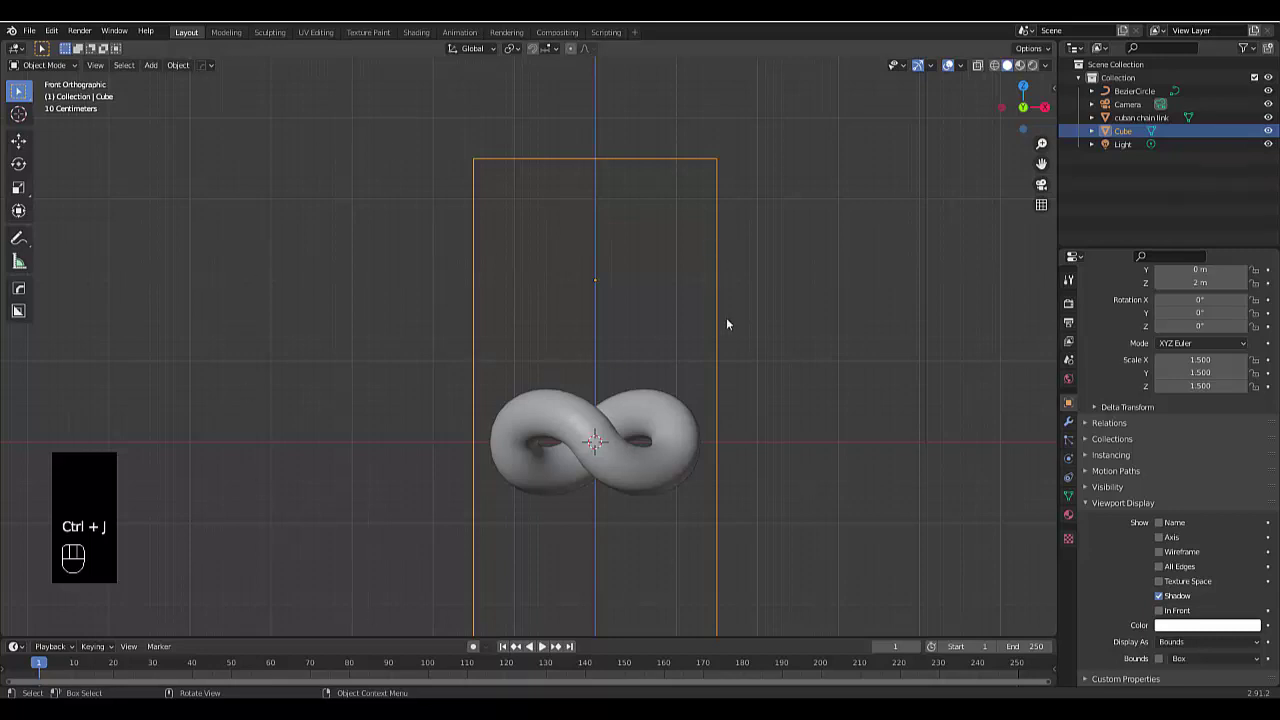
{"action": "left_click", "coordinate": [542, 412]}
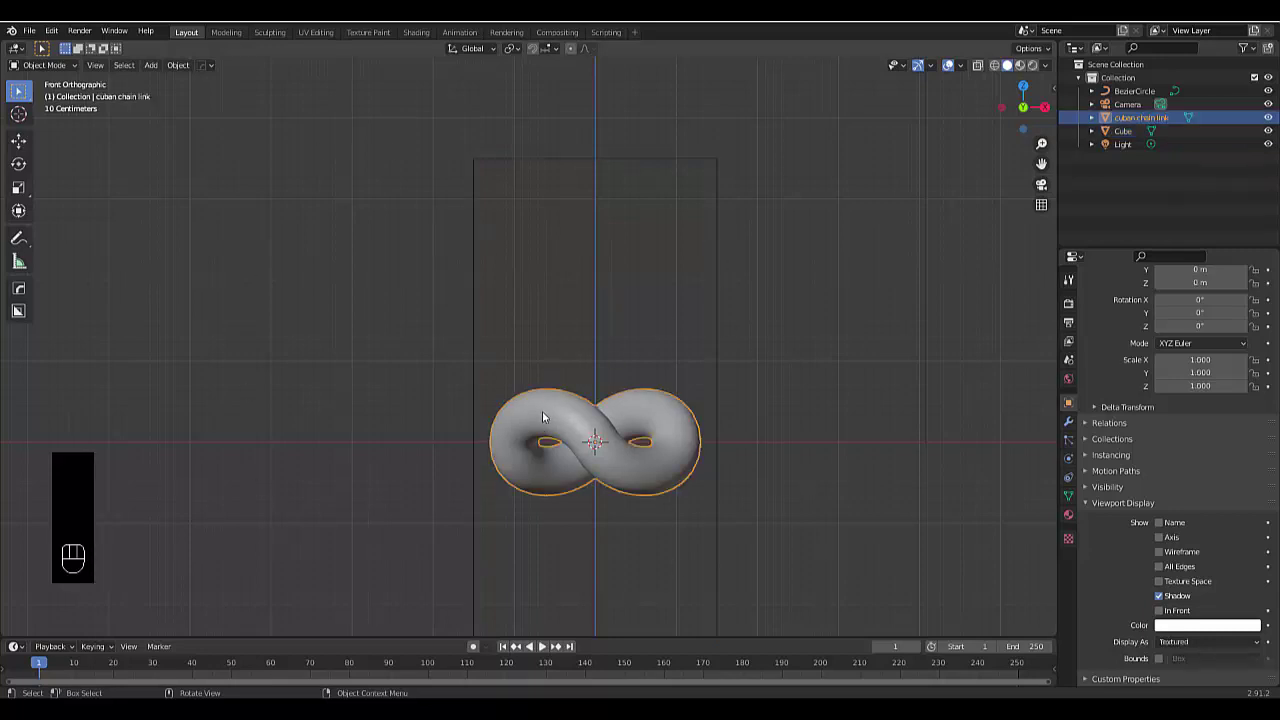
Step: Add a Boolean Difference modifier to the chain link with Cube as the cutter object
{"action": "left_click", "coordinate": [1068, 421]}
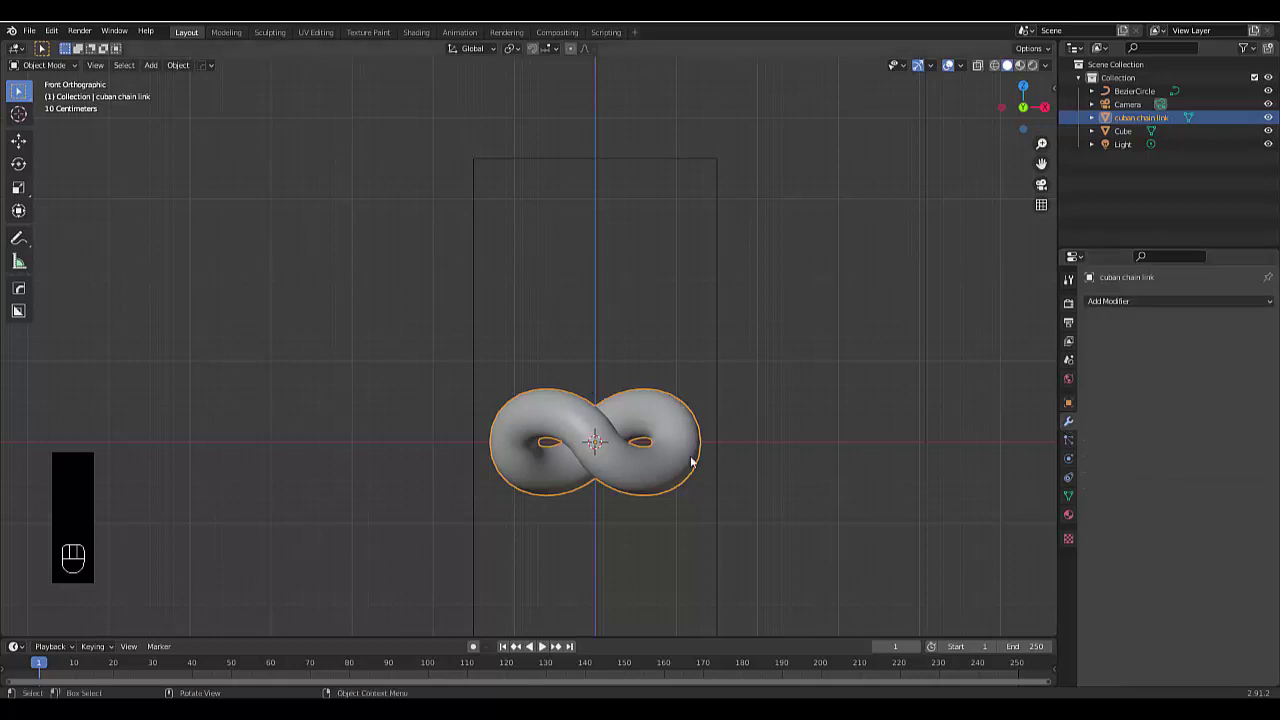
{"action": "left_click", "coordinate": [1106, 302]}
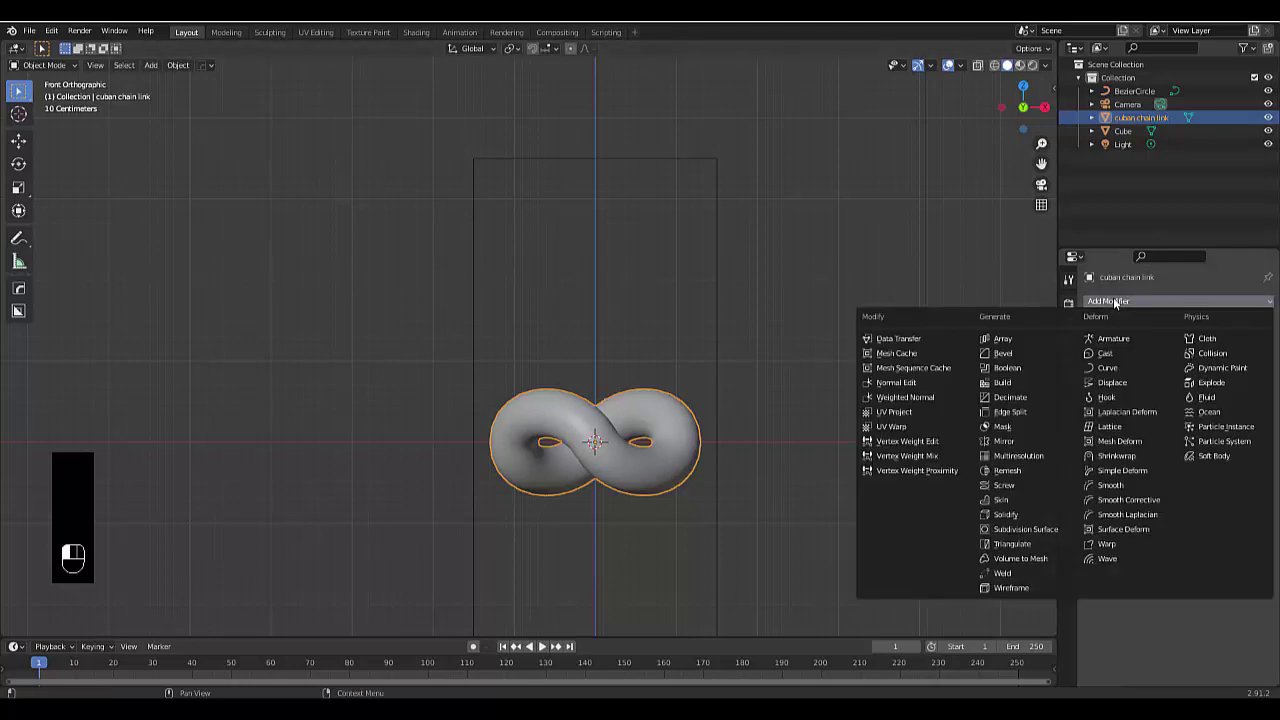
{"action": "left_click", "coordinate": [1024, 368]}
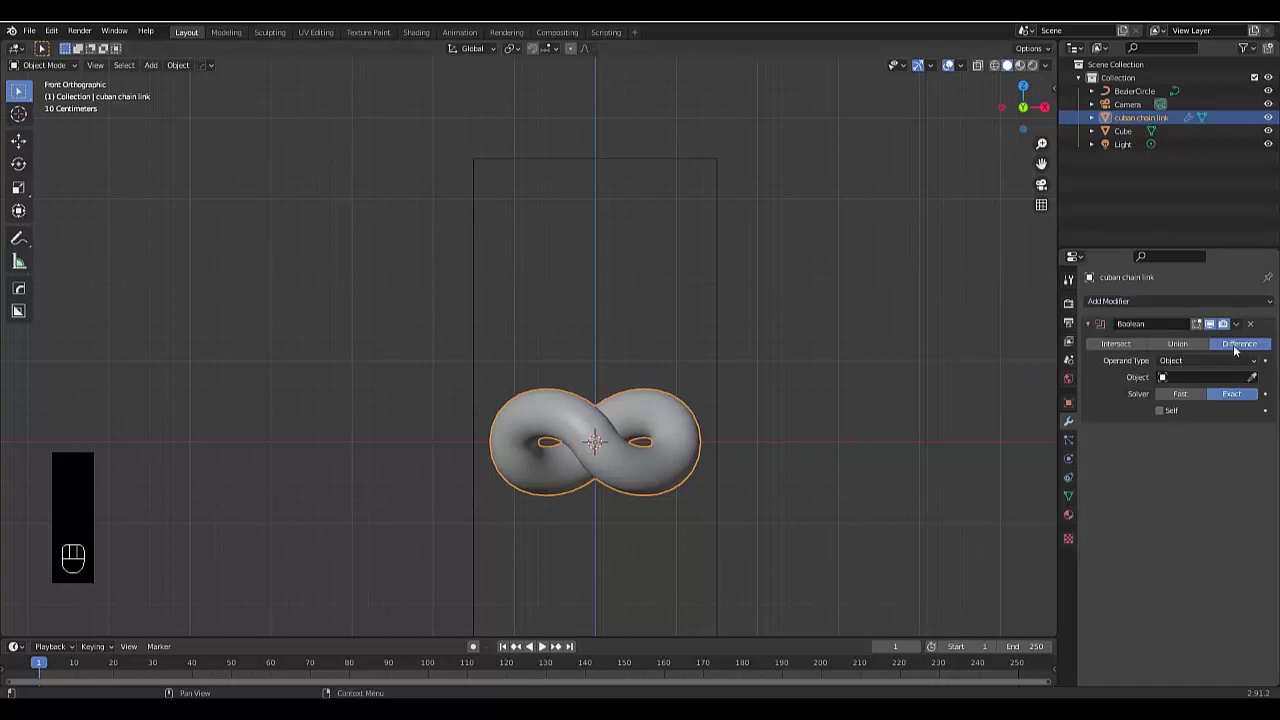
{"action": "left_click", "coordinate": [1200, 360]}
{"action": "left_click", "coordinate": [1194, 377]}
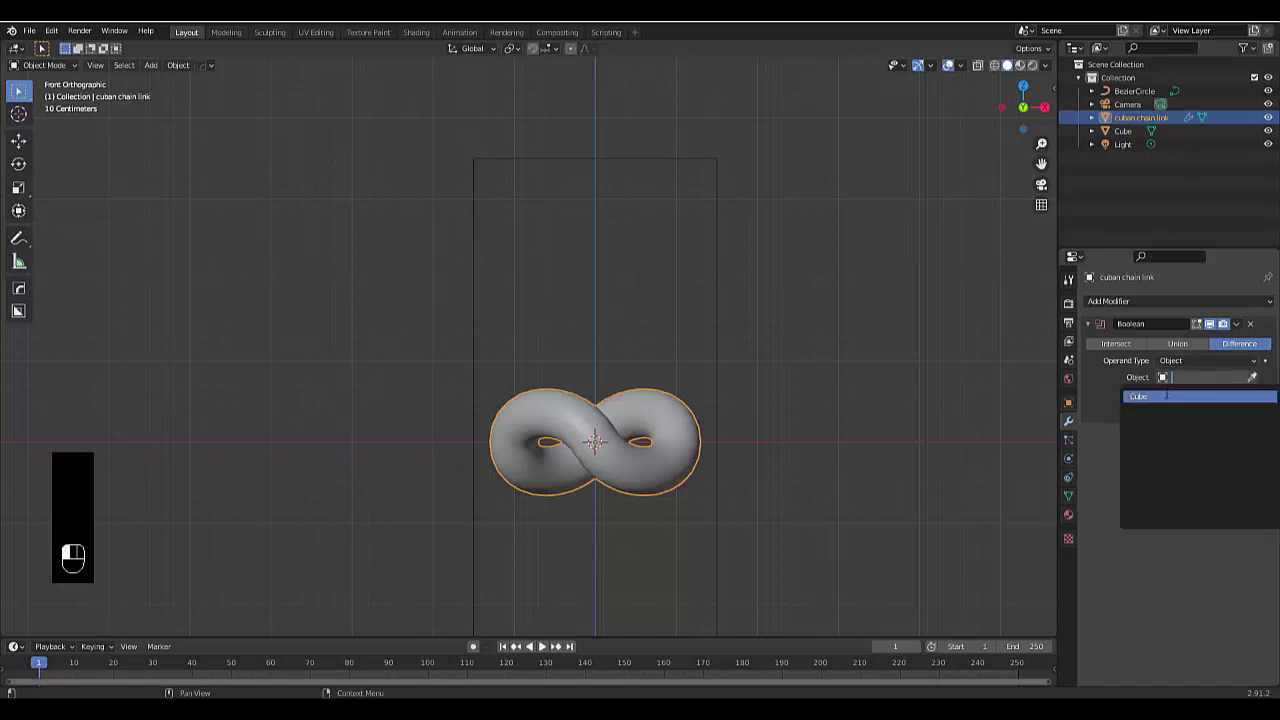
{"action": "left_click", "coordinate": [1166, 396]}
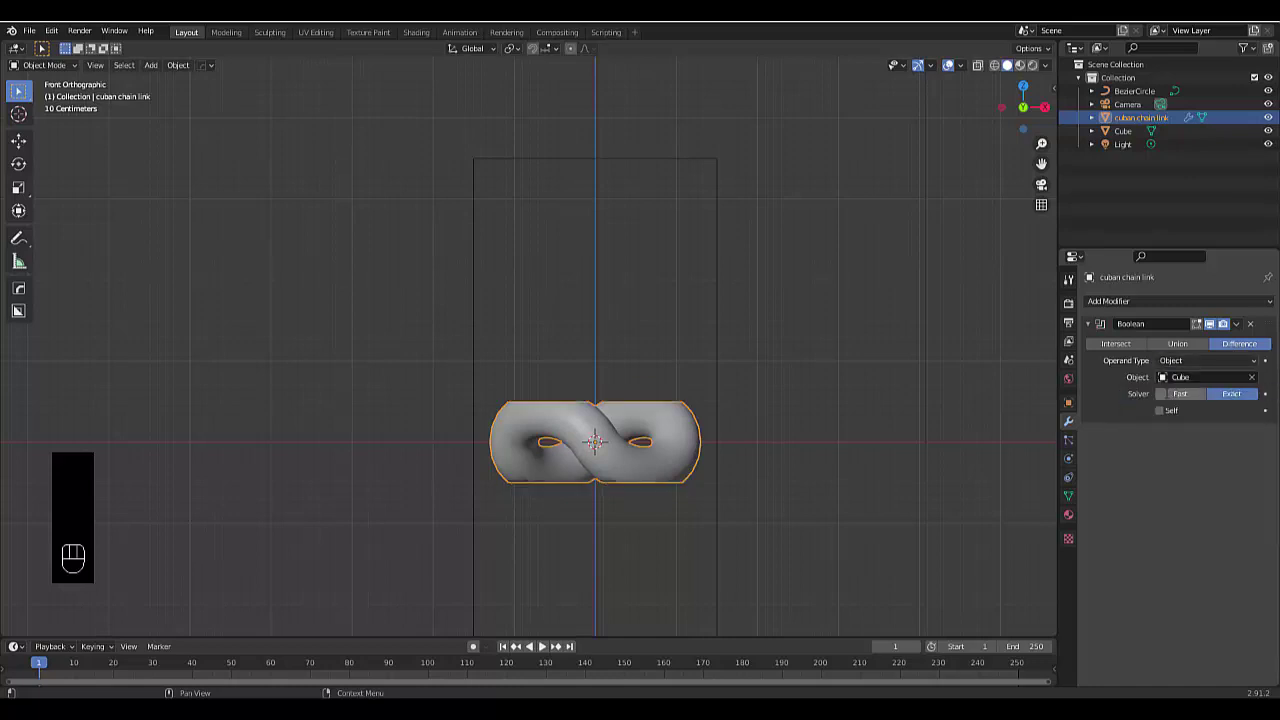
{"action": "middle_click_drag", "start_coordinate": [622, 458], "coordinate": [555, 400]}
{"action": "scroll", "coordinate": [552, 394], "scroll_direction": "up", "scroll_amount": 5}
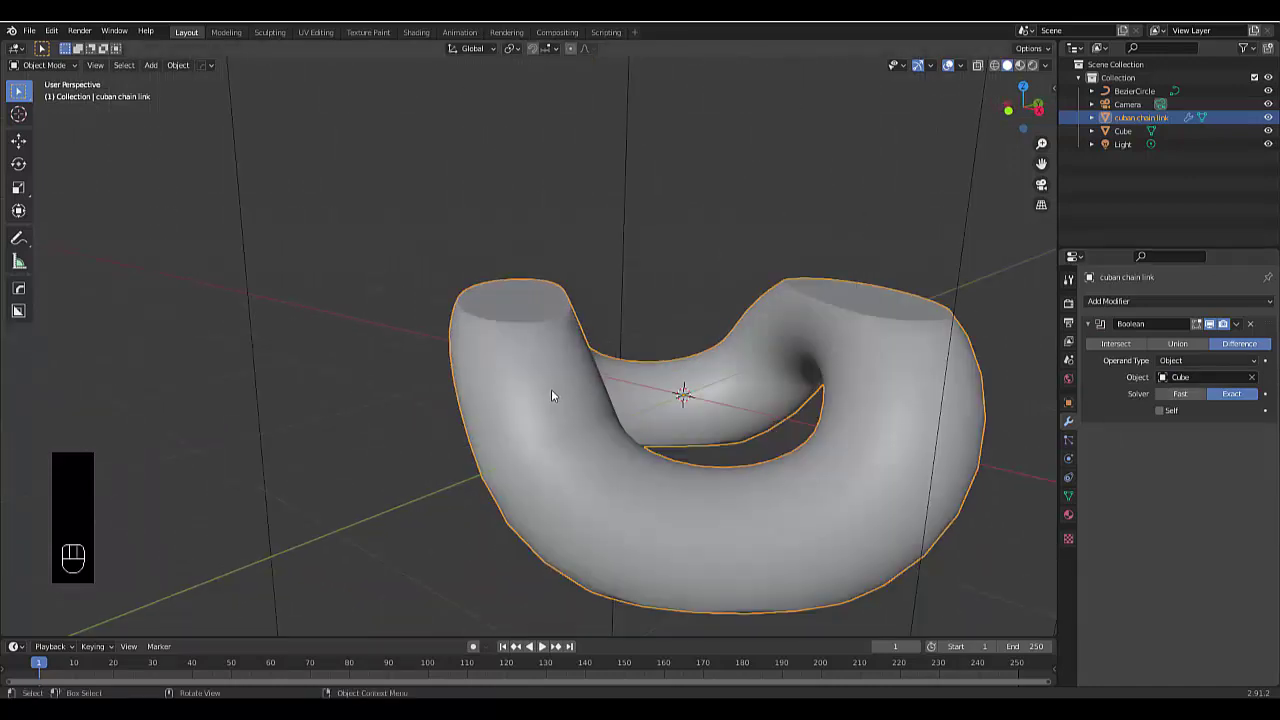
{"action": "middle_click_drag", "start_coordinate": [498, 304], "coordinate": [633, 329]}
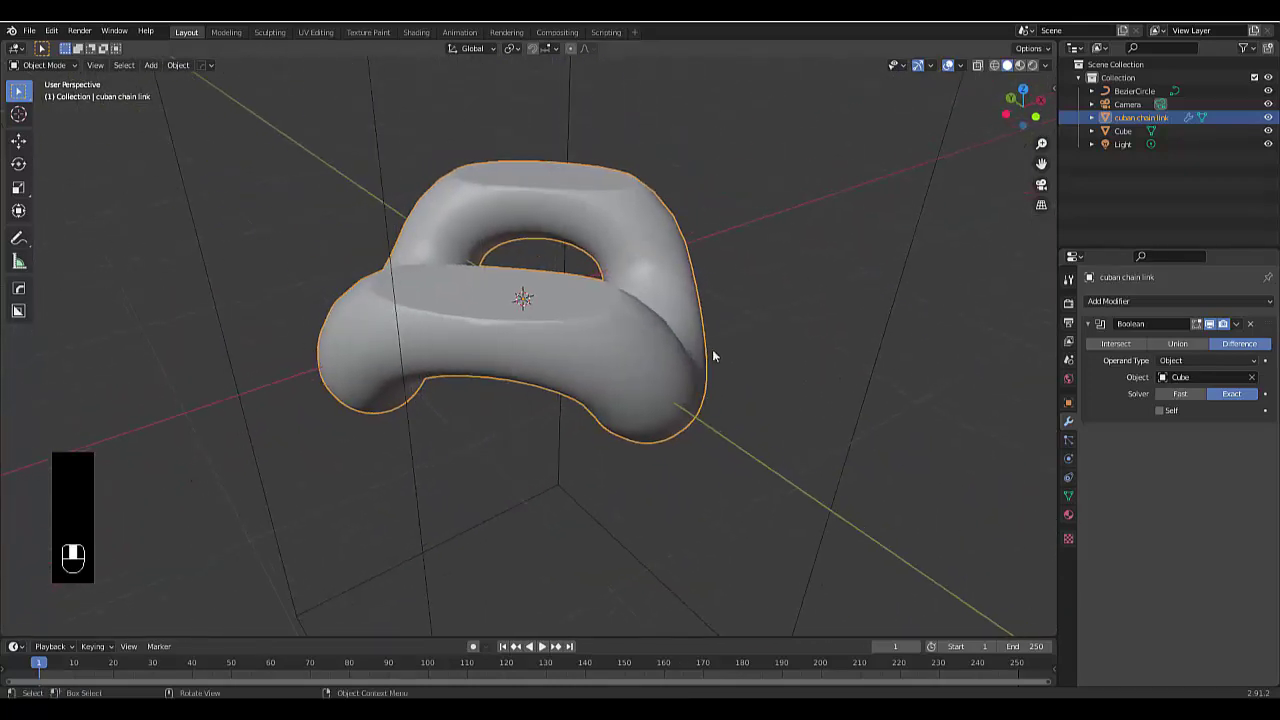
{"action": "left_click", "coordinate": [1178, 394]}
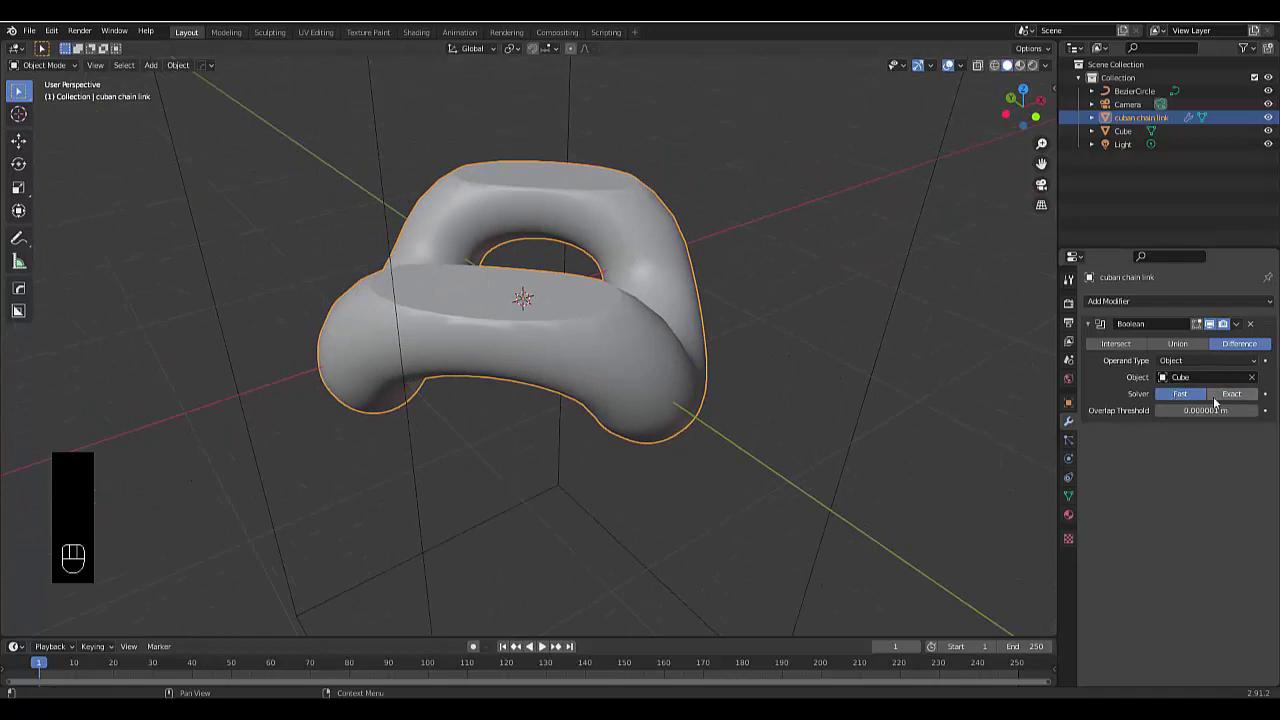
{"action": "left_click", "coordinate": [1222, 395]}
{"action": "middle_click_drag", "start_coordinate": [678, 399], "coordinate": [466, 366]}
{"action": "scroll", "coordinate": [380, 400], "scroll_direction": "down", "scroll_amount": 3}
{"action": "scroll", "coordinate": [299, 432], "scroll_direction": "up", "scroll_amount": 4}
{"action": "middle_click_drag", "start_coordinate": [343, 403], "coordinate": [400, 420]}
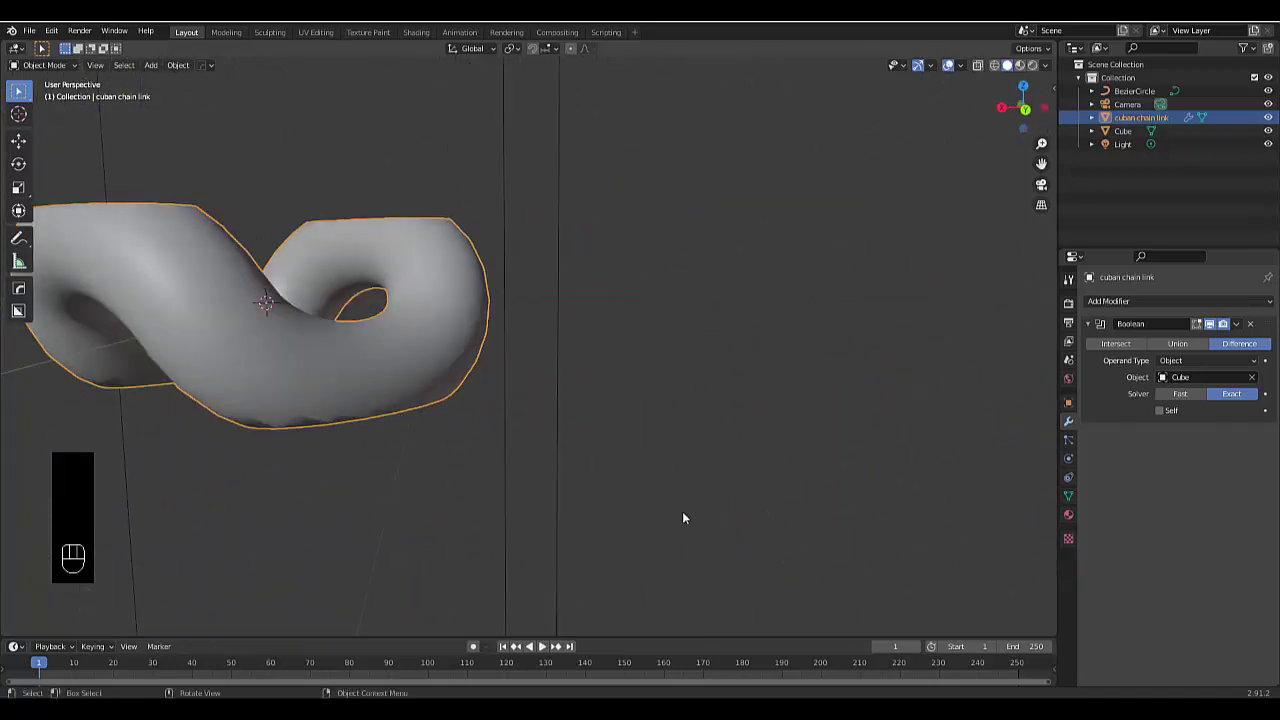
{"action": "scroll", "coordinate": [569, 395], "scroll_direction": "down", "scroll_amount": 5}
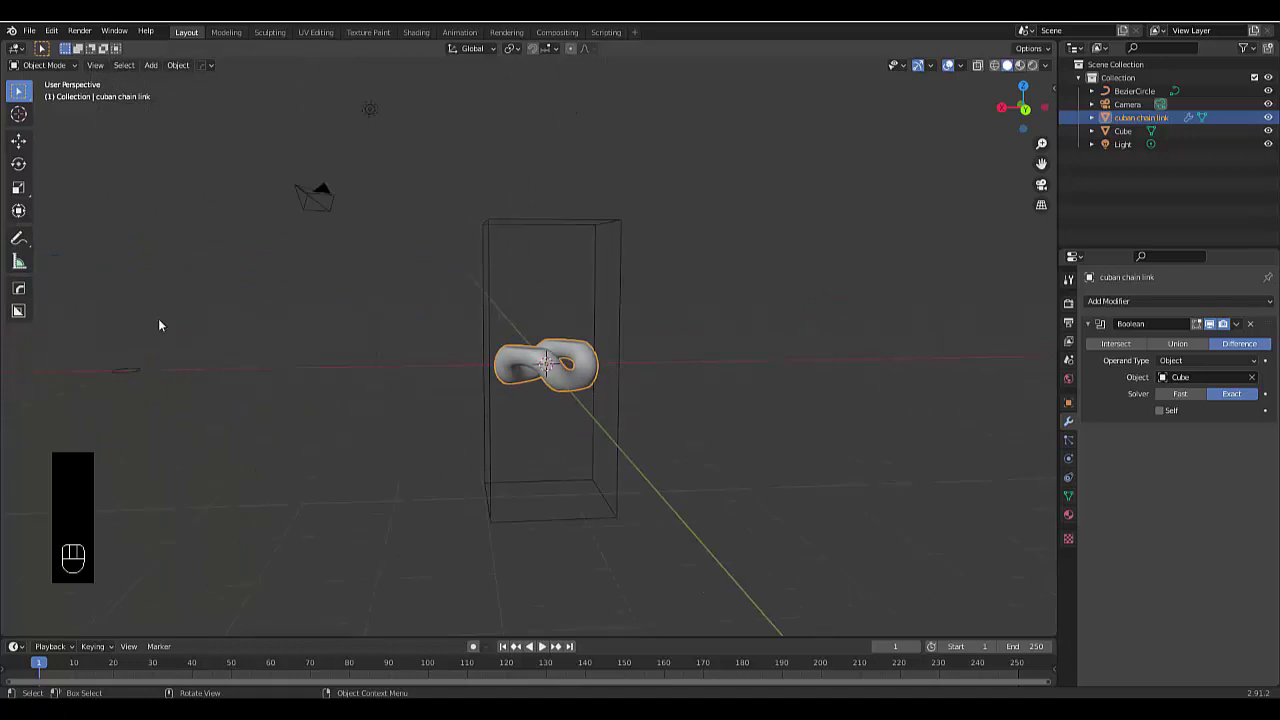
Step: Apply the Boolean modifier, then delete the Cube and BezierCircle objects
{"action": "left_click", "coordinate": [1236, 323]}
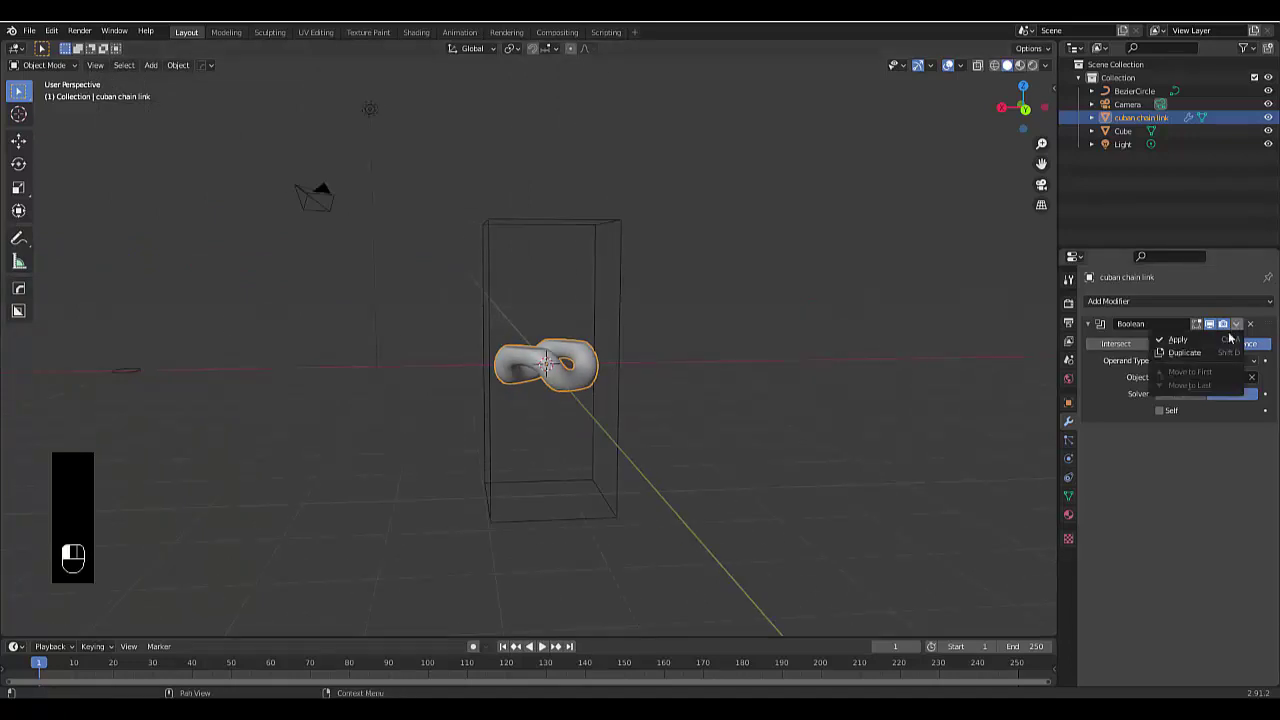
{"action": "left_click", "coordinate": [491, 221]}
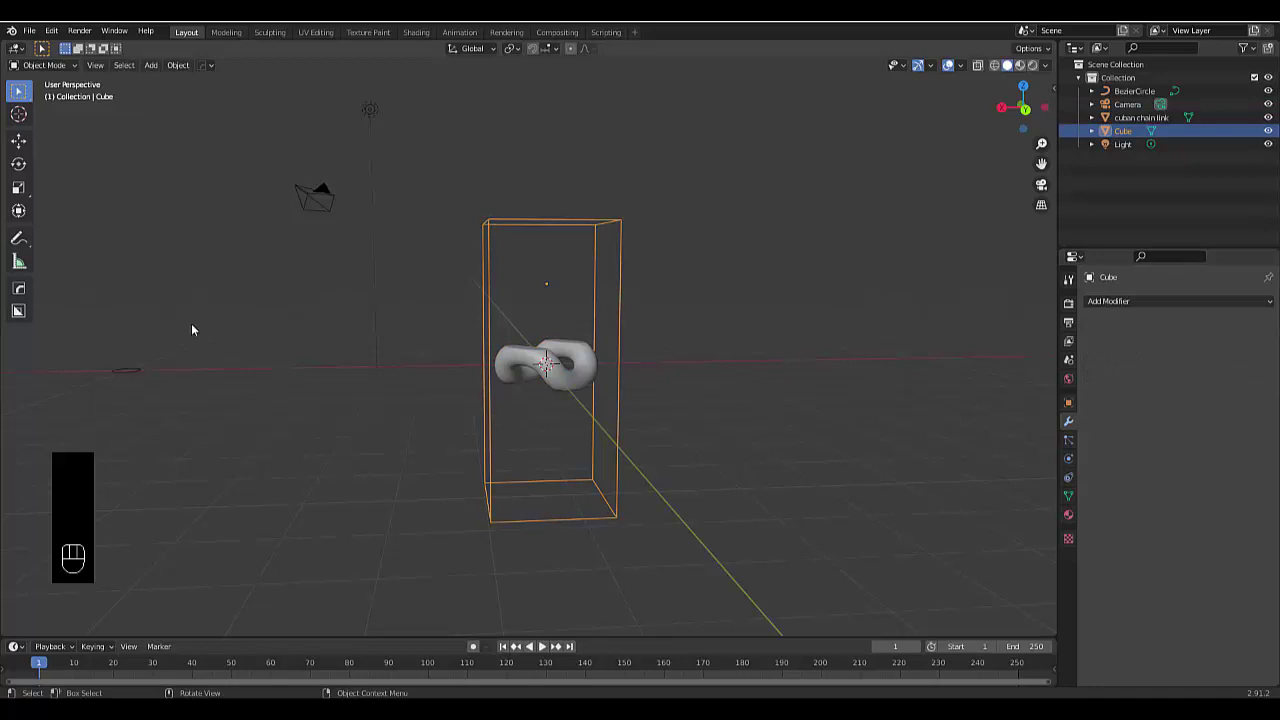
{"action": "key", "text": "x"}
{"action": "left_click", "coordinate": [270, 339]}
{"action": "left_click", "coordinate": [135, 369]}
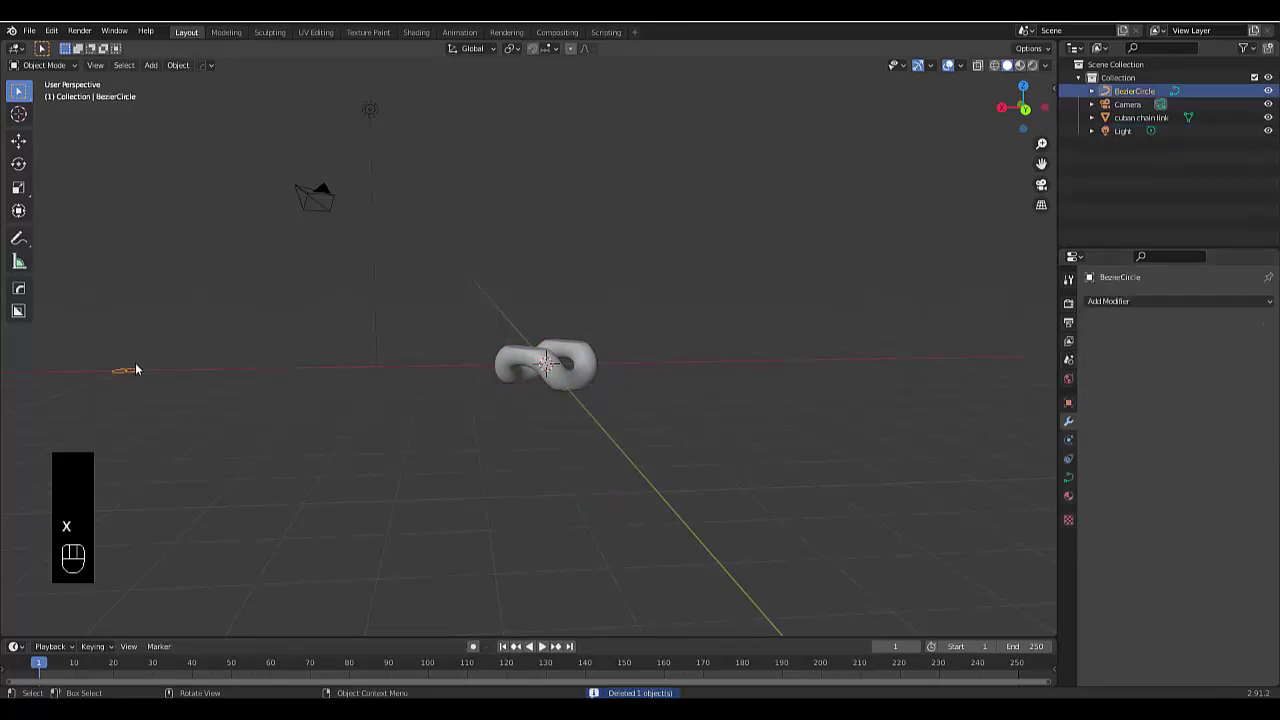
{"action": "key", "text": "x"}
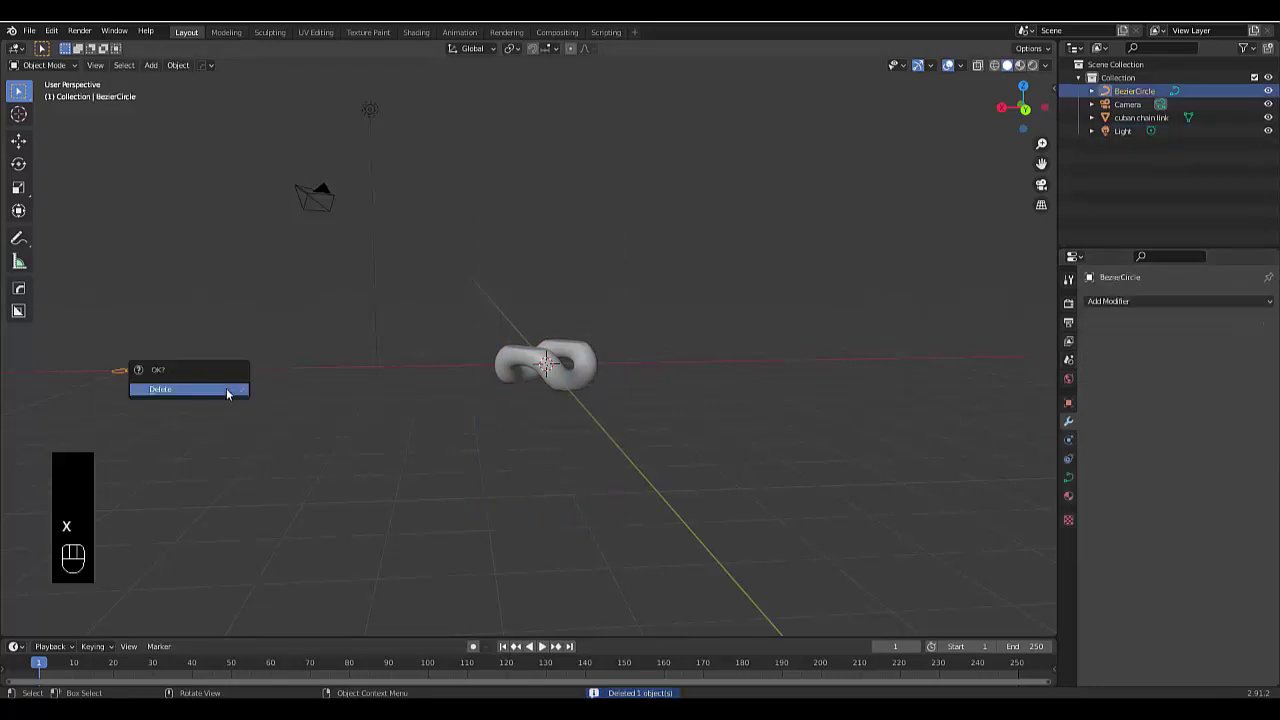
{"action": "left_click", "coordinate": [228, 390]}
Step: From the top view, duplicate the chain link along X interlocked with the first, repeating for more links
{"action": "key", "text": "KP_7"}
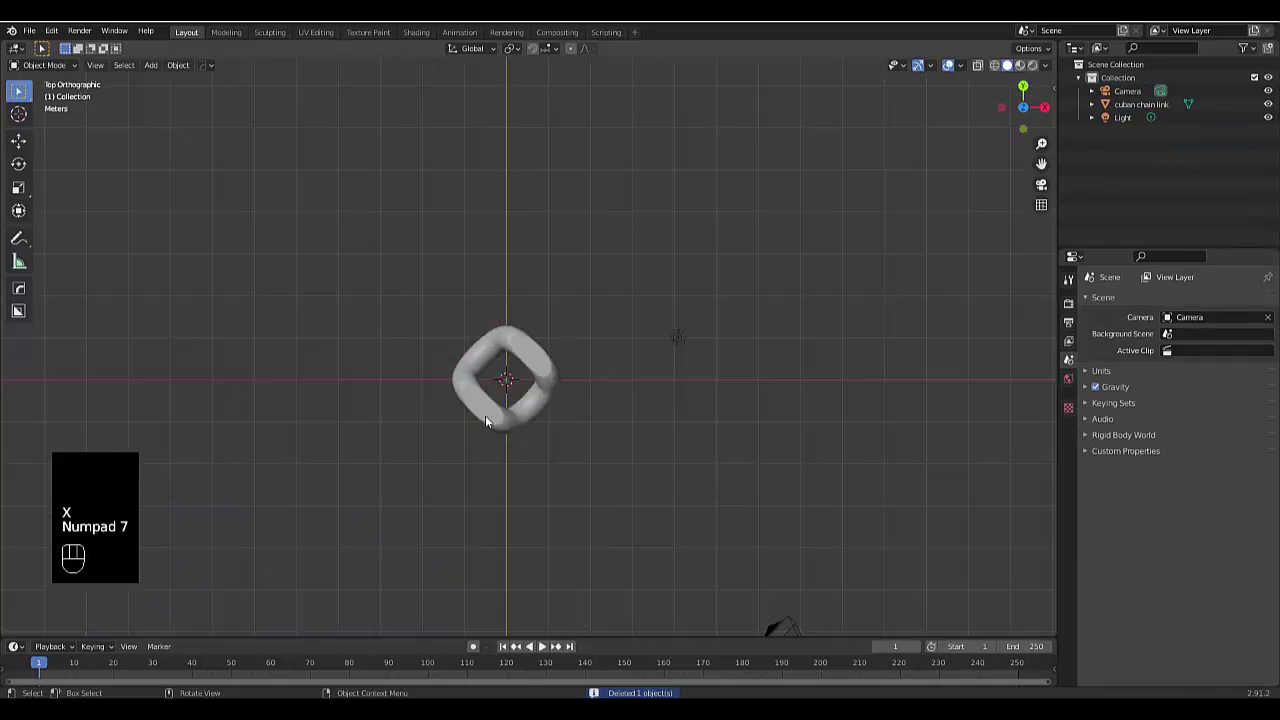
{"action": "left_click", "coordinate": [487, 421]}
{"action": "key", "text": "KP_Decimal"}
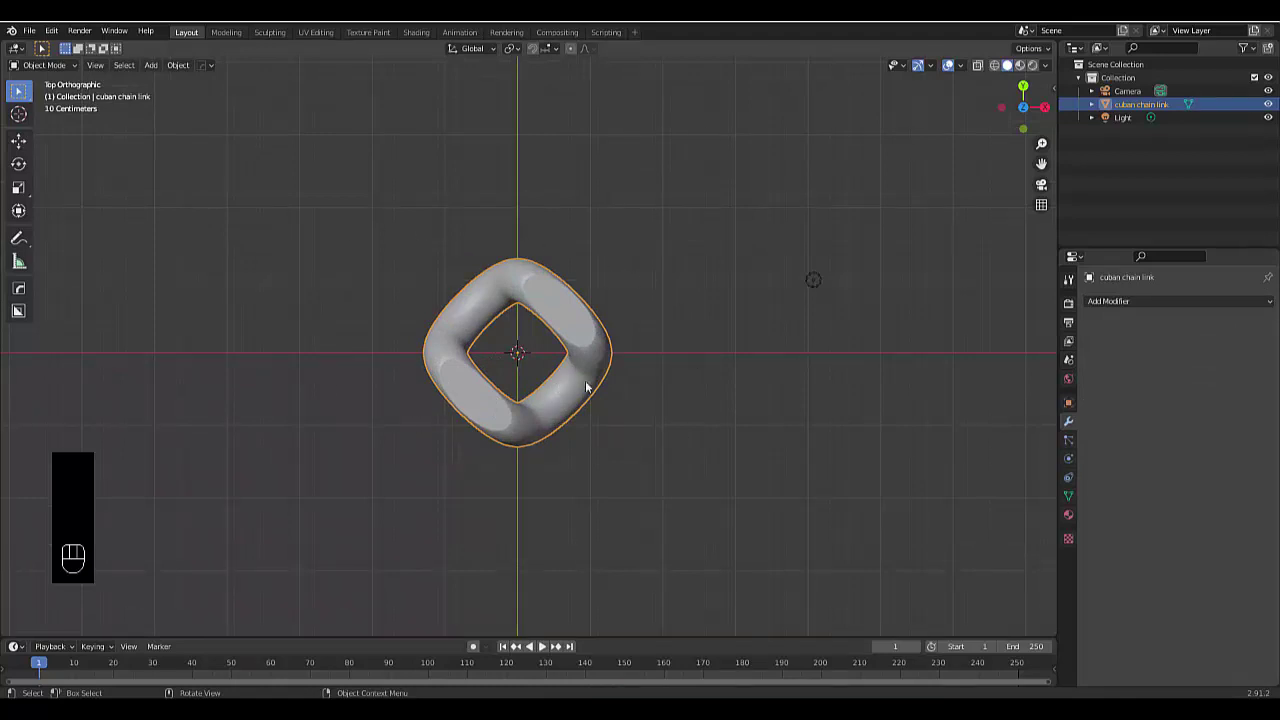
{"action": "key", "text": "shift+d"}
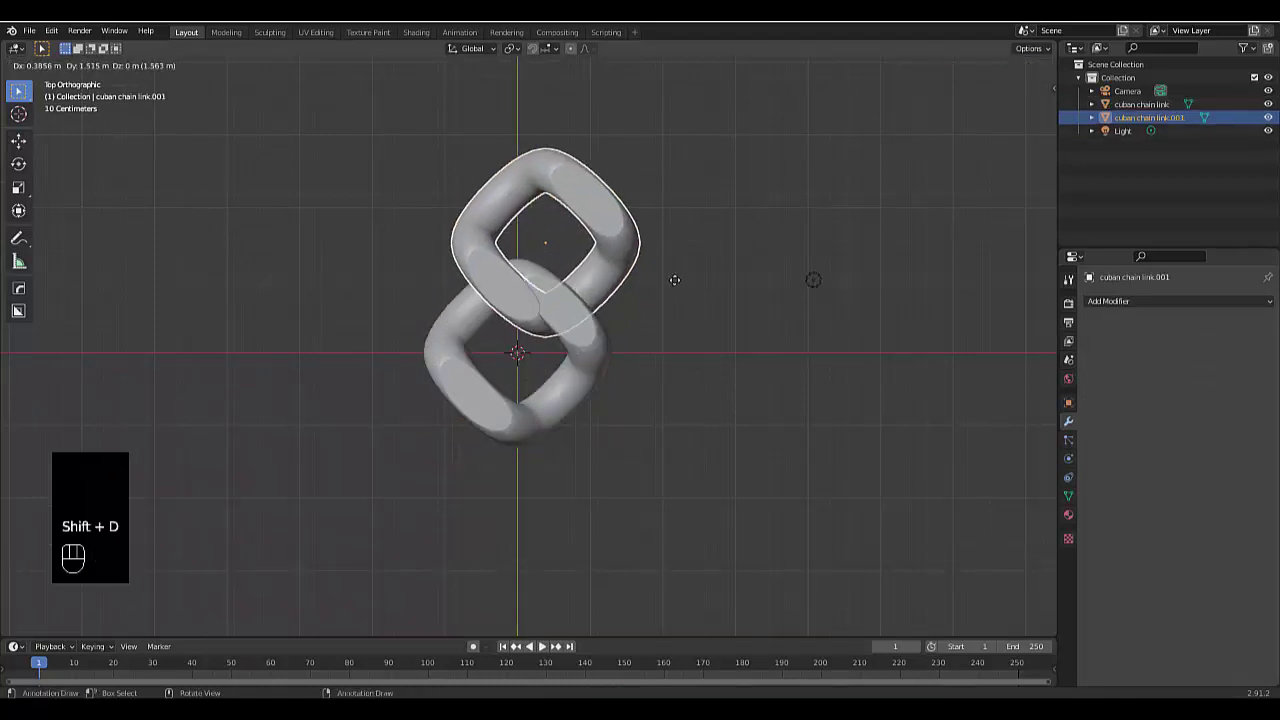
{"action": "key", "text": "x"}
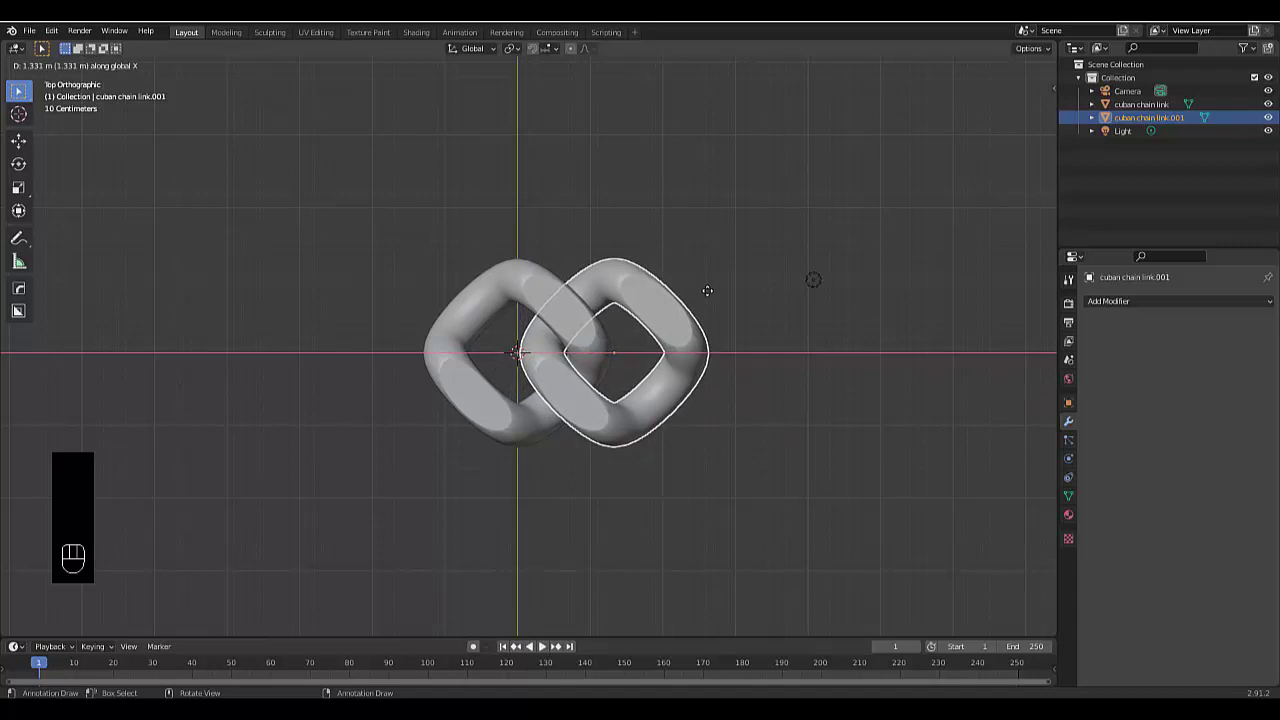
{"action": "left_click", "coordinate": [707, 290]}
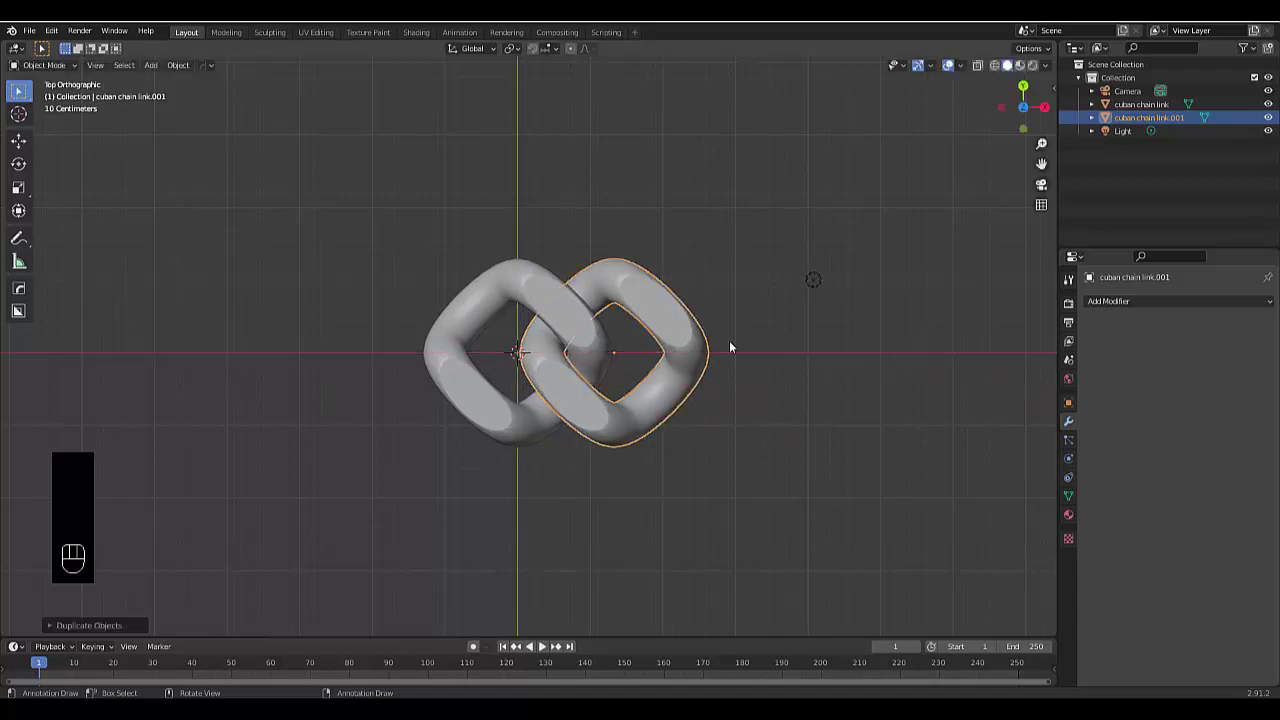
{"action": "key", "text": "shift+r"}
{"action": "key", "text": "shift+r"}
{"action": "key", "text": "shift+r"}
{"action": "key", "text": "shift+r"}
{"action": "key", "text": "shift+r"}
{"action": "key", "text": "shift+r"}
{"action": "key", "text": "shift+r"}
{"action": "key", "text": "shift+r"}
{"action": "key", "text": "shift+r"}
{"action": "key", "text": "shift+r"}
{"action": "key", "text": "shift+r"}
{"action": "key", "text": "shift+r"}
{"action": "key", "text": "shift+r"}
{"action": "key", "text": "shift+r"}
{"action": "key", "text": "shift+r"}
{"action": "key", "text": "shift+r"}
{"action": "key", "text": "shift+r"}
{"action": "key", "text": "shift+r"}
{"action": "key", "text": "shift+r"}
{"action": "key", "text": "shift+r"}
{"action": "key", "text": "shift+r"}
{"action": "key", "text": "shift+r"}
{"action": "key", "text": "shift+r"}
{"action": "key", "text": "shift+r"}
{"action": "key", "text": "shift+r"}
{"action": "key", "text": "shift+r"}
{"action": "key", "text": "shift+r"}
{"action": "key", "text": "shift+r"}
{"action": "key", "text": "shift+r"}
{"action": "key", "text": "shift+r"}
{"action": "key", "text": "shift+r"}
{"action": "key", "text": "shift+r"}
{"action": "key", "text": "shift+r"}
{"action": "key", "text": "shift+r"}
{"action": "key", "text": "shift+r"}
Step: Repeat the duplicate-and-move with Shift+R until link .029 exists, giving 30 links
{"action": "scroll", "coordinate": [582, 397], "scroll_direction": "down", "scroll_amount": 10}
{"action": "scroll", "coordinate": [582, 397], "scroll_direction": "down", "scroll_amount": 3}
{"action": "scroll", "coordinate": [783, 404], "scroll_direction": "up", "scroll_amount": 3}
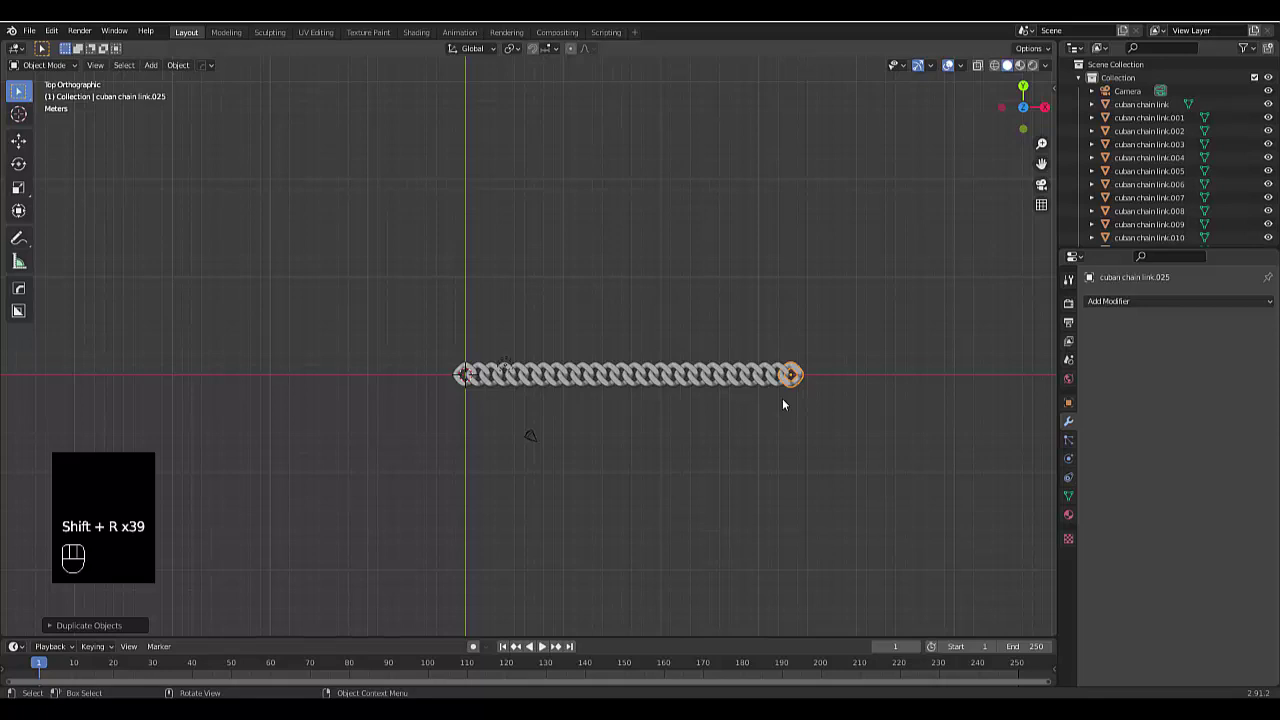
{"action": "key", "text": "shift+r"}
{"action": "key", "text": "shift+r"}
{"action": "key", "text": "shift+r"}
{"action": "key", "text": "shift+r"}
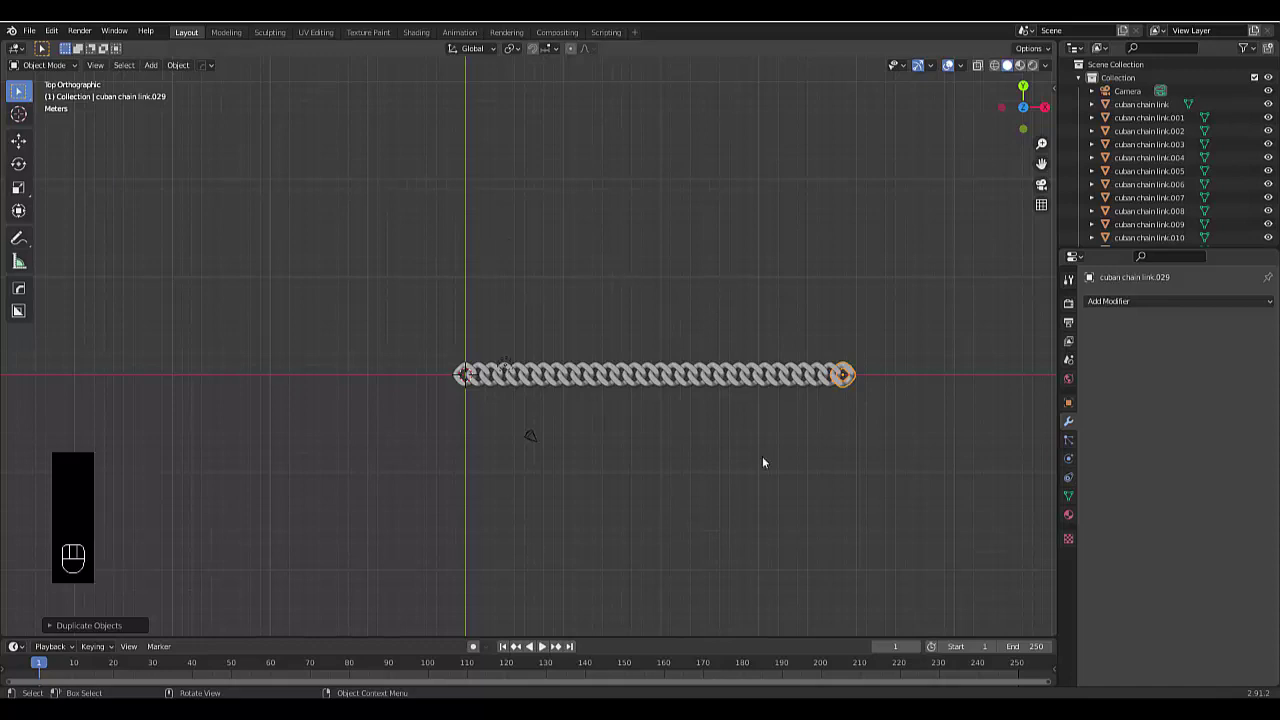
Step: Deselect the last link and select the first chain link in the Outliner
{"action": "left_click", "coordinate": [361, 257]}
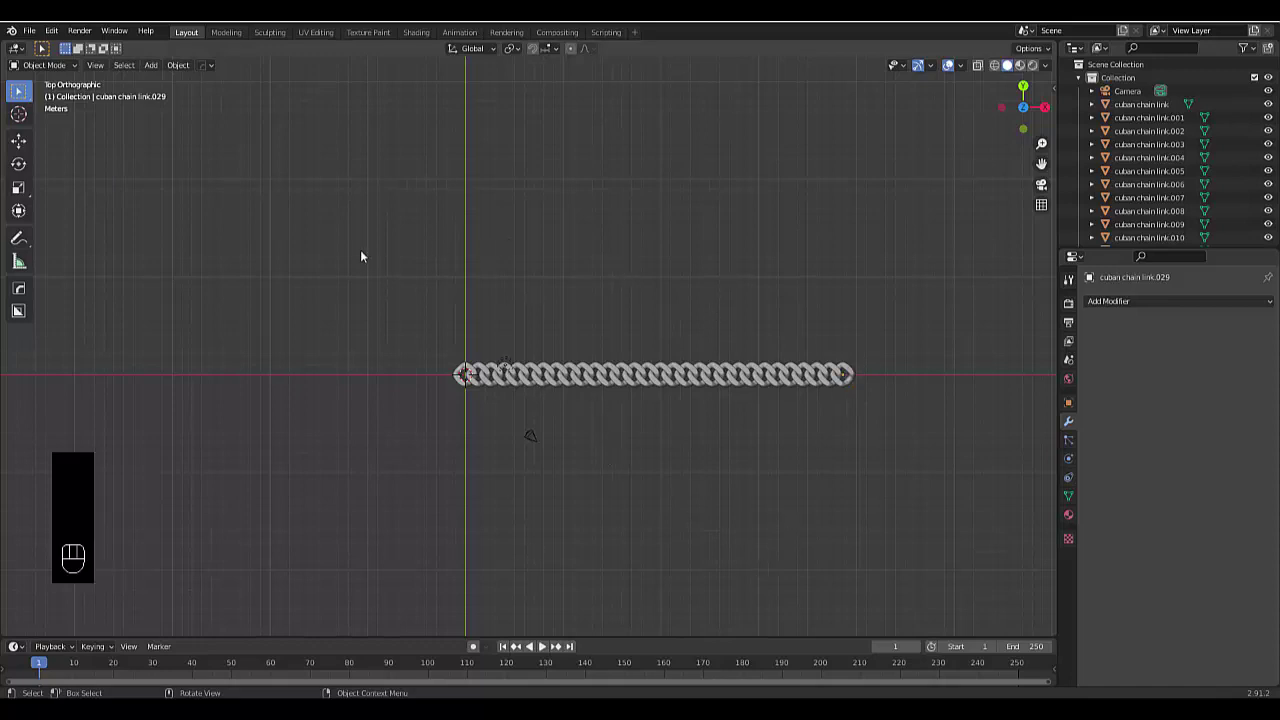
{"action": "left_click", "coordinate": [1139, 105]}
{"action": "scroll", "coordinate": [1152, 127], "scroll_direction": "down", "scroll_amount": 4}
{"action": "scroll", "coordinate": [1152, 130], "scroll_direction": "down", "scroll_amount": 4}
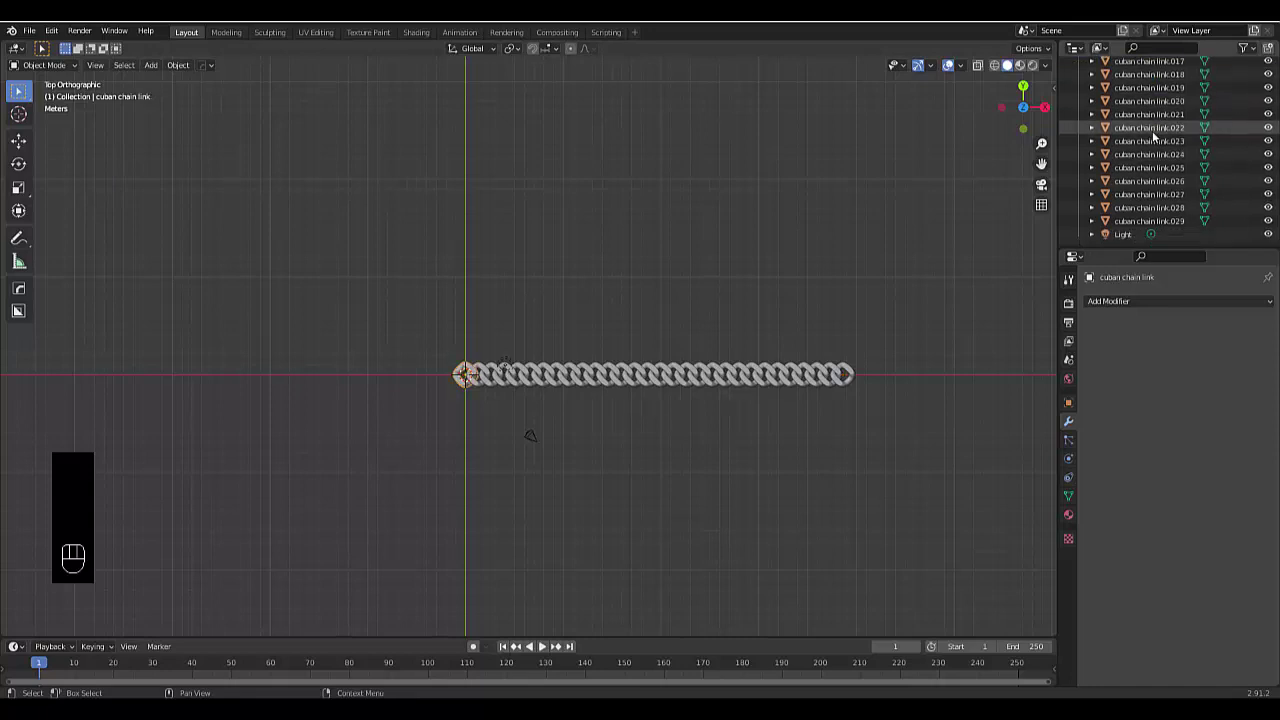
Step: Join all 30 links into one cuban chain link object and apply all its transforms
{"action": "left_click", "coordinate": [1161, 222], "text": "shift"}
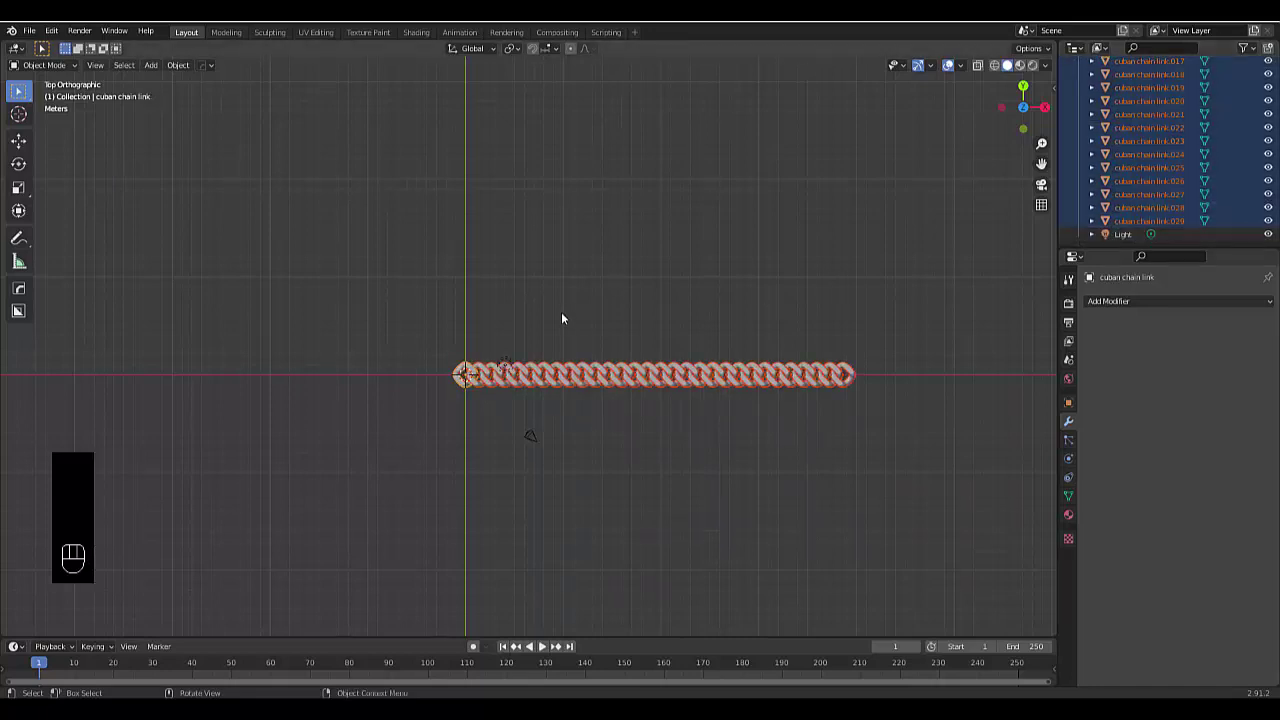
{"action": "key", "text": "ctrl+j"}
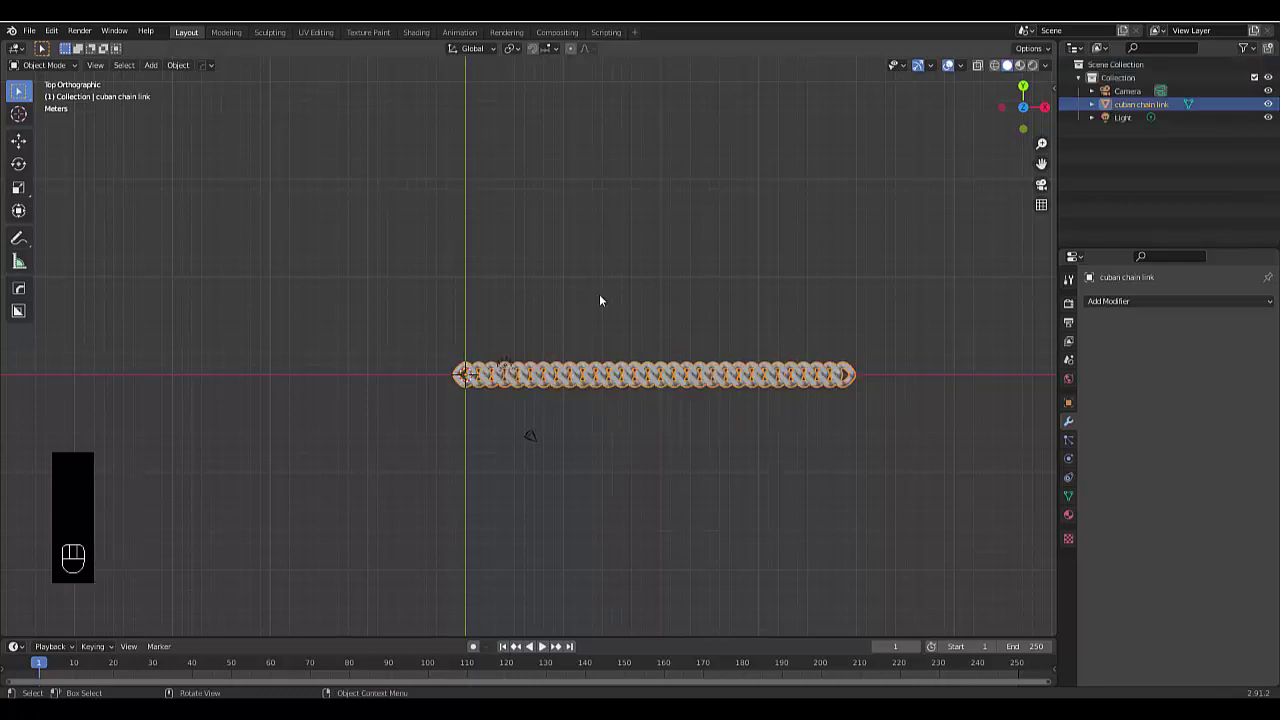
{"action": "key", "text": "ctrl+a"}
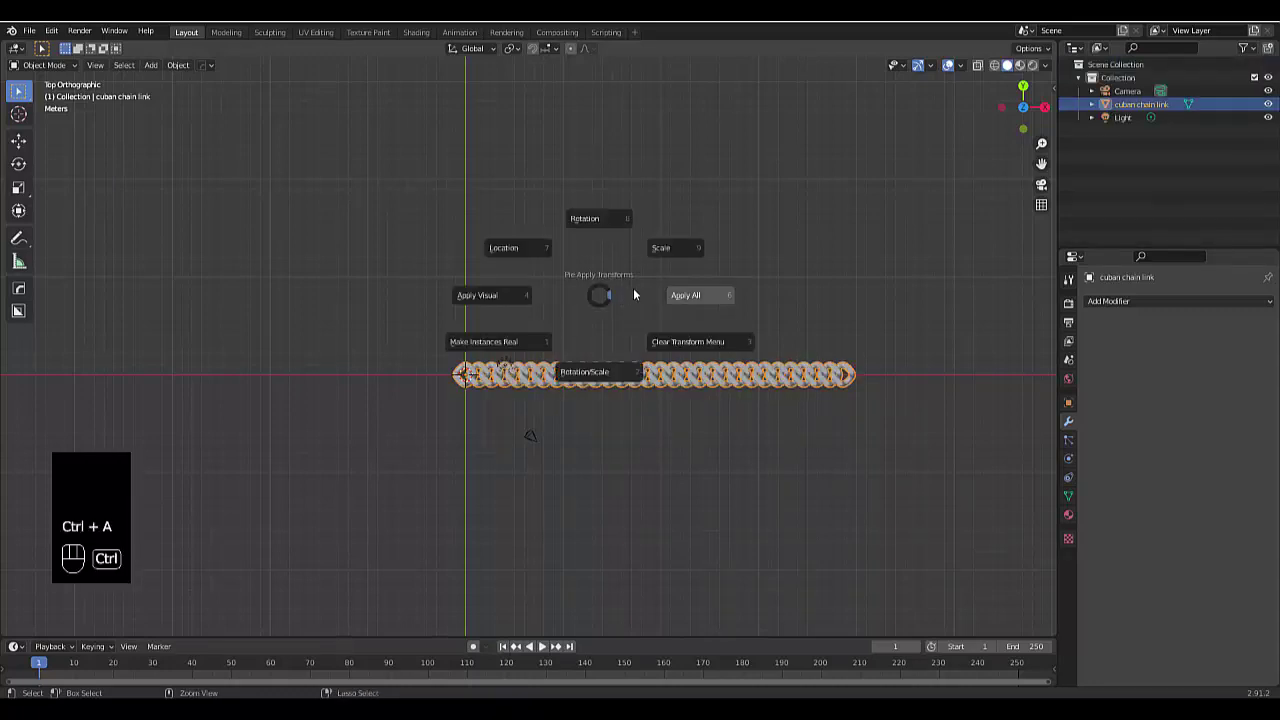
{"action": "left_click", "coordinate": [636, 294]}
{"action": "key", "text": "ctrl+a"}
{"action": "left_click", "coordinate": [700, 295]}
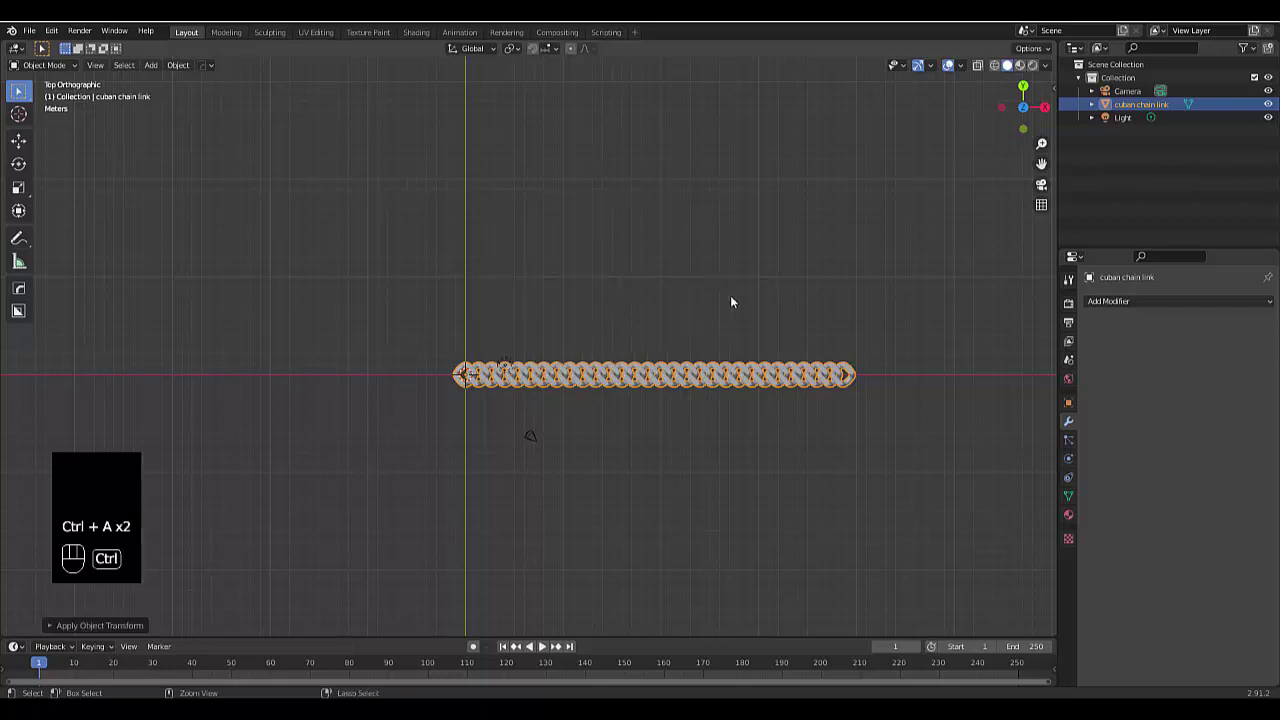
Step: Reset the joined chain's origin with Set Origin
{"action": "right_click", "coordinate": [484, 292]}
{"action": "mouse_move", "coordinate": [483, 292]}
{"action": "left_click", "coordinate": [552, 309]}
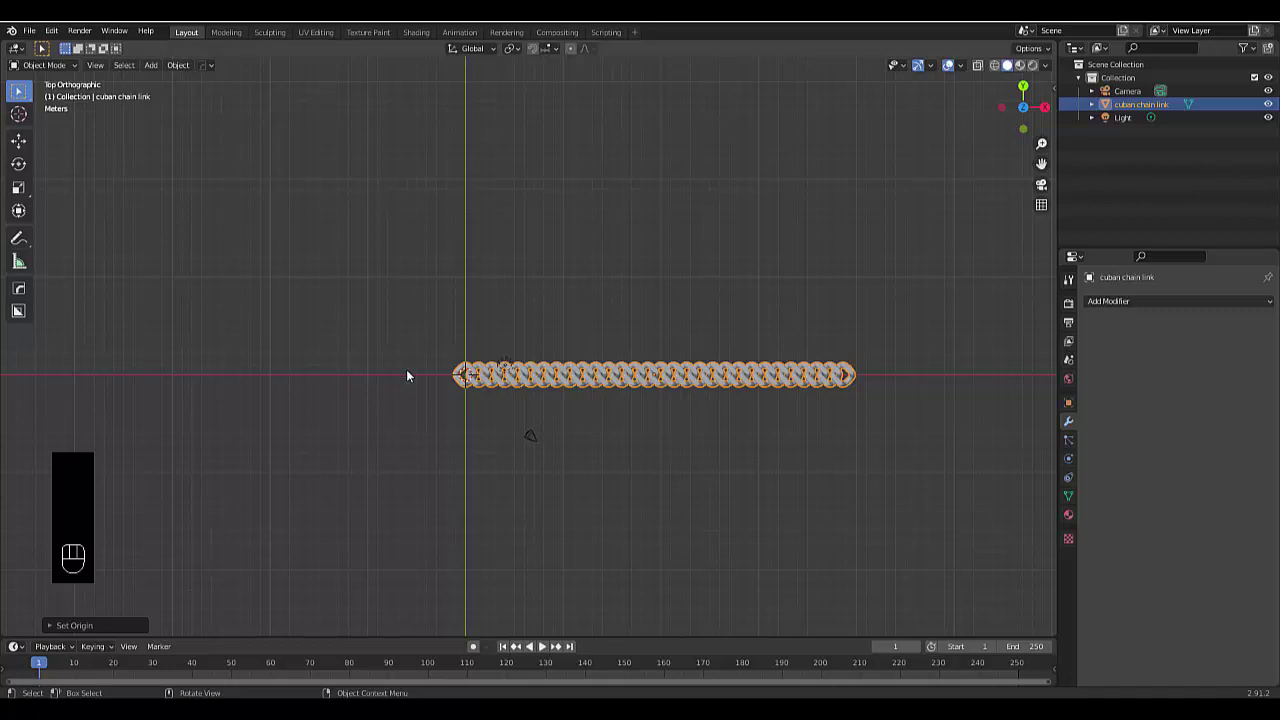
Step: Snap the 3D cursor to the world origin, then snap the joined chain onto it
{"action": "key", "text": "shift+s"}
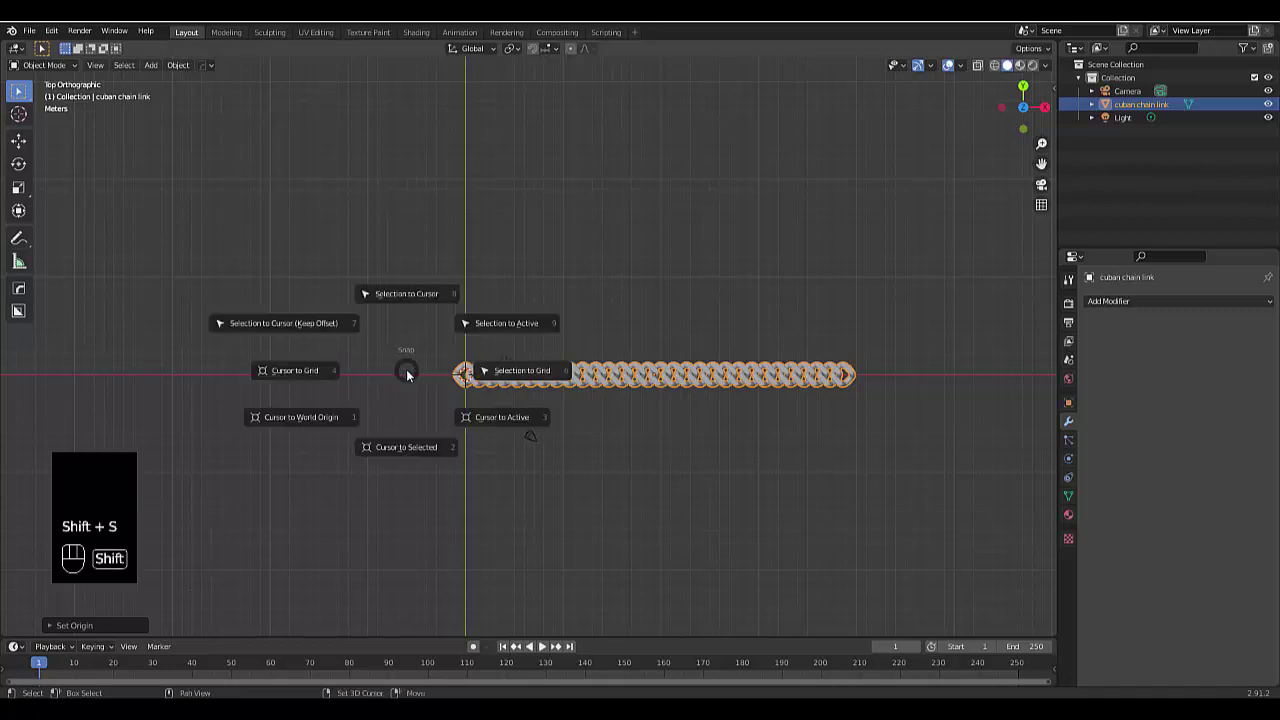
{"action": "left_click", "coordinate": [354, 414]}
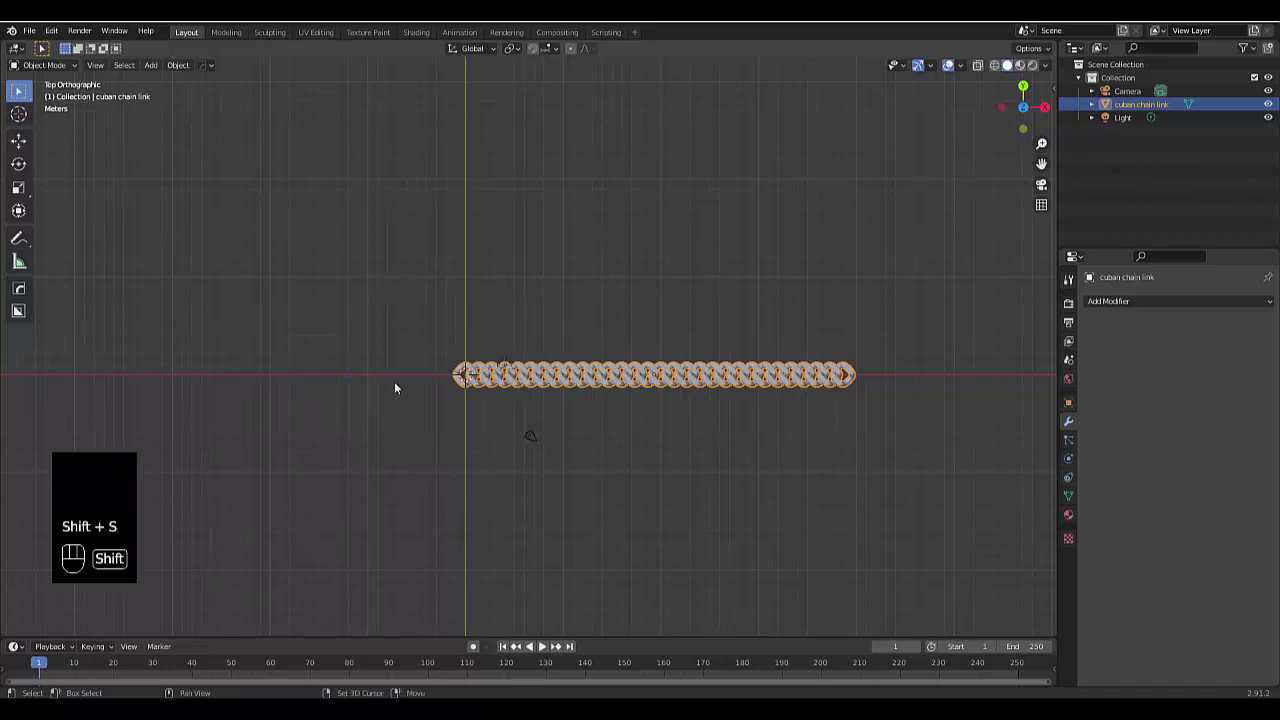
{"action": "key", "text": "shift+s"}
{"action": "left_click", "coordinate": [325, 334]}
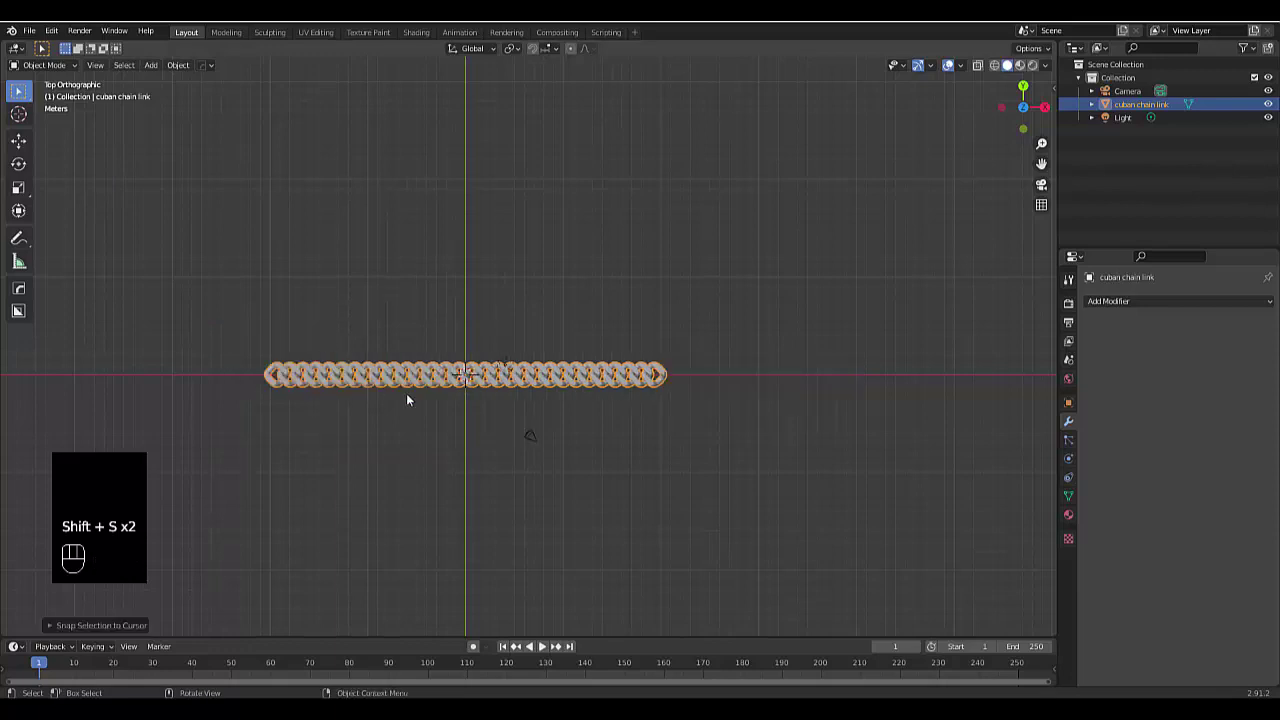
{"action": "scroll", "coordinate": [422, 378], "scroll_direction": "up", "scroll_amount": 5}
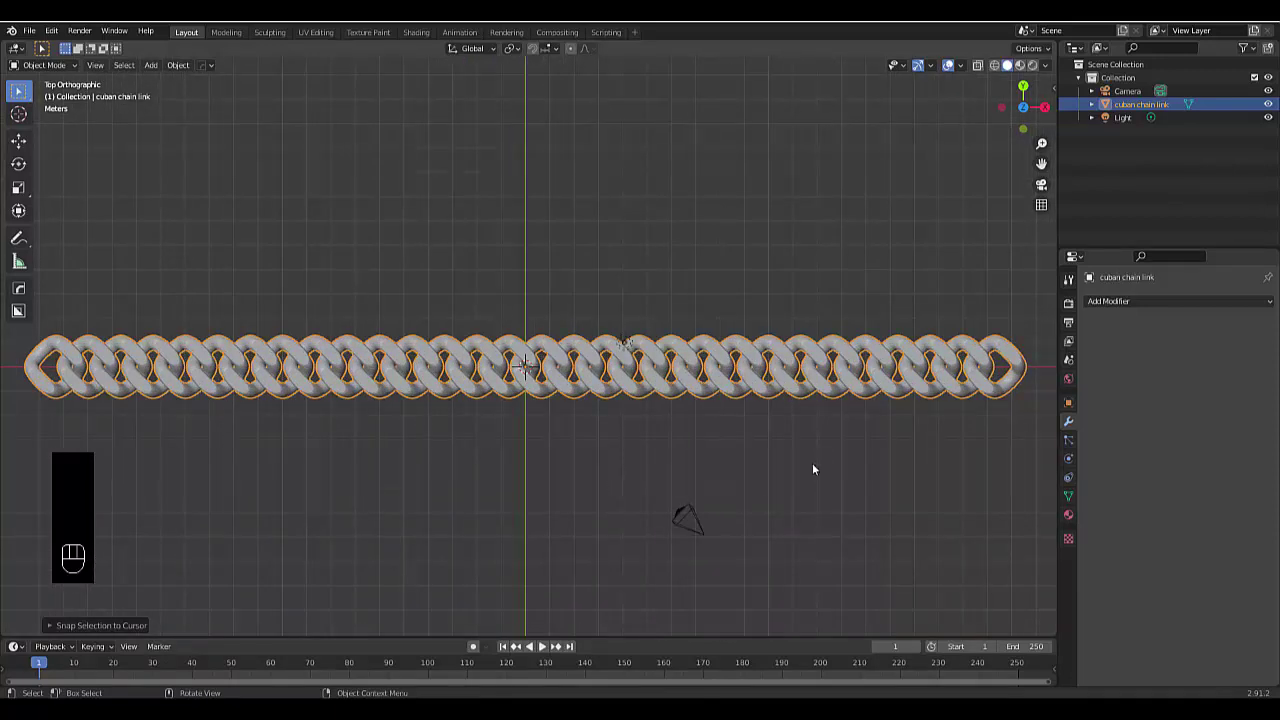
{"action": "scroll", "coordinate": [540, 383], "scroll_direction": "down", "scroll_amount": 2}
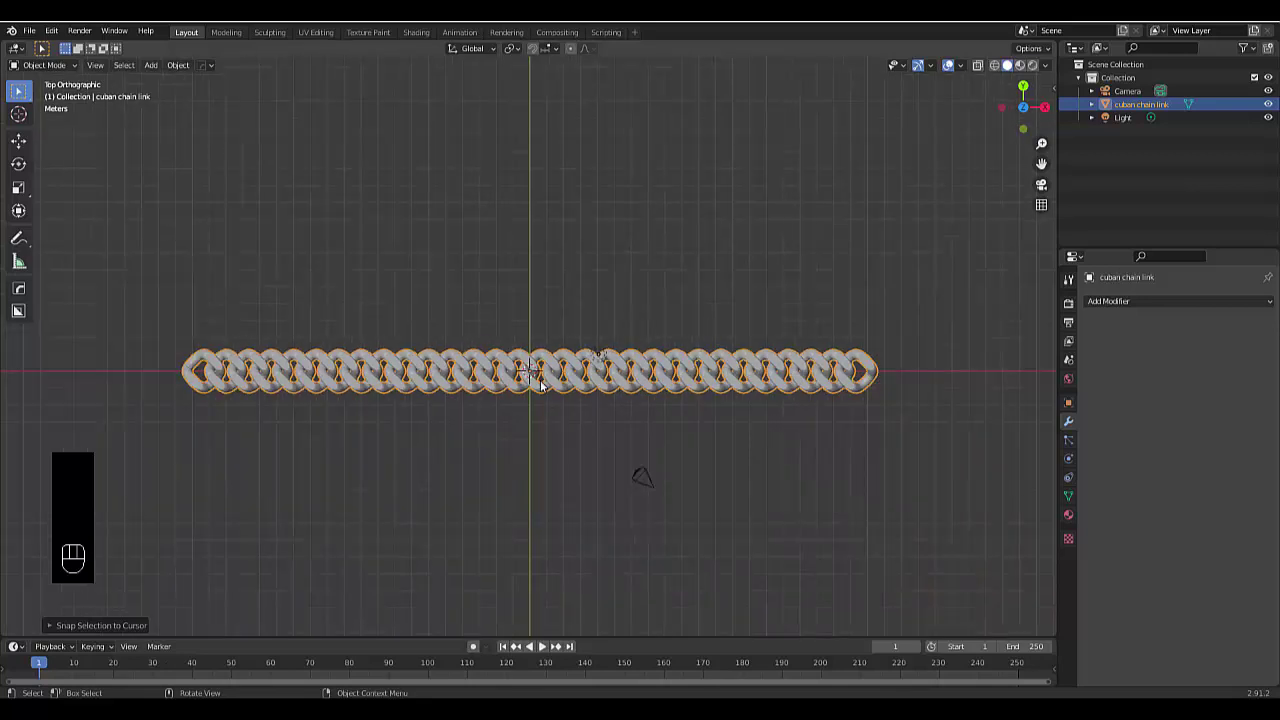
{"action": "key", "text": "shift+a"}
{"action": "mouse_move", "coordinate": [540, 383]}
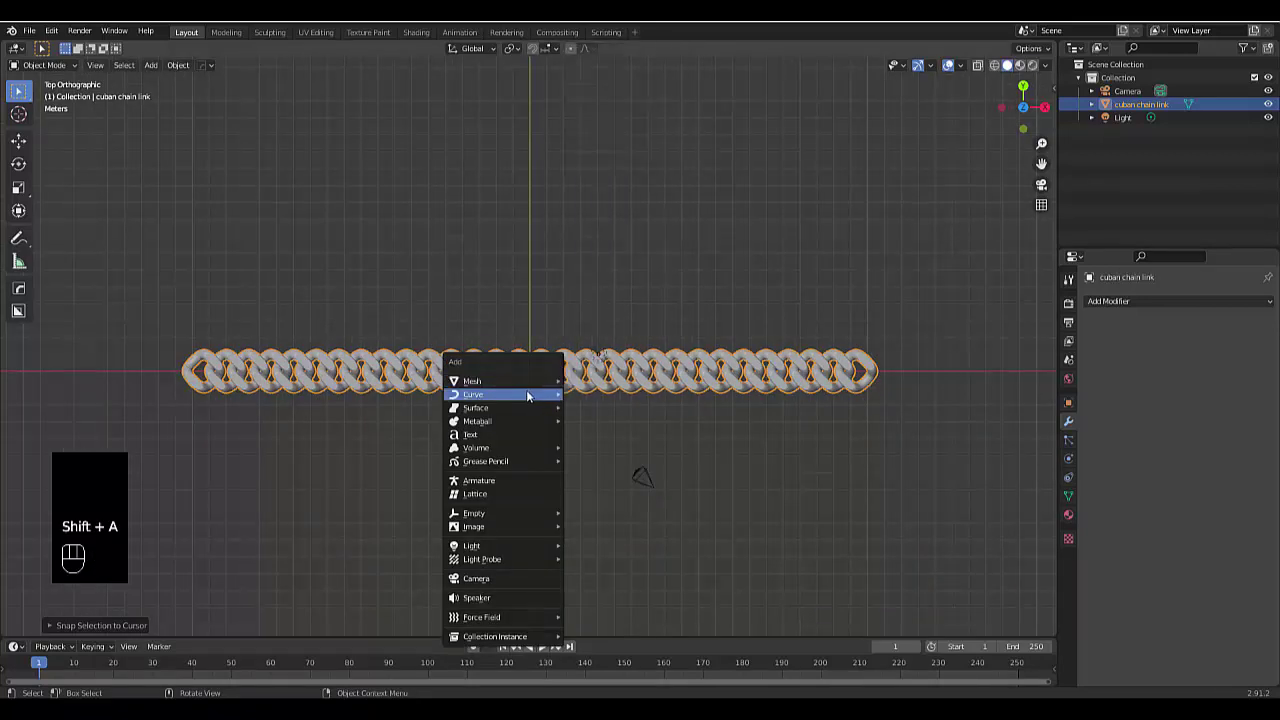
Step: Add a Bezier circle at the origin and scale it up by 10 around the chain
{"action": "left_click", "coordinate": [598, 83]}
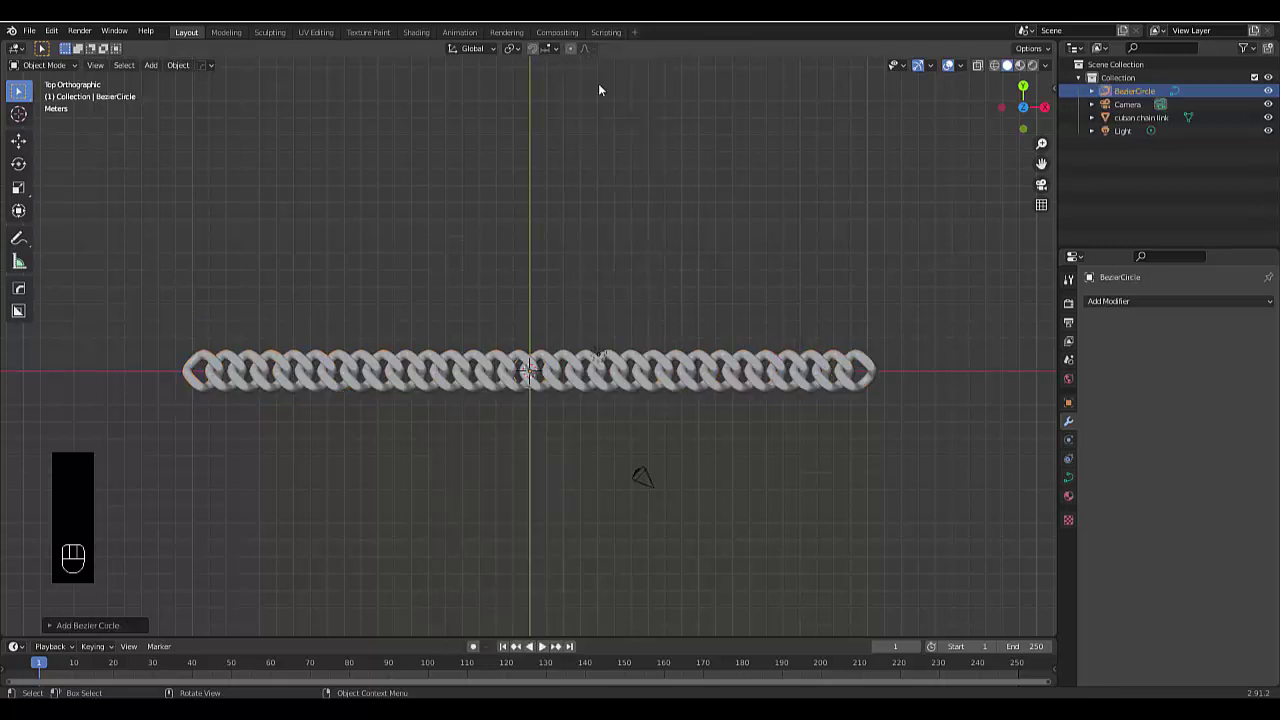
{"action": "type", "text": "s10"}
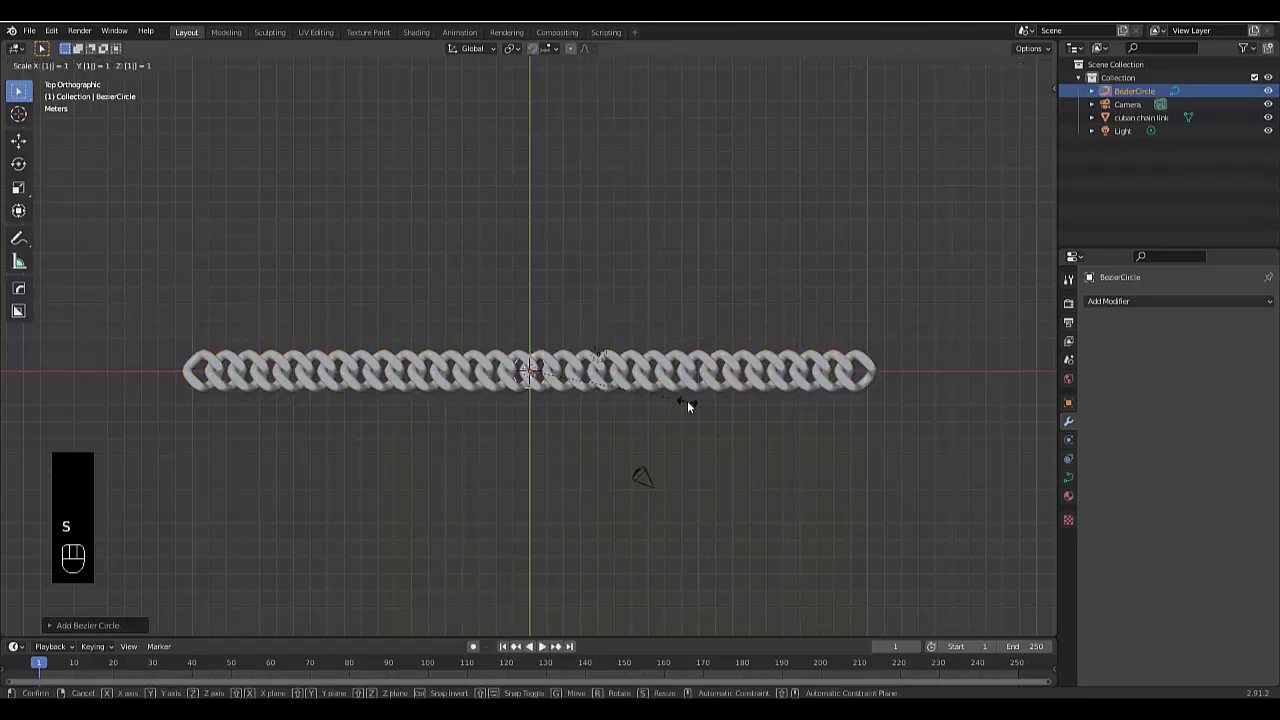
{"action": "key", "text": "Return"}
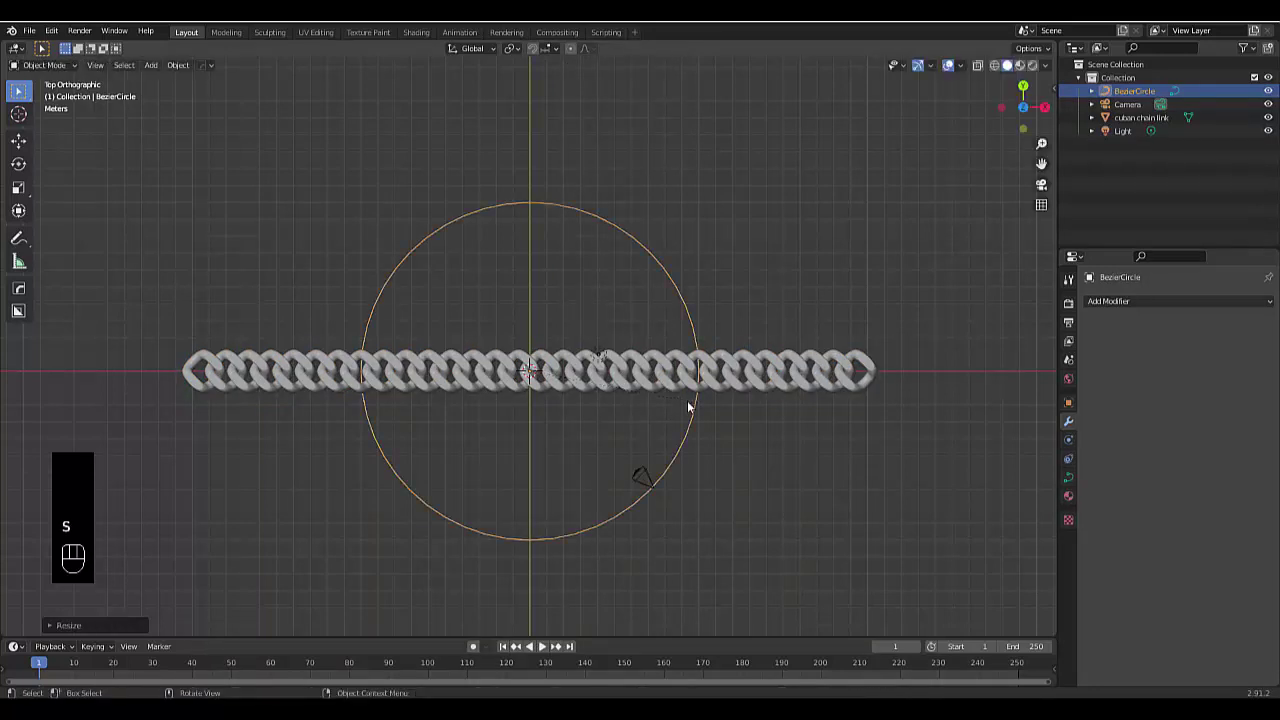
{"action": "left_click", "coordinate": [575, 368]}
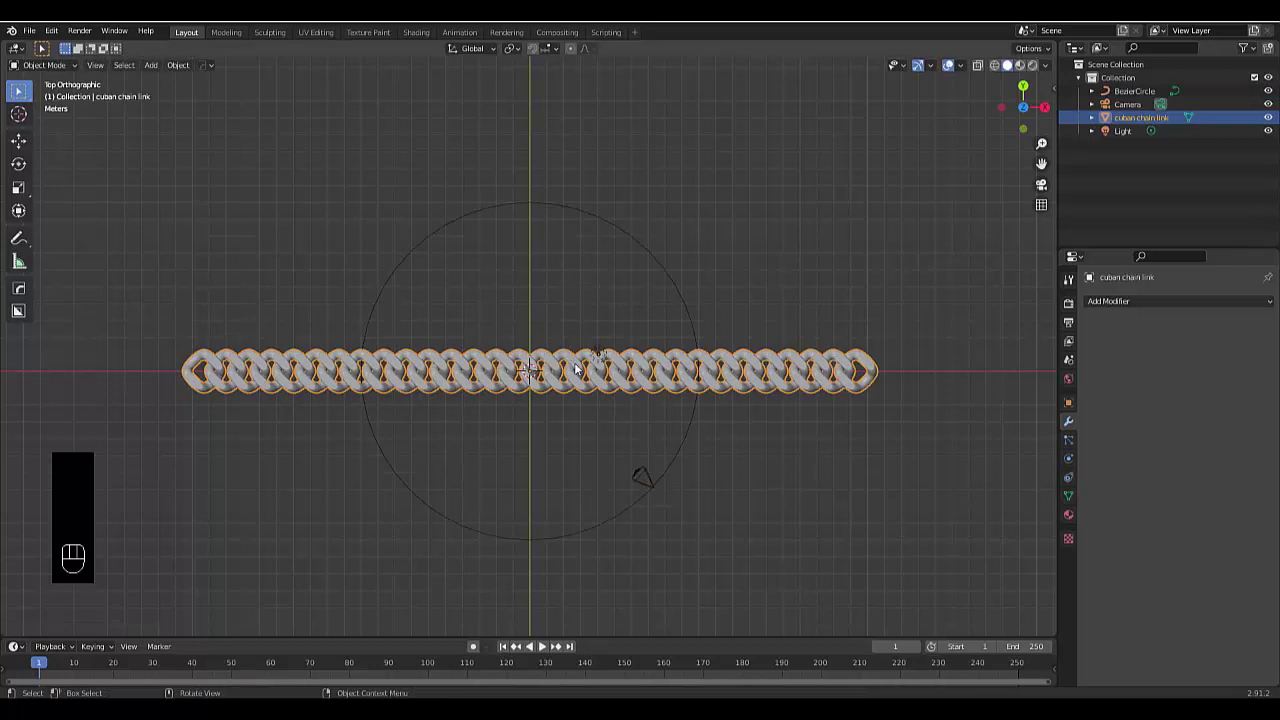
Step: Give the chain a Curve modifier with BezierCircle as curve object and deform axis -X
{"action": "left_click", "coordinate": [1117, 302]}
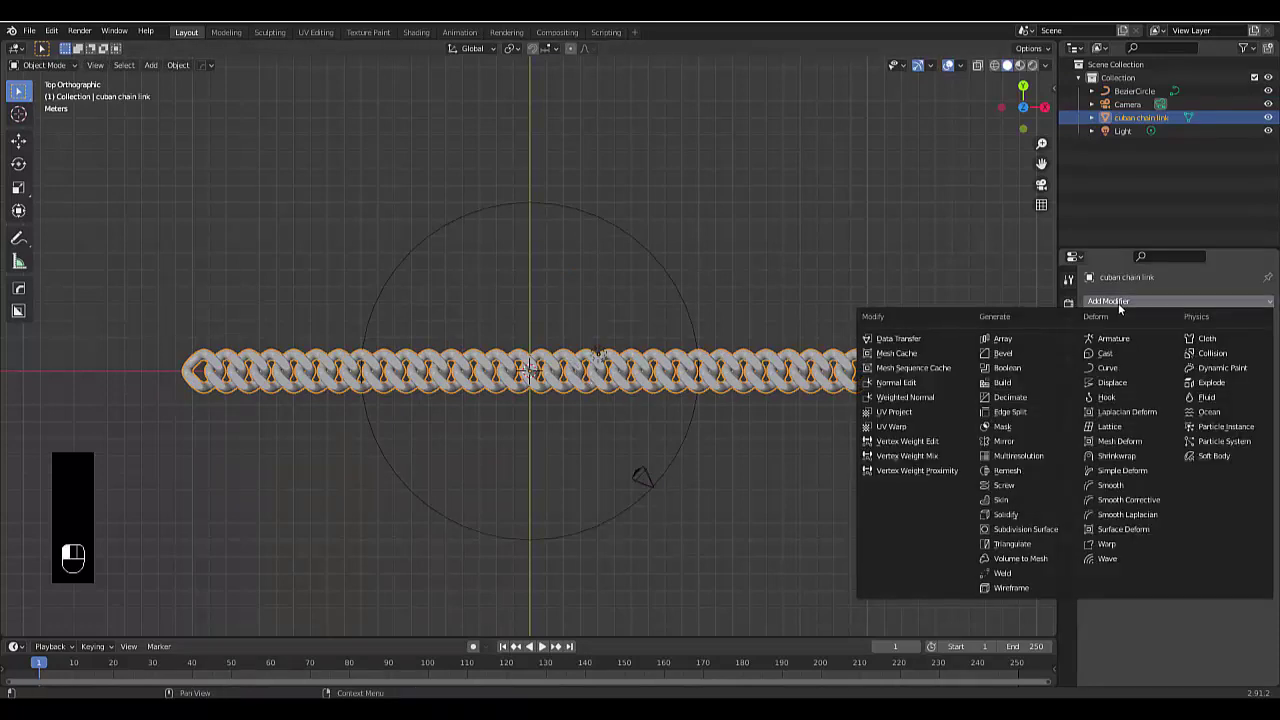
{"action": "left_click", "coordinate": [1108, 367]}
{"action": "left_click", "coordinate": [1185, 344]}
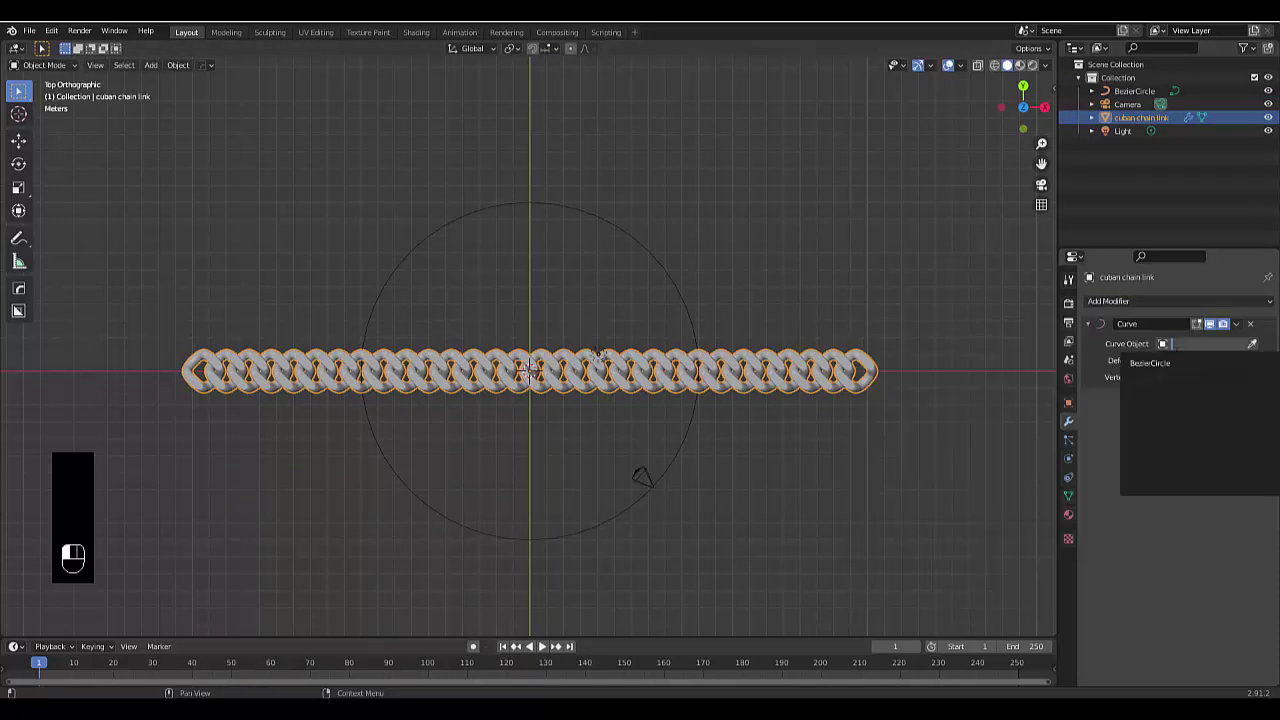
{"action": "left_click", "coordinate": [1173, 362]}
{"action": "left_click_drag", "start_coordinate": [1183, 362], "coordinate": [1178, 416]}
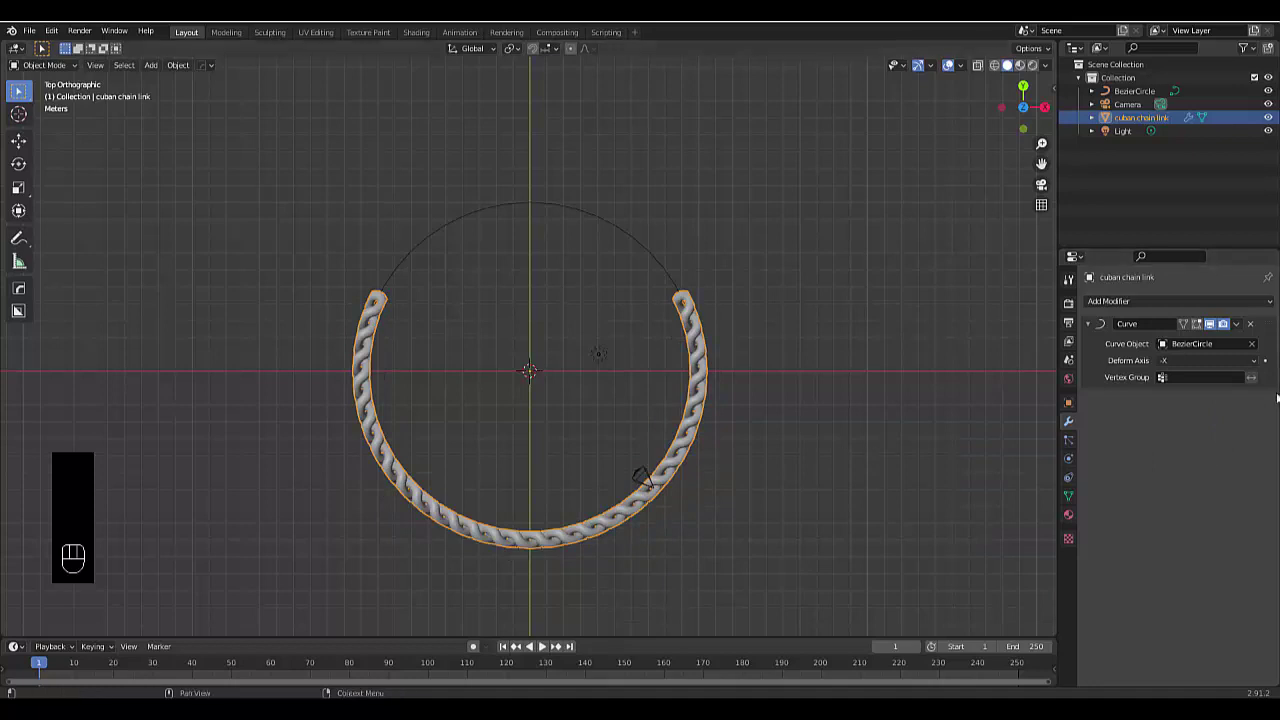
{"action": "left_click", "coordinate": [457, 213]}
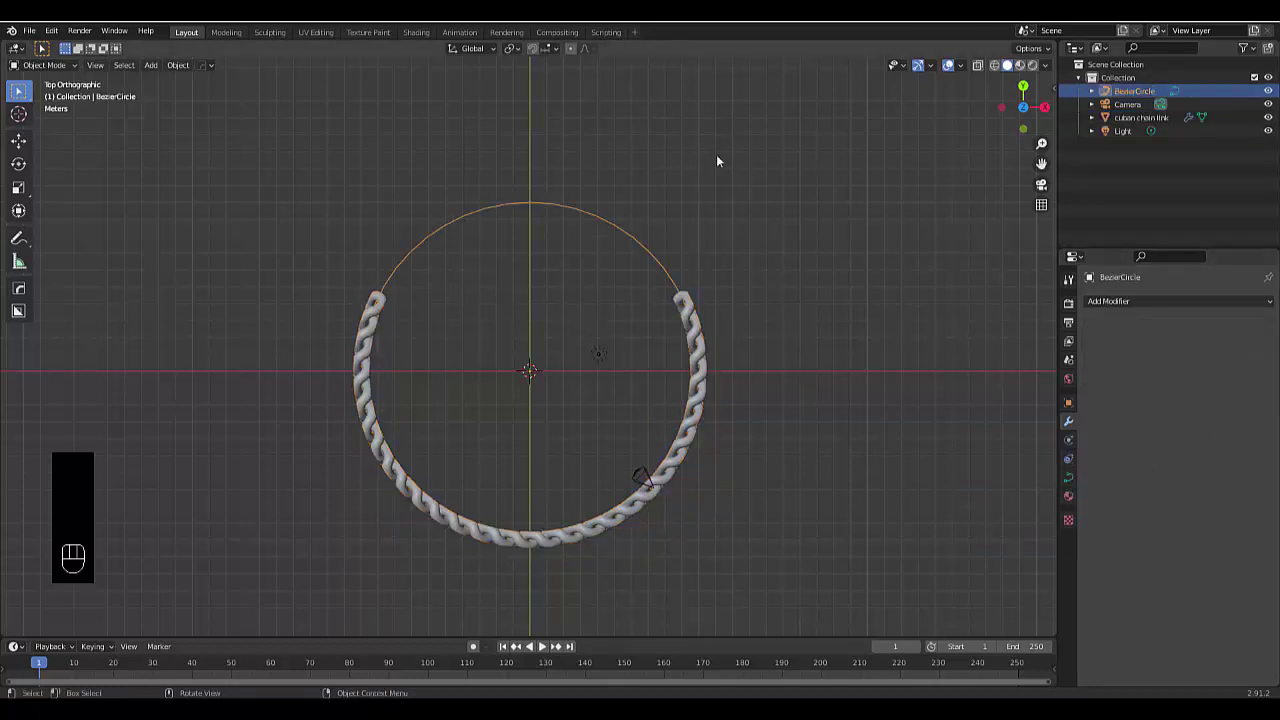
Step: Scale the Bezier circle down to about 0.91 until the chain ends meet in a ring
{"action": "key", "text": "s"}
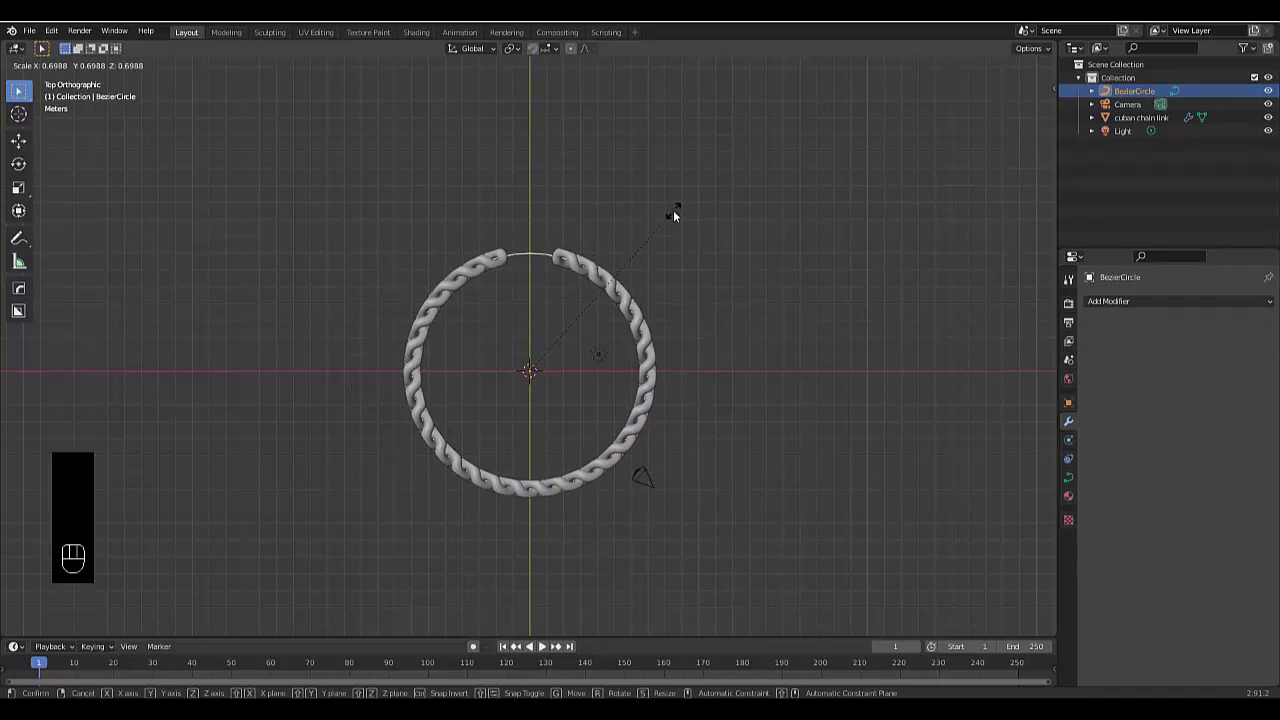
{"action": "left_click", "coordinate": [674, 209]}
{"action": "scroll", "coordinate": [538, 221], "scroll_direction": "up", "scroll_amount": 8}
{"action": "middle_click_drag", "start_coordinate": [530, 300], "coordinate": [560, 237]}
{"action": "key", "text": "s"}
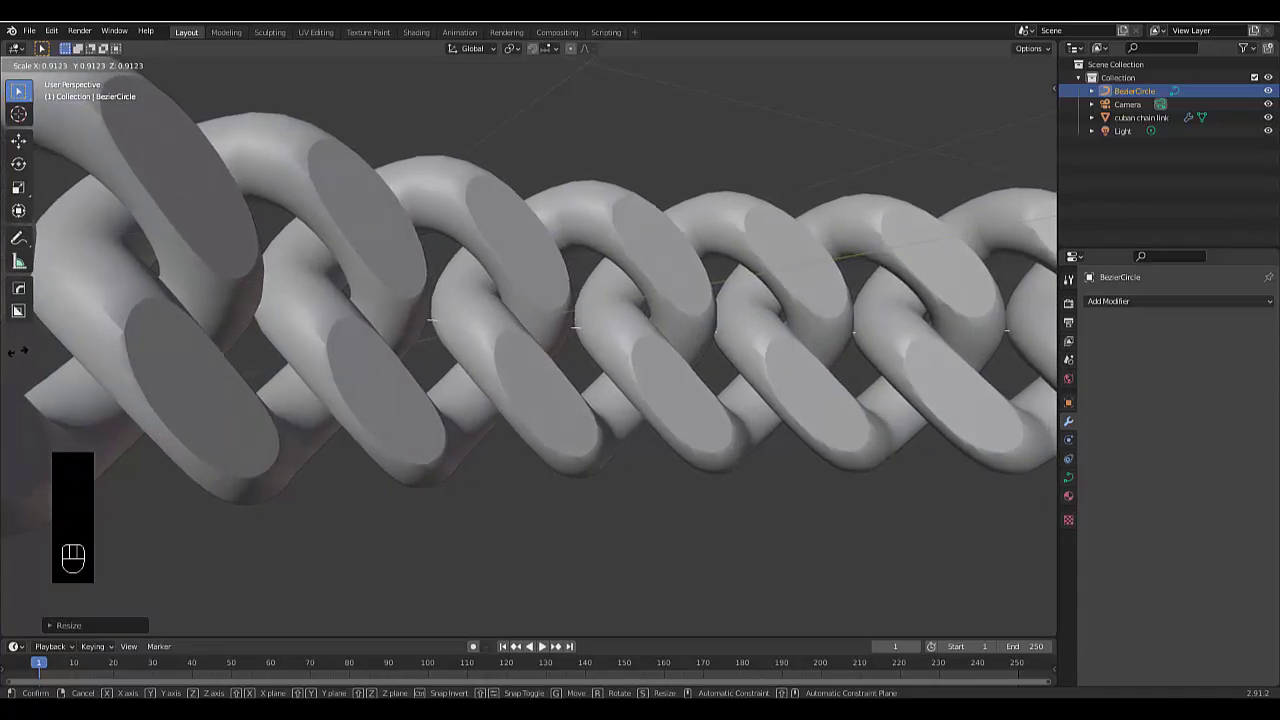
{"action": "left_click", "coordinate": [18, 350]}
{"action": "middle_click_drag", "start_coordinate": [428, 402], "coordinate": [400, 439]}
{"action": "scroll", "coordinate": [432, 400], "scroll_direction": "up", "scroll_amount": 5}
{"action": "scroll", "coordinate": [432, 400], "scroll_direction": "down", "scroll_amount": 8}
{"action": "scroll", "coordinate": [400, 439], "scroll_direction": "down", "scroll_amount": 6}
{"action": "key", "text": "Tab"}
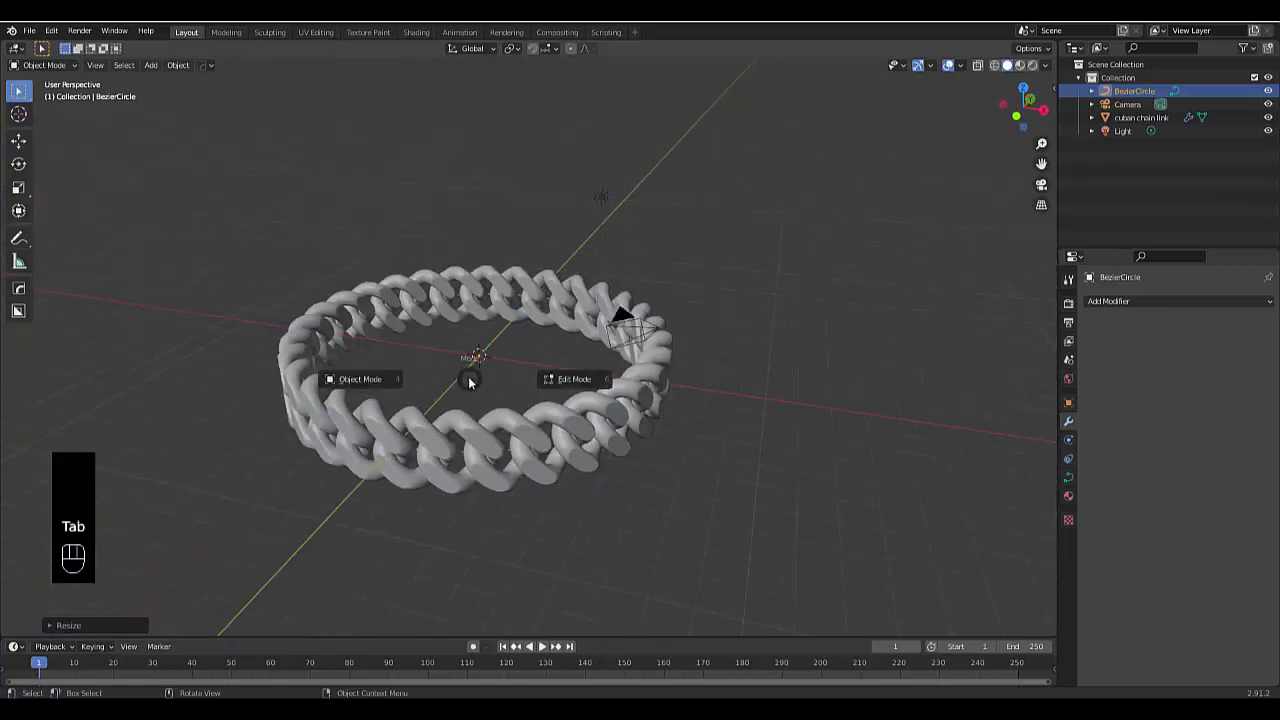
Step: Switch the chain's Curve modifier deform axis from -X to X and inspect the ring
{"action": "middle_click_drag", "start_coordinate": [520, 288], "coordinate": [596, 316]}
{"action": "left_click", "coordinate": [613, 373]}
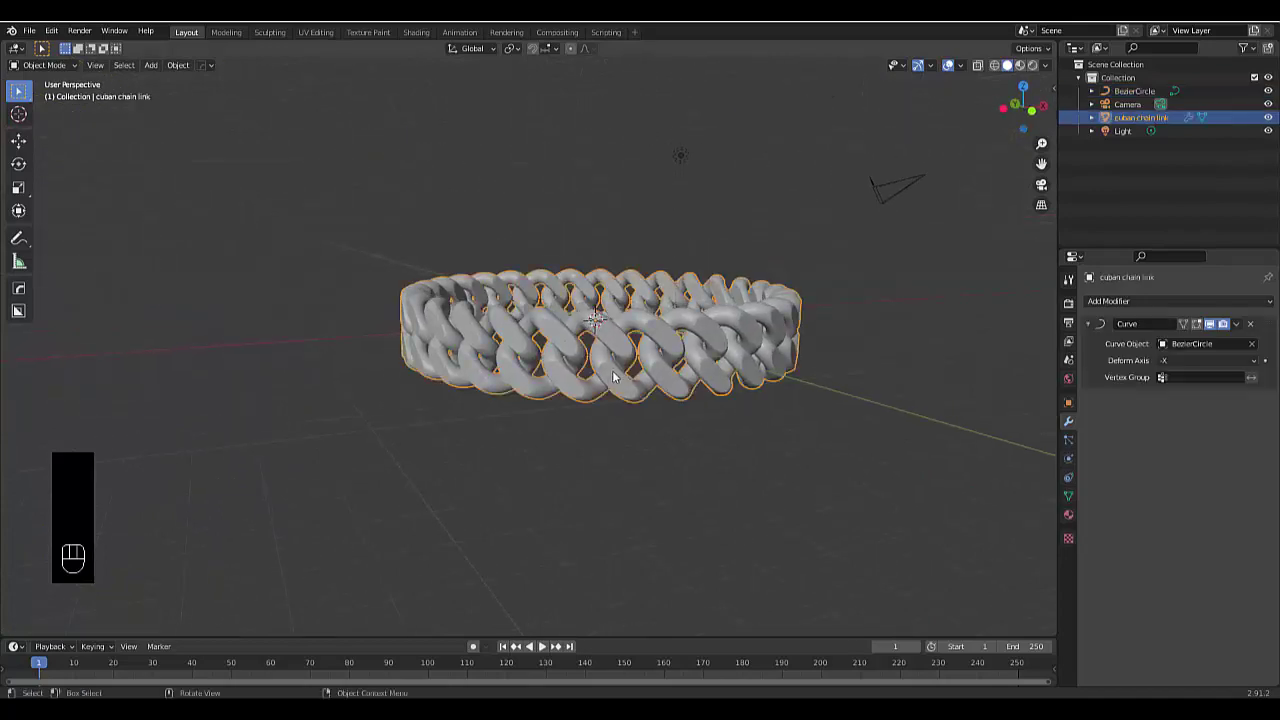
{"action": "left_click", "coordinate": [1186, 360]}
{"action": "left_click", "coordinate": [1180, 382]}
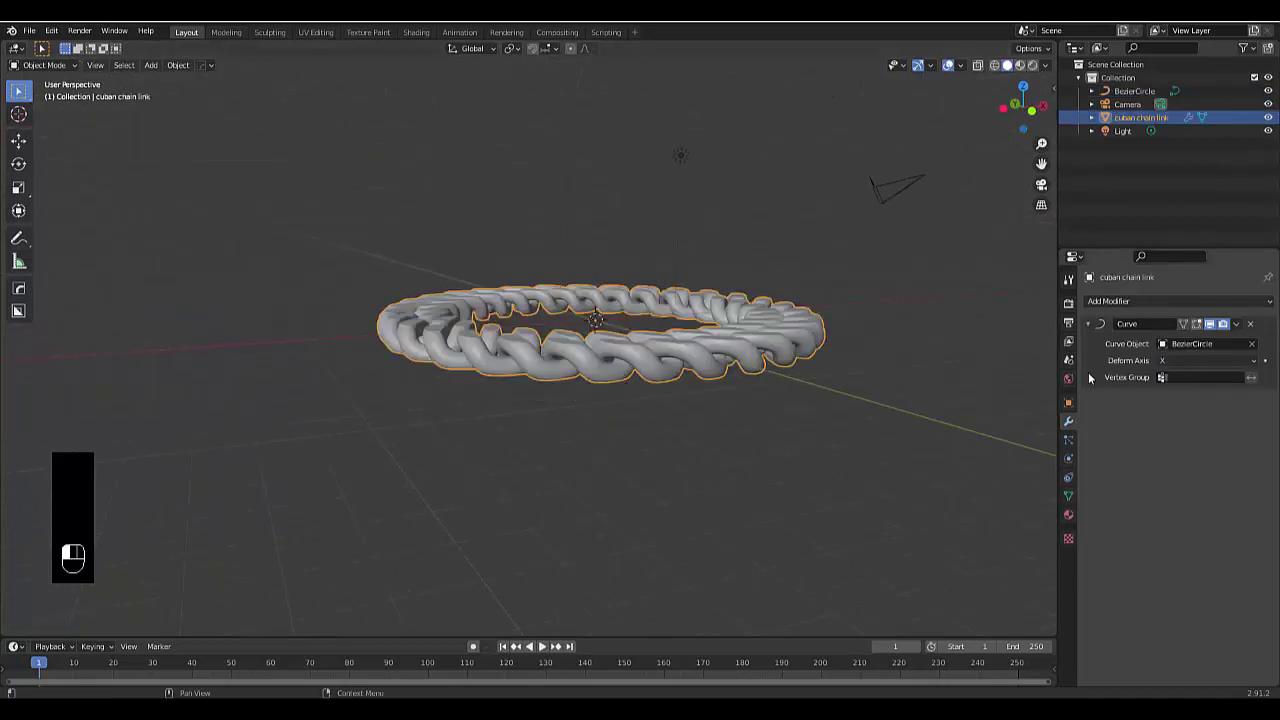
{"action": "middle_click_drag", "start_coordinate": [786, 309], "coordinate": [596, 469]}
{"action": "scroll", "coordinate": [604, 373], "scroll_direction": "down", "scroll_amount": 4}
{"action": "scroll", "coordinate": [606, 369], "scroll_direction": "up", "scroll_amount": 3}
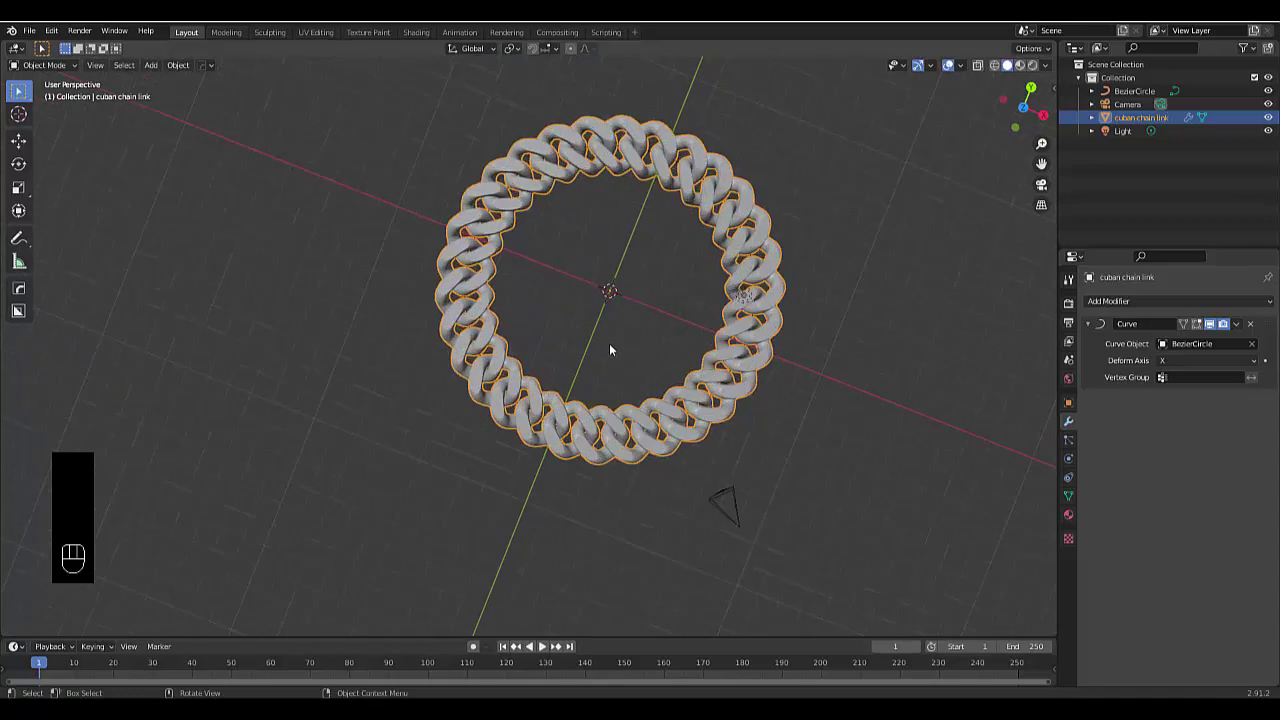